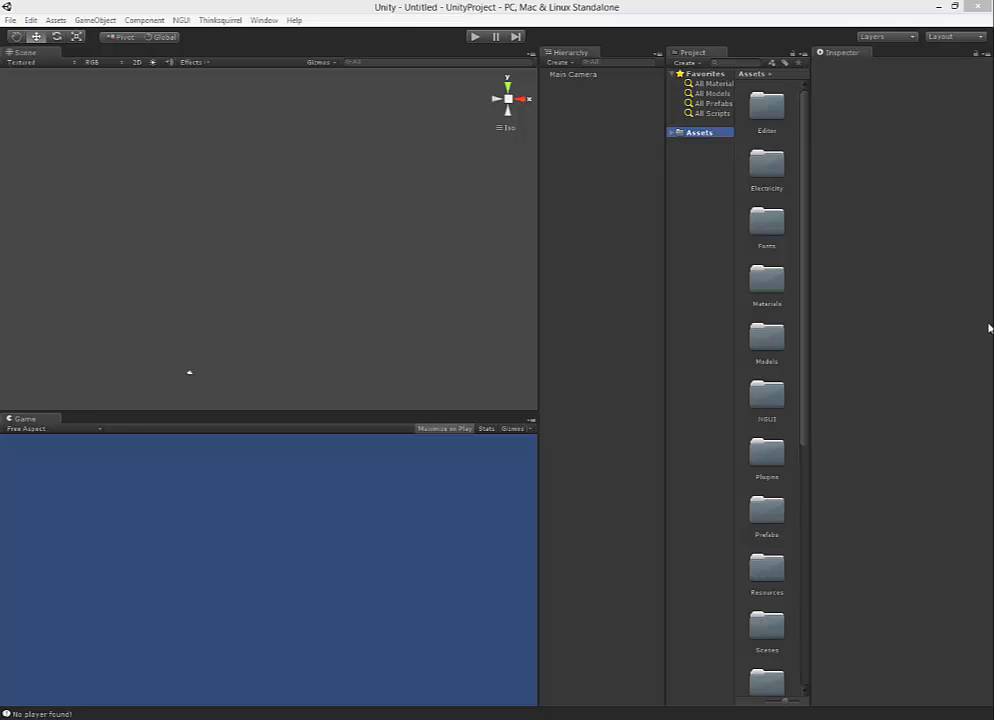
# Start a new project and browse to the Desktop for its location.
pyautogui.click(10, 20)
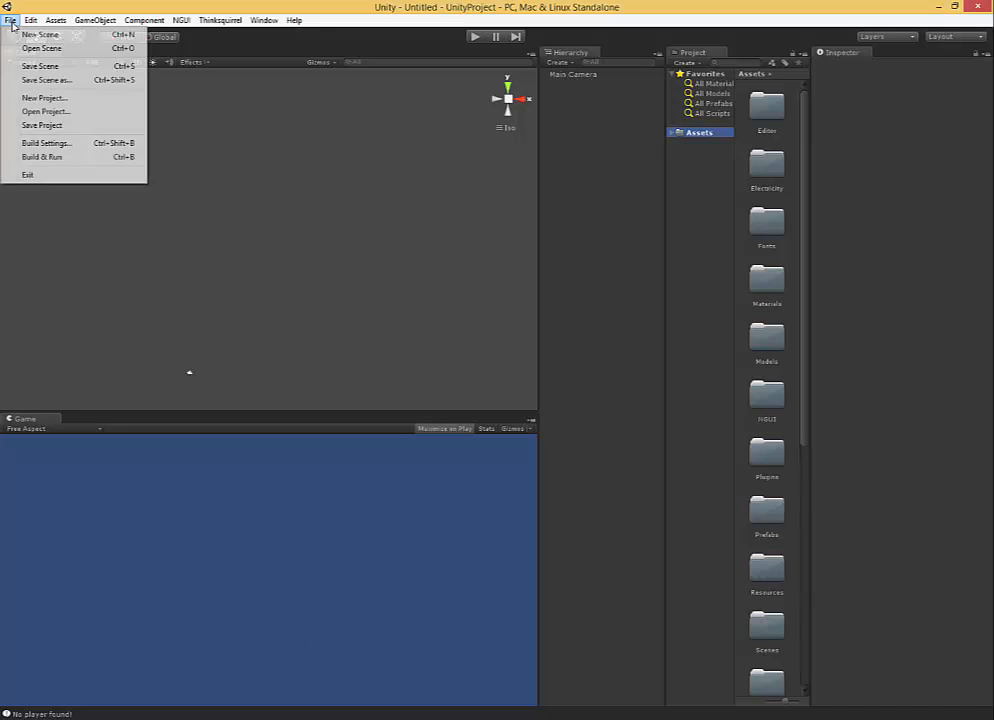
pyautogui.click(45, 98)
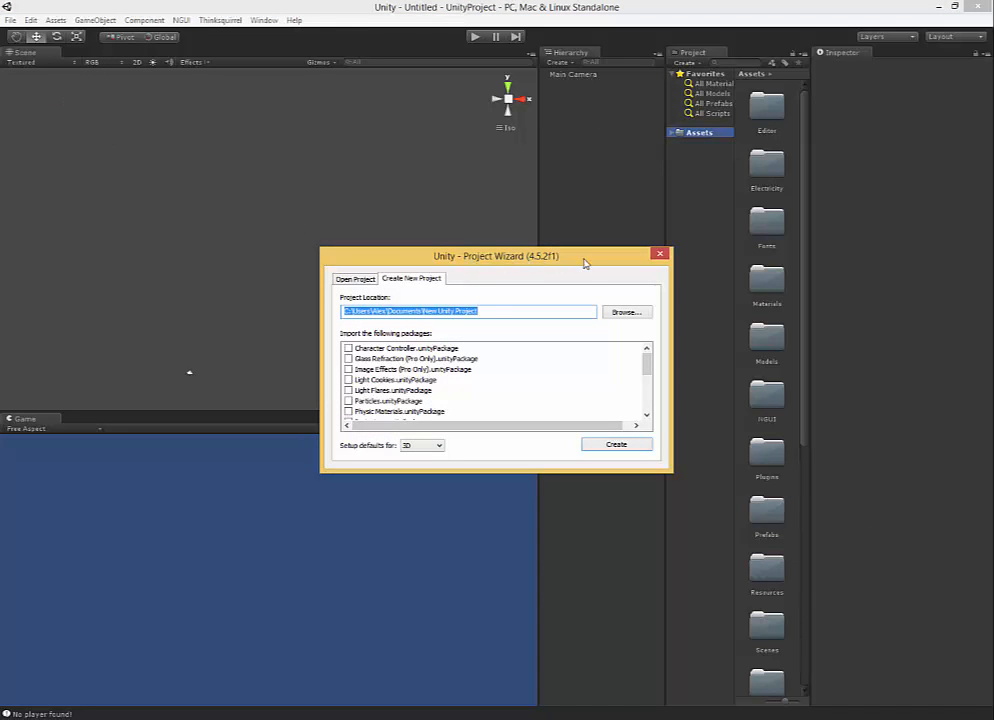
pyautogui.click(617, 317)
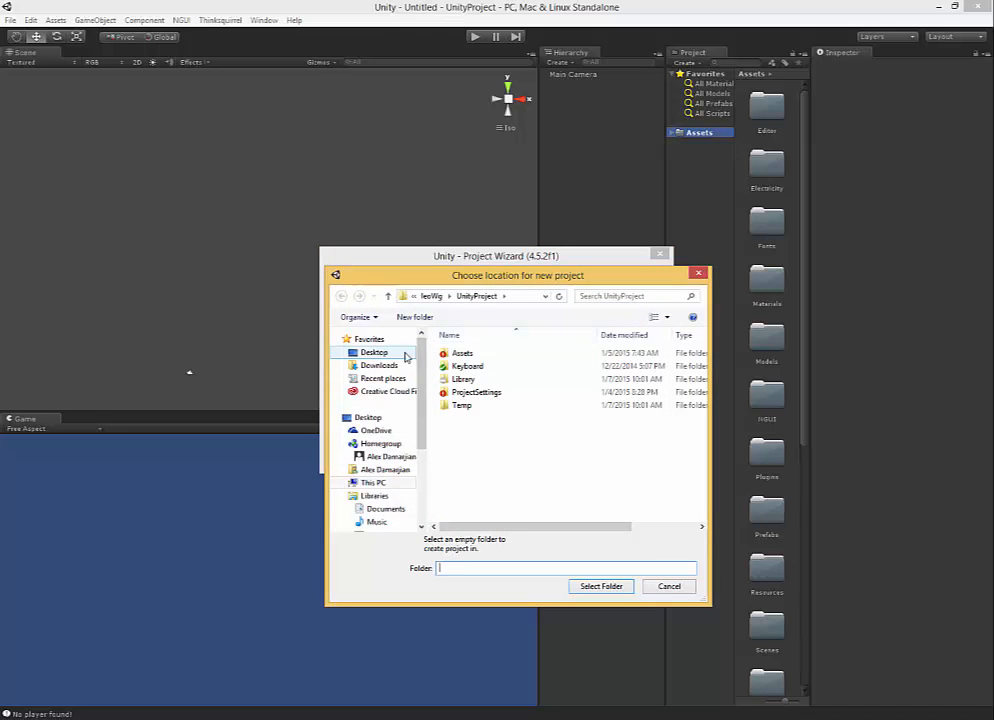
pyautogui.click(368, 352)
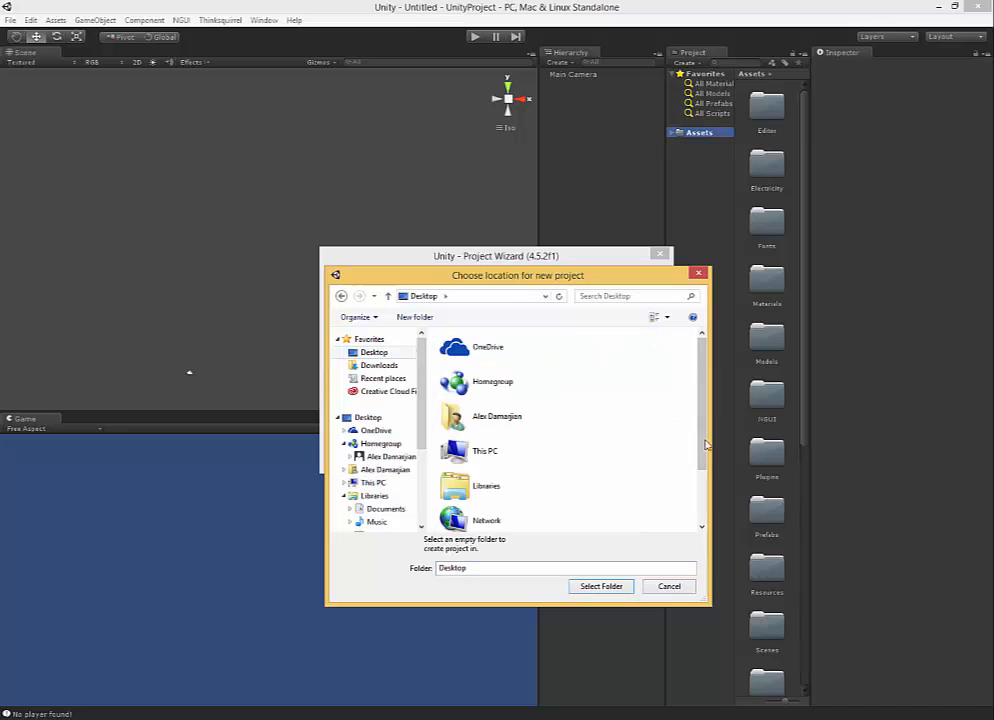
# Create a folder named MobileDevelopmentProjects on the Desktop.
pyautogui.scroll(-2, 703, 437)
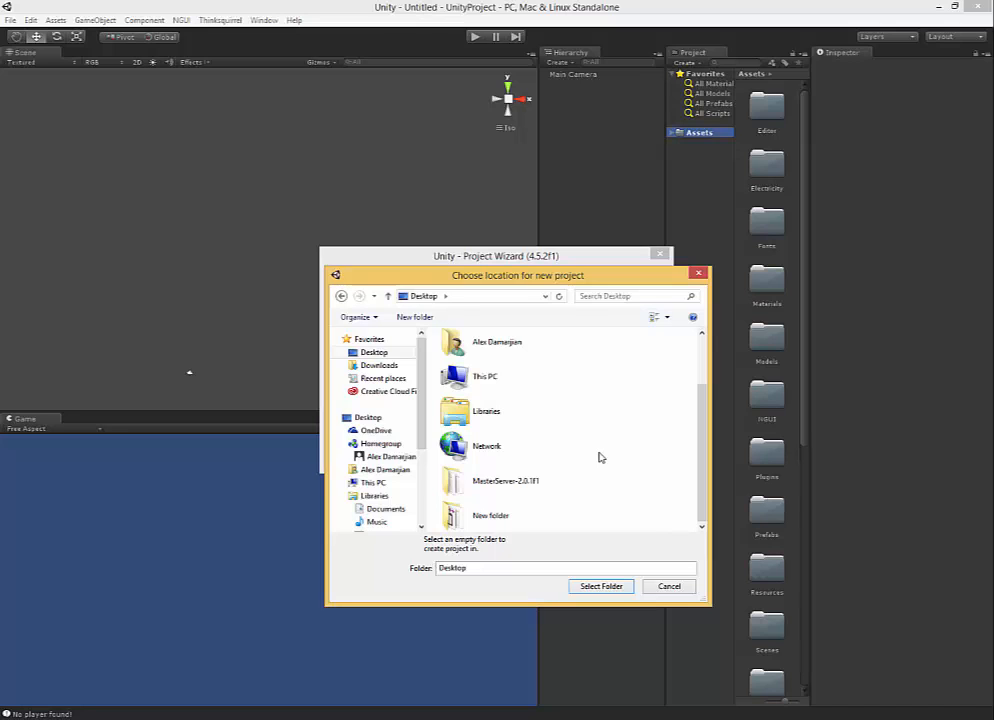
pyautogui.rightClick(598, 408)
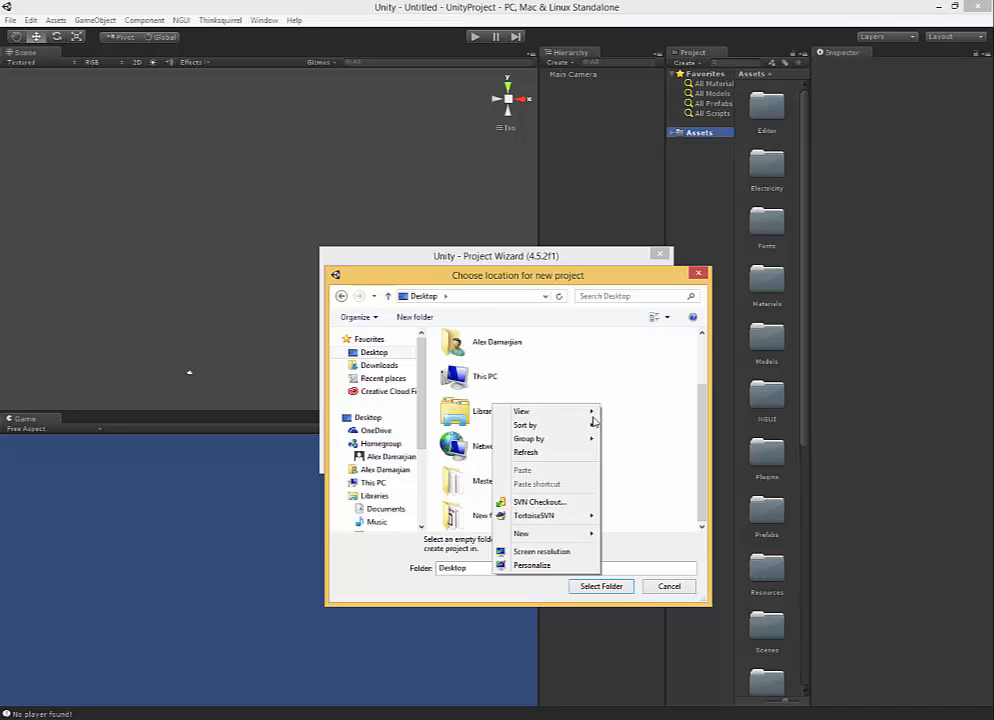
pyautogui.moveTo(577, 537)
pyautogui.click(456, 535)
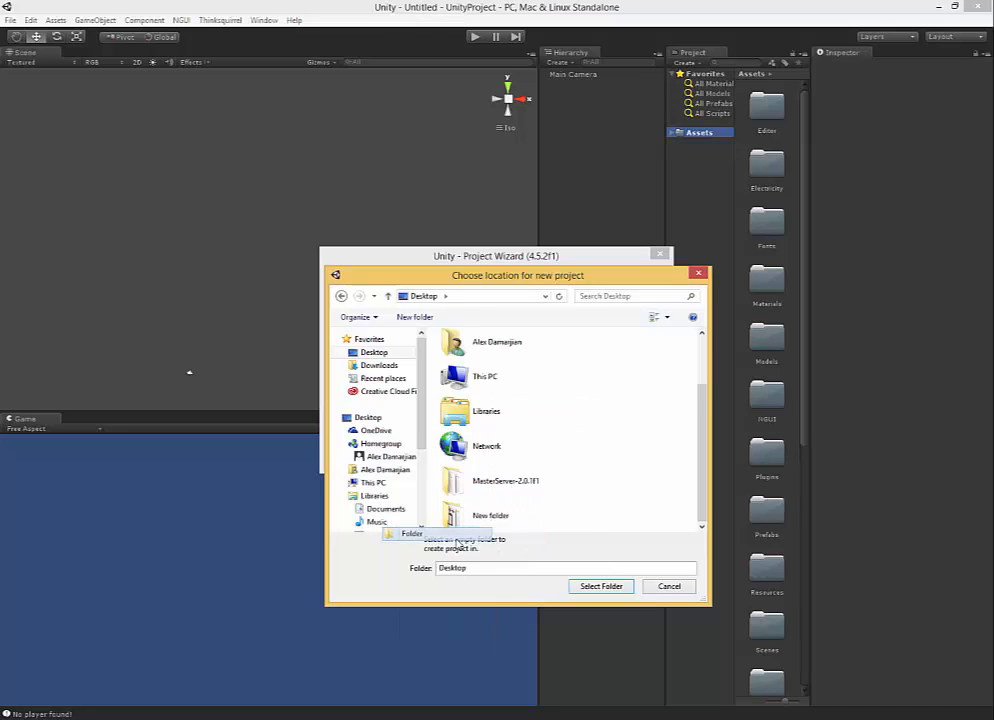
pyautogui.write('Mobi')
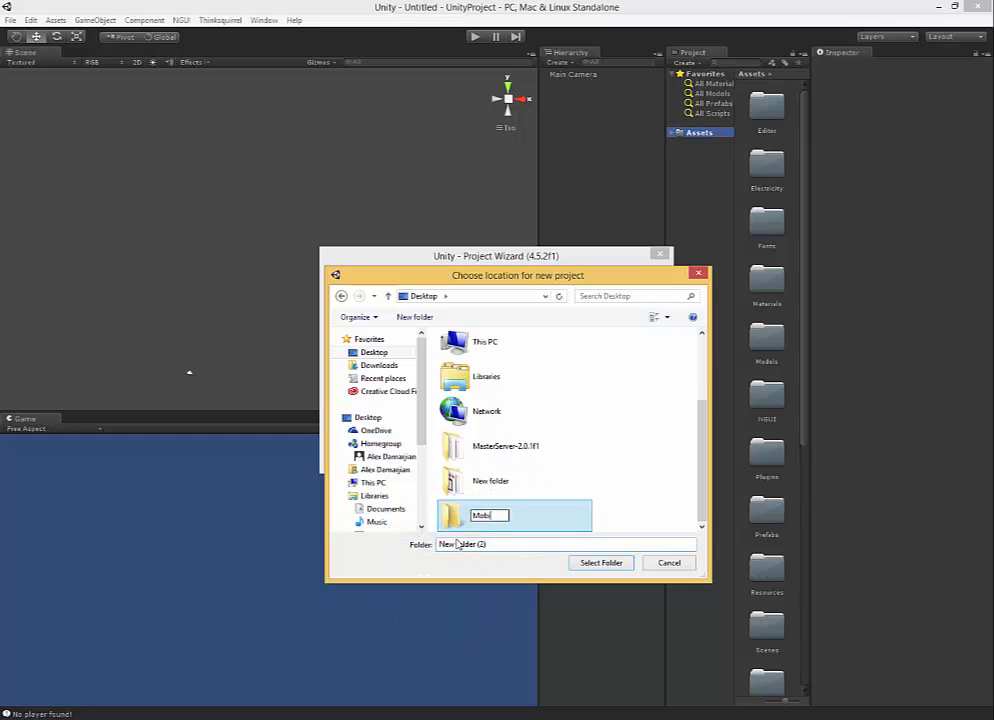
pyautogui.write('leDevelopmentProjects')
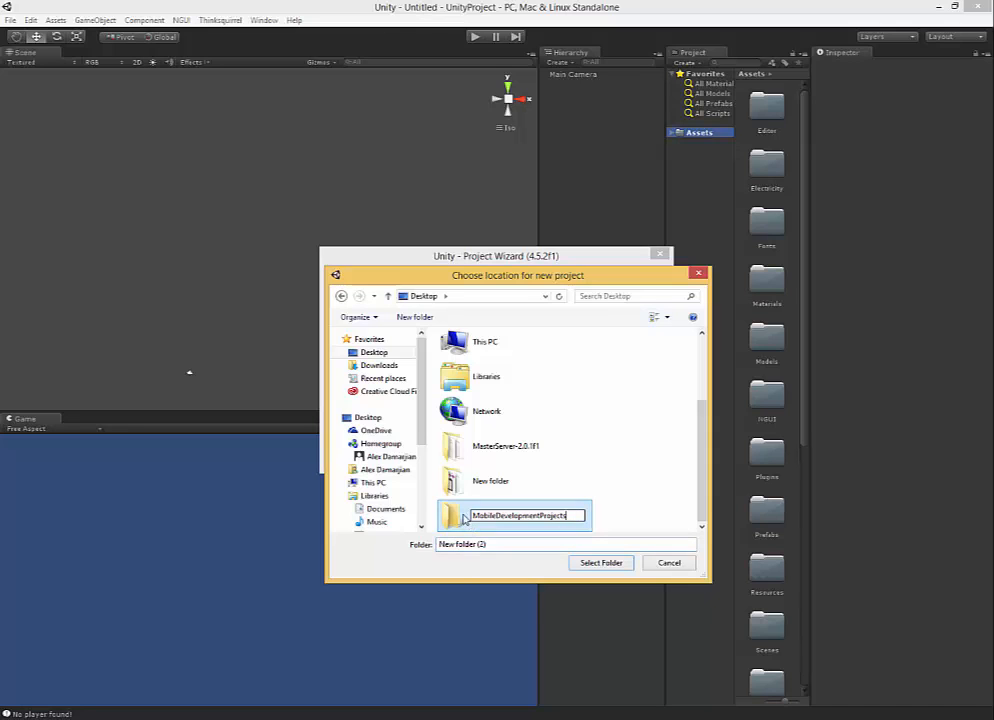
pyautogui.press('Return')
# Open the MobileDevelopmentProjects folder and create a subfolder named SpaceShooter in it.
pyautogui.click(487, 493)
pyautogui.doubleClick(487, 493)
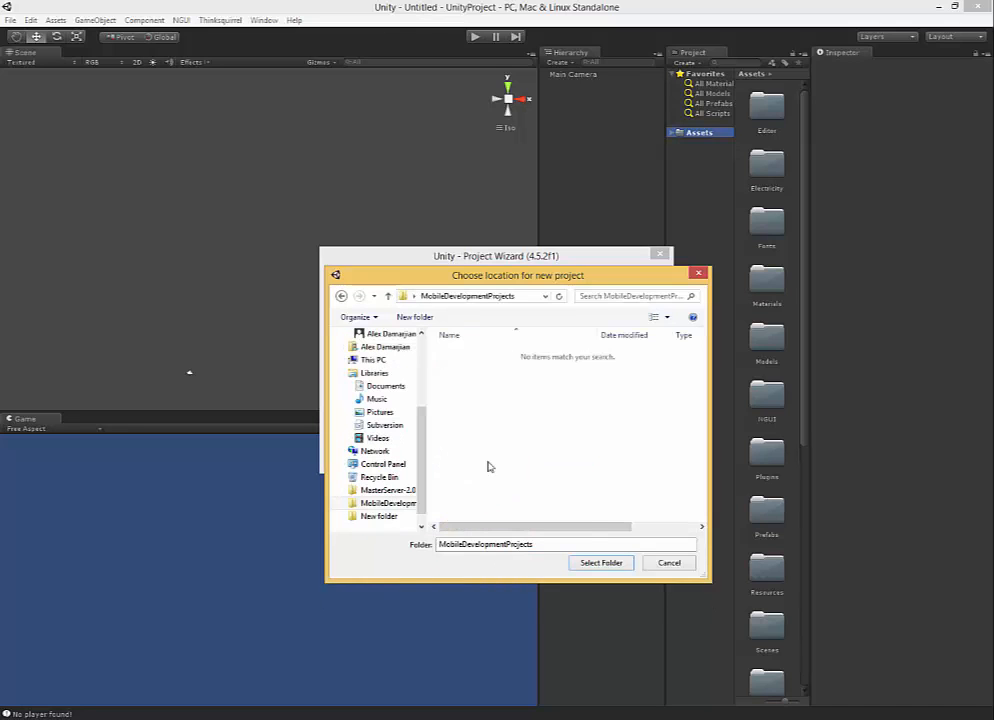
pyautogui.rightClick(515, 415)
pyautogui.moveTo(480, 573)
pyautogui.click(325, 575)
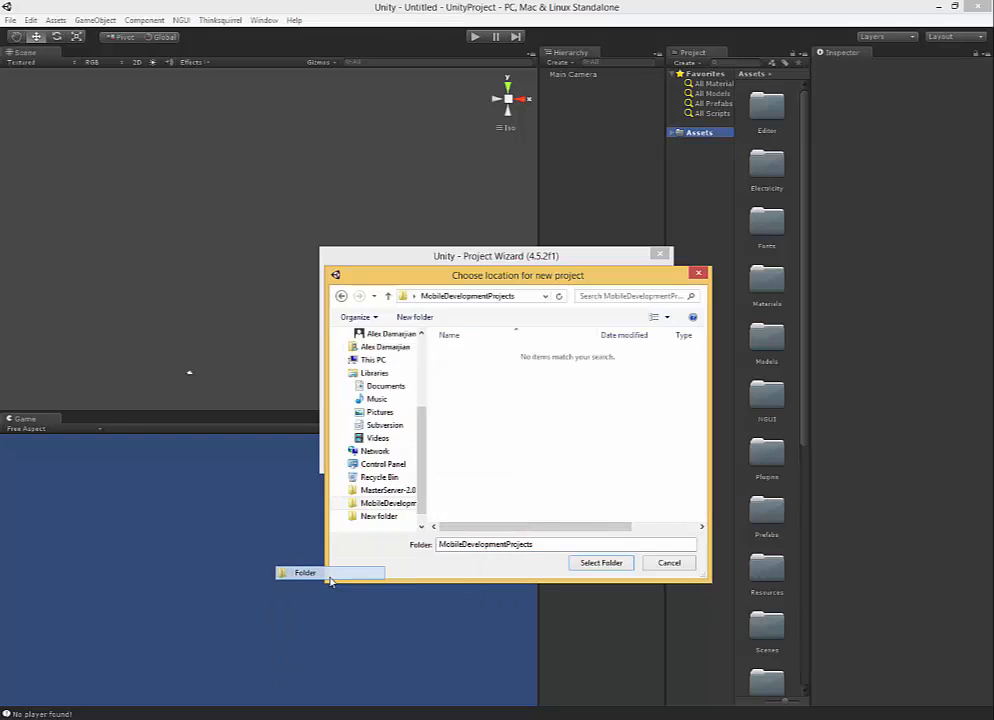
pyautogui.write('SpaceShoter')
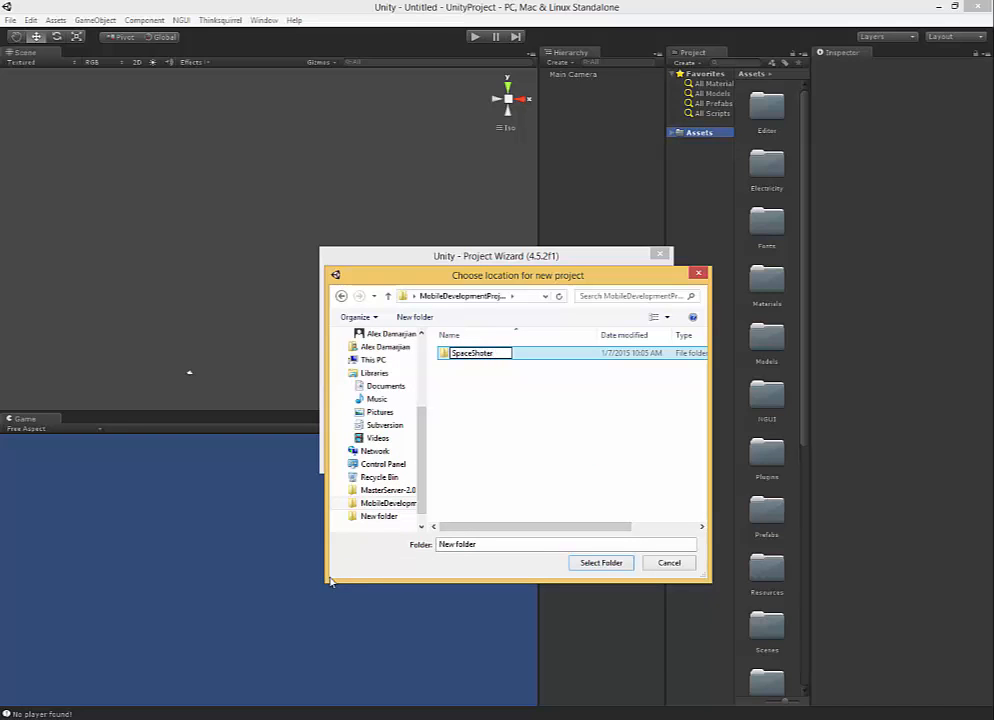
pyautogui.press('BackSpace')
pyautogui.press('BackSpace')
pyautogui.press('BackSpace')
pyautogui.write('oter')
pyautogui.click(519, 366)
pyautogui.click(510, 351)
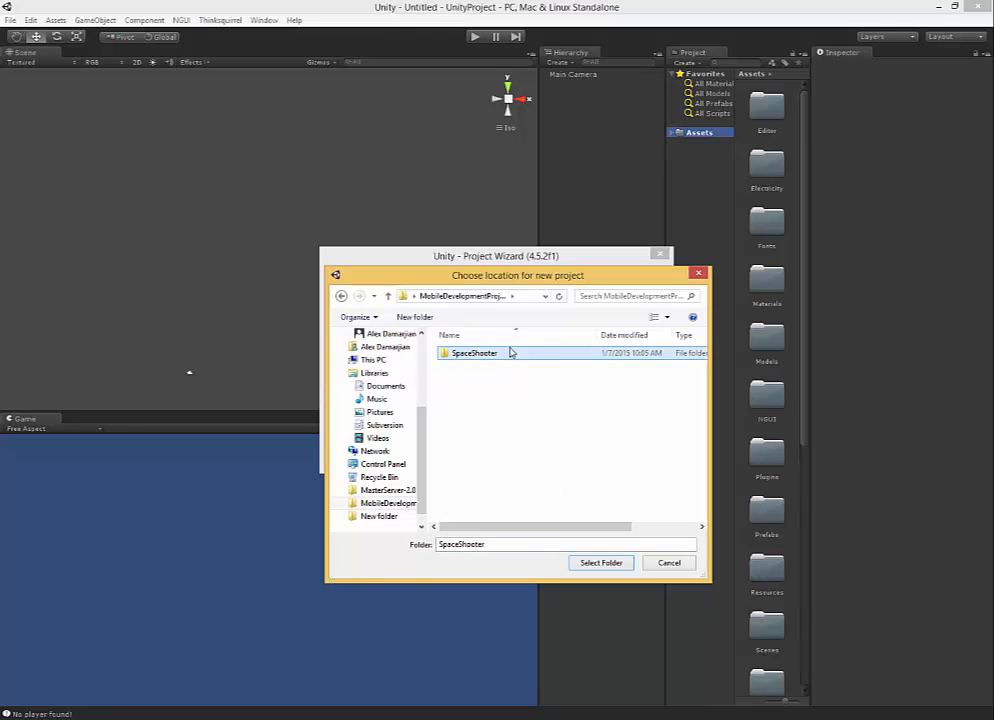
# Choose the SpaceShooter folder as the project location and create the project with 3D defaults and no extra packages.
pyautogui.click(586, 563)
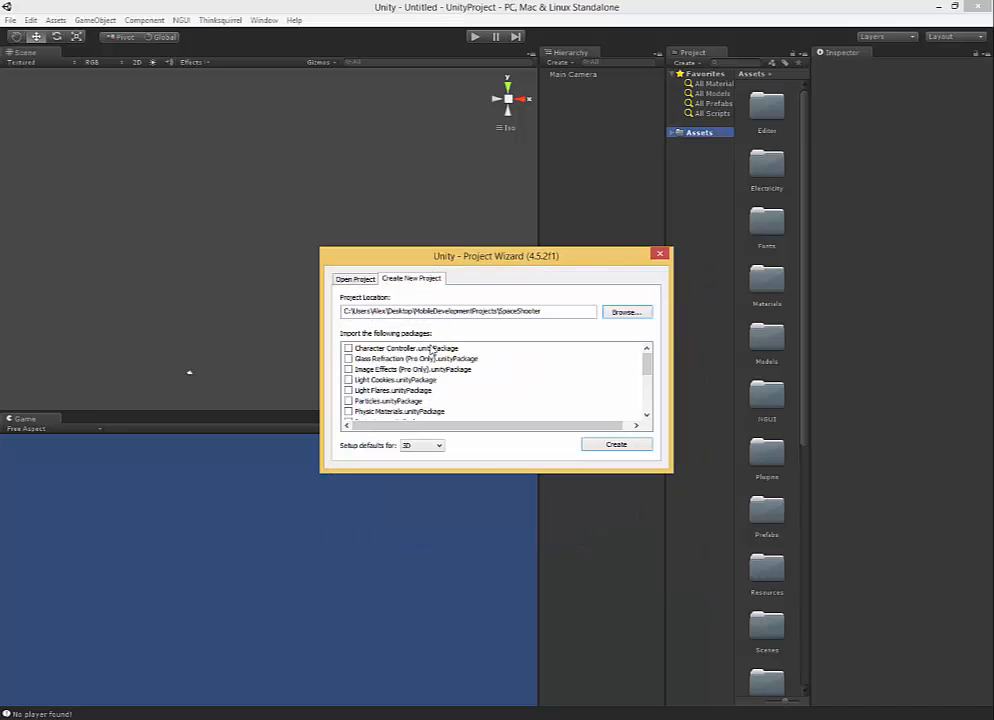
pyautogui.scroll(-5, 646, 350)
pyautogui.scroll(5, 646, 350)
pyautogui.click(617, 446)
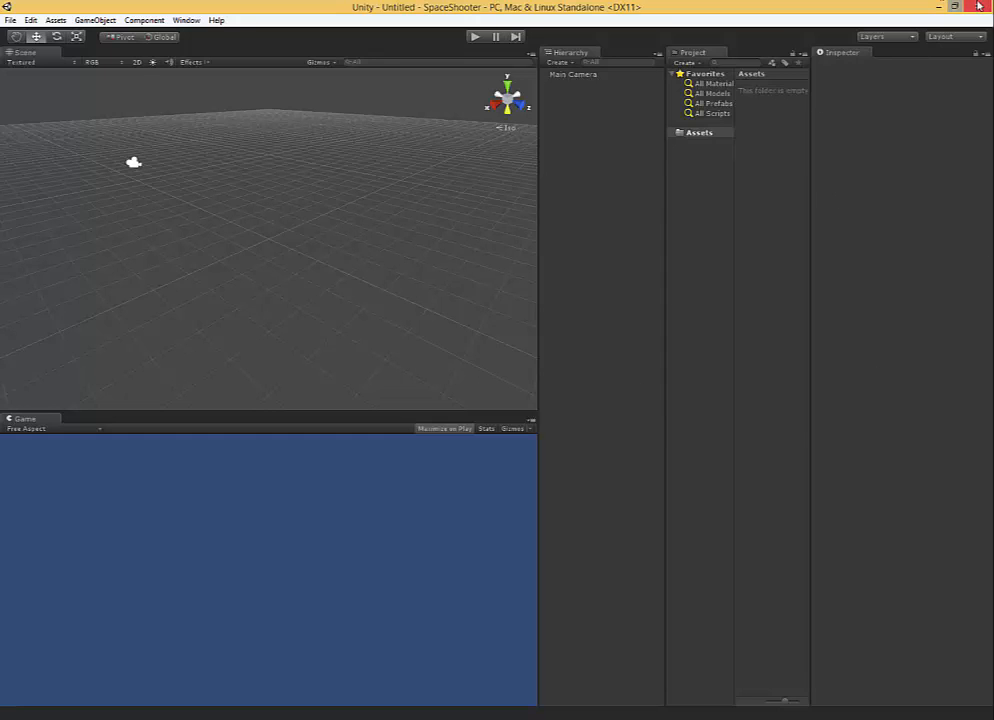
# Switch the editor to the 2 by 3 layout.
pyautogui.click(955, 37)
pyautogui.click(958, 51)
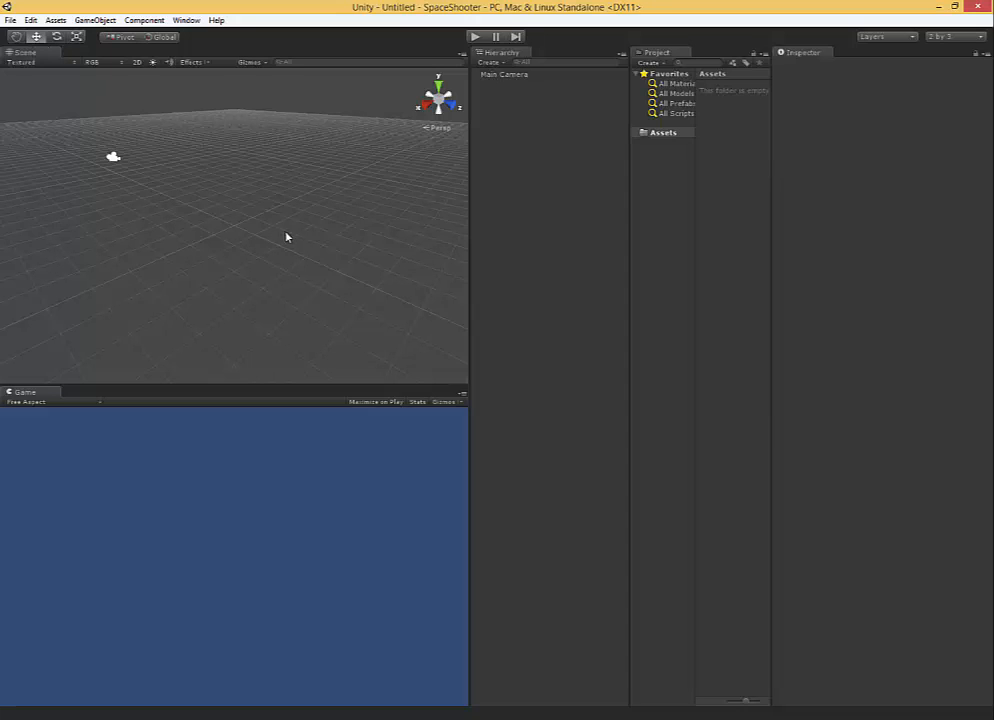
# Examine the empty scene, the Main Camera's properties and the Game view's aspect ratio options.
pyautogui.press('alt')
pyautogui.keyDown('alt'); pyautogui.moveTo(294, 233); pyautogui.dragTo(154, 152); pyautogui.keyUp('alt')
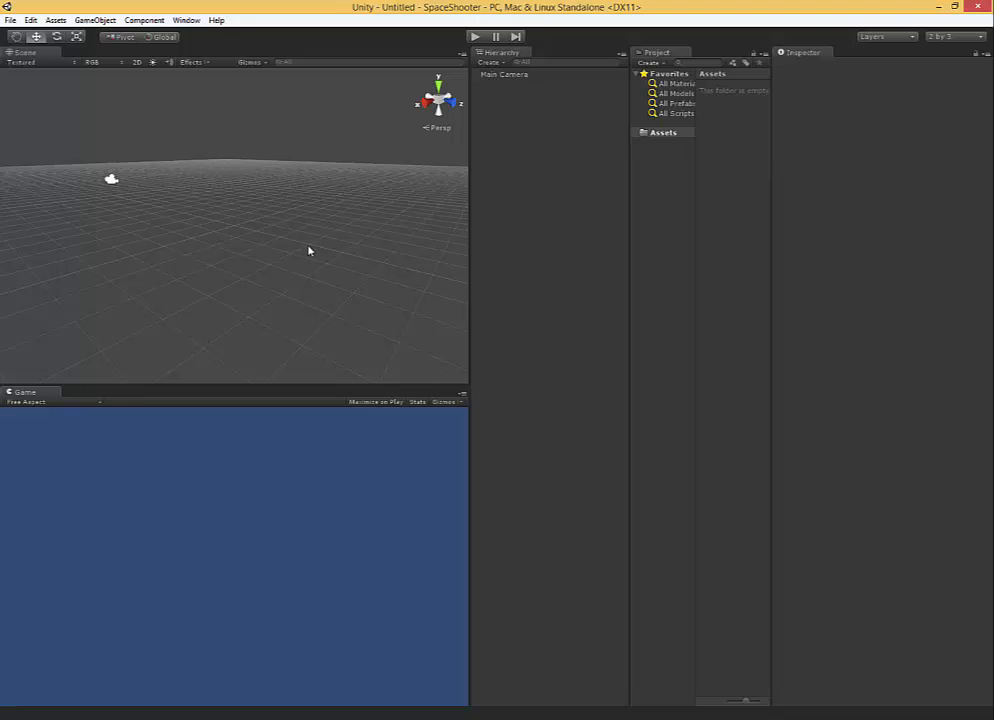
pyautogui.keyDown('alt'); pyautogui.moveTo(309, 251); pyautogui.dragTo(308, 237); pyautogui.keyUp('alt')
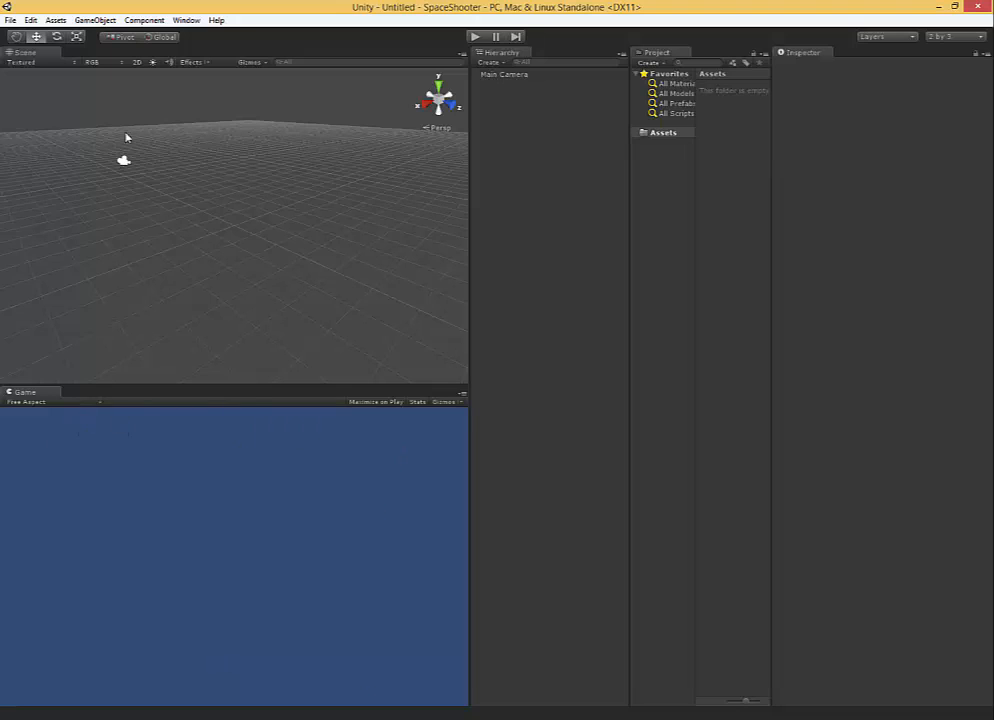
pyautogui.click(123, 160)
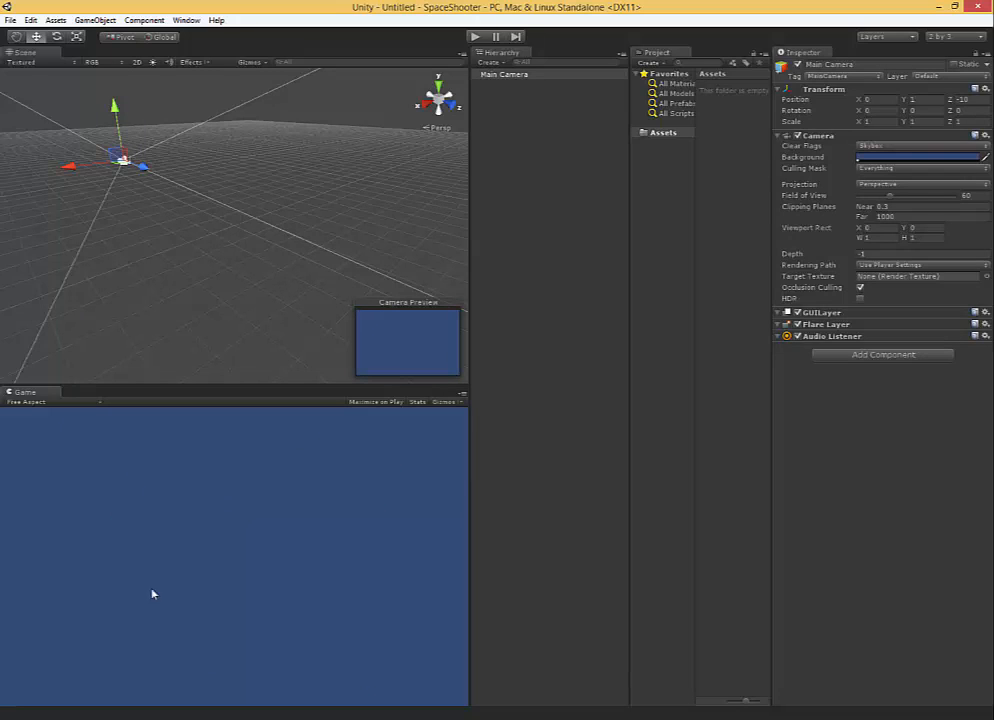
pyautogui.click(80, 402)
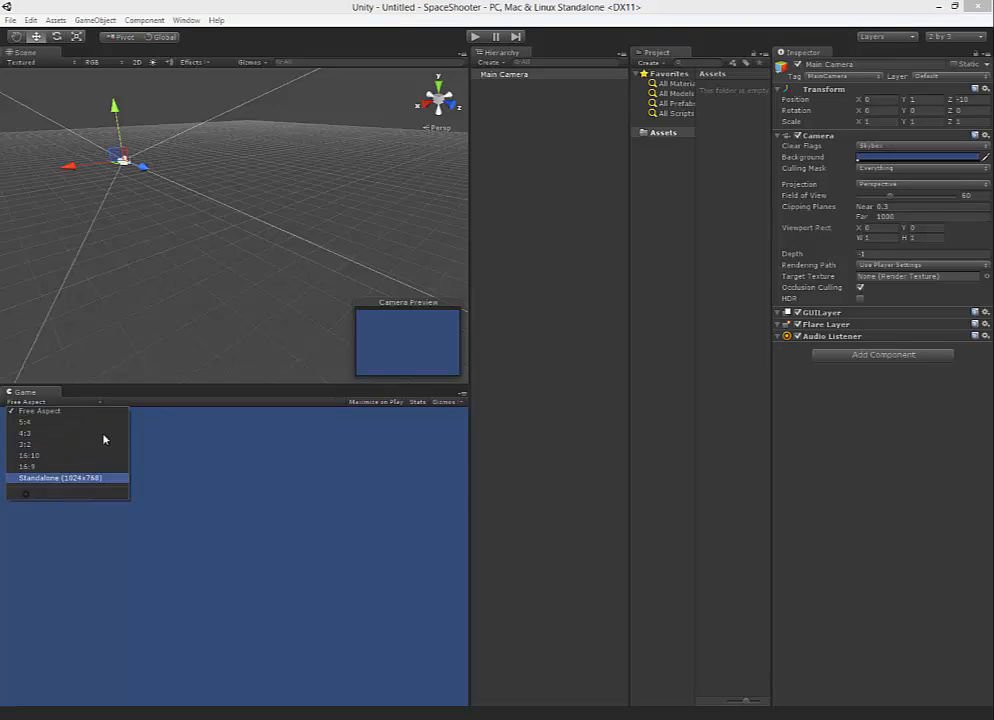
pyautogui.click(196, 193)
pyautogui.keyDown('alt'); pyautogui.moveTo(196, 193); pyautogui.dragTo(195, 208); pyautogui.keyUp('alt')
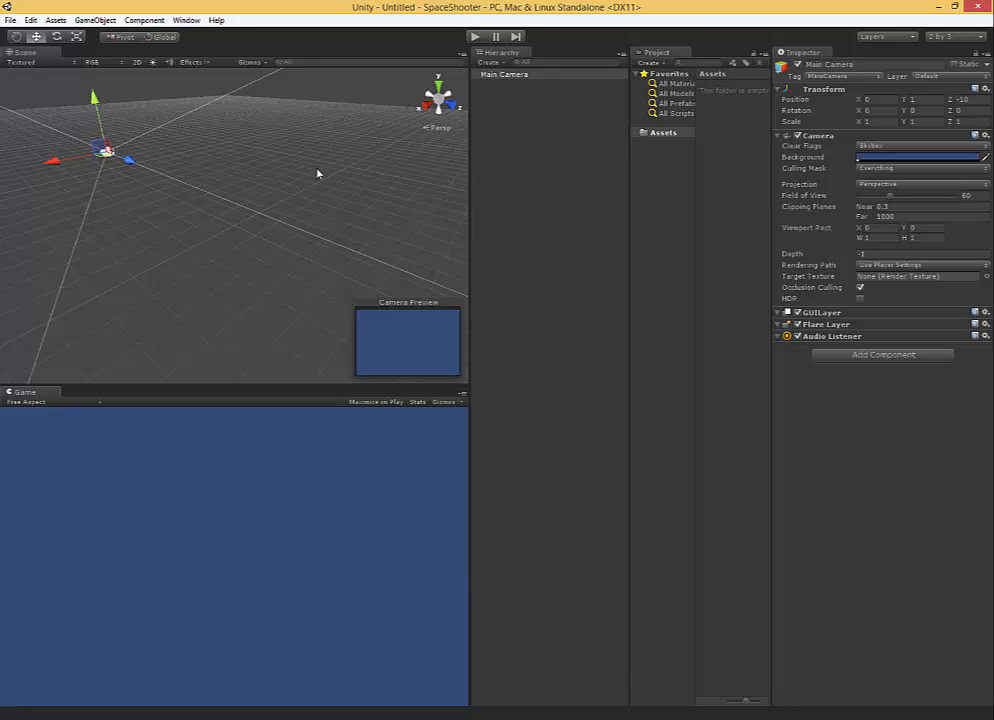
# Add a cube to the scene and focus the Scene view on it.
pyautogui.click(96, 20)
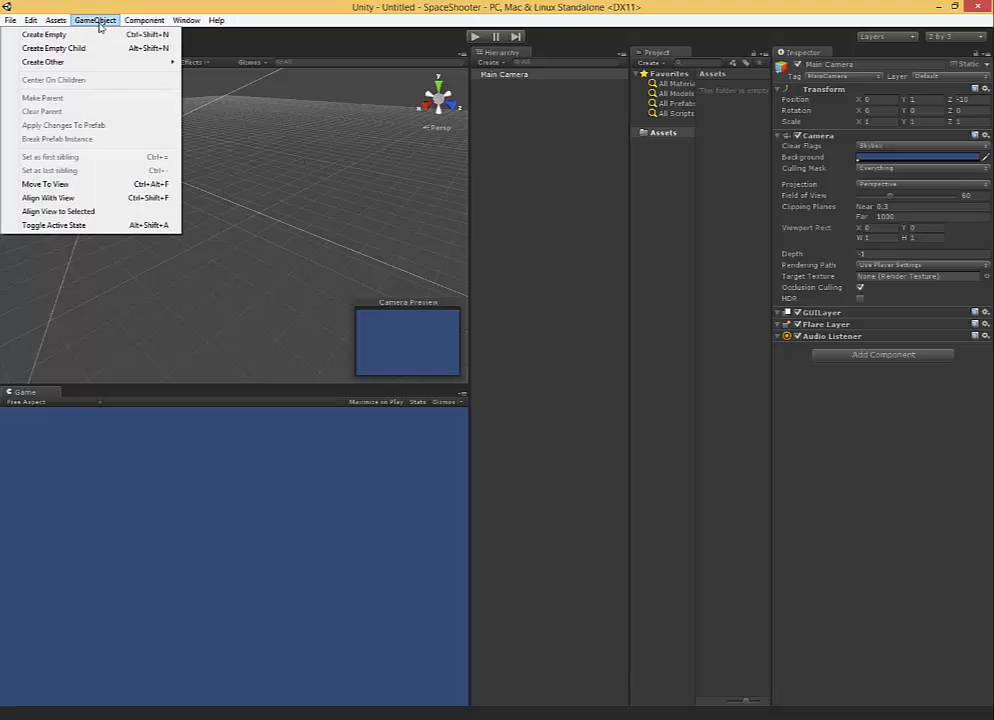
pyautogui.moveTo(120, 62)
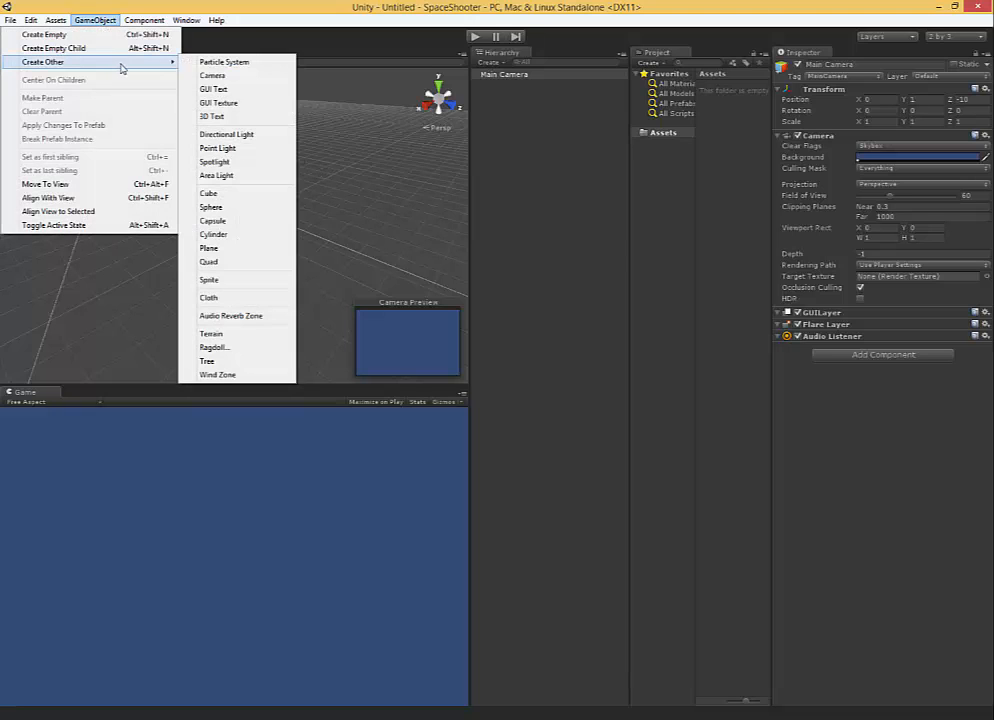
pyautogui.click(265, 194)
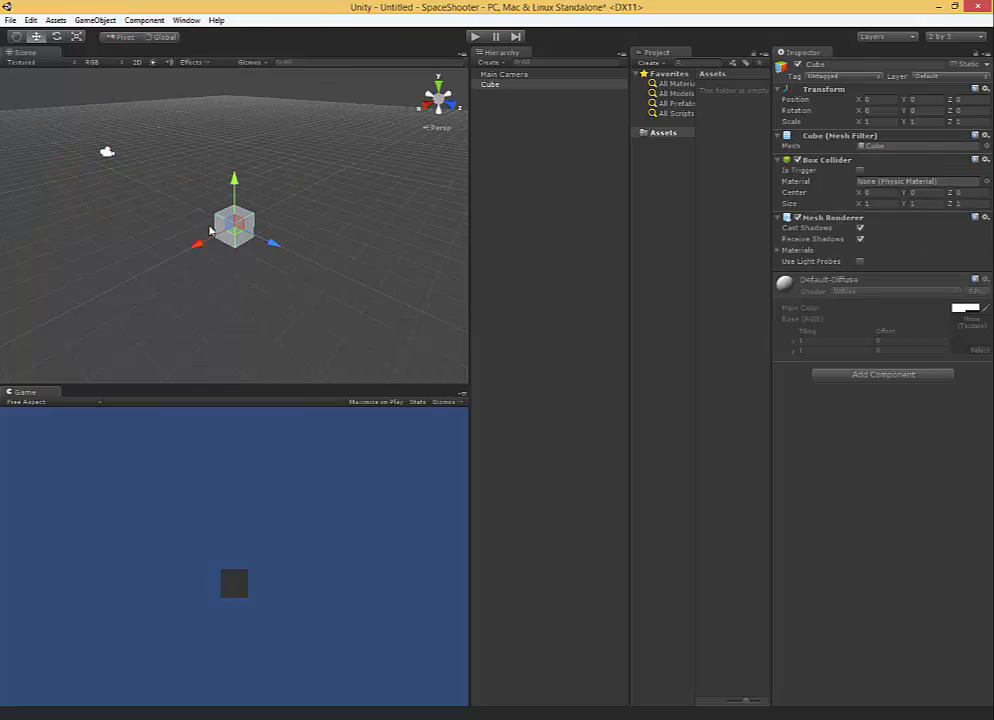
pyautogui.doubleClick(491, 87)
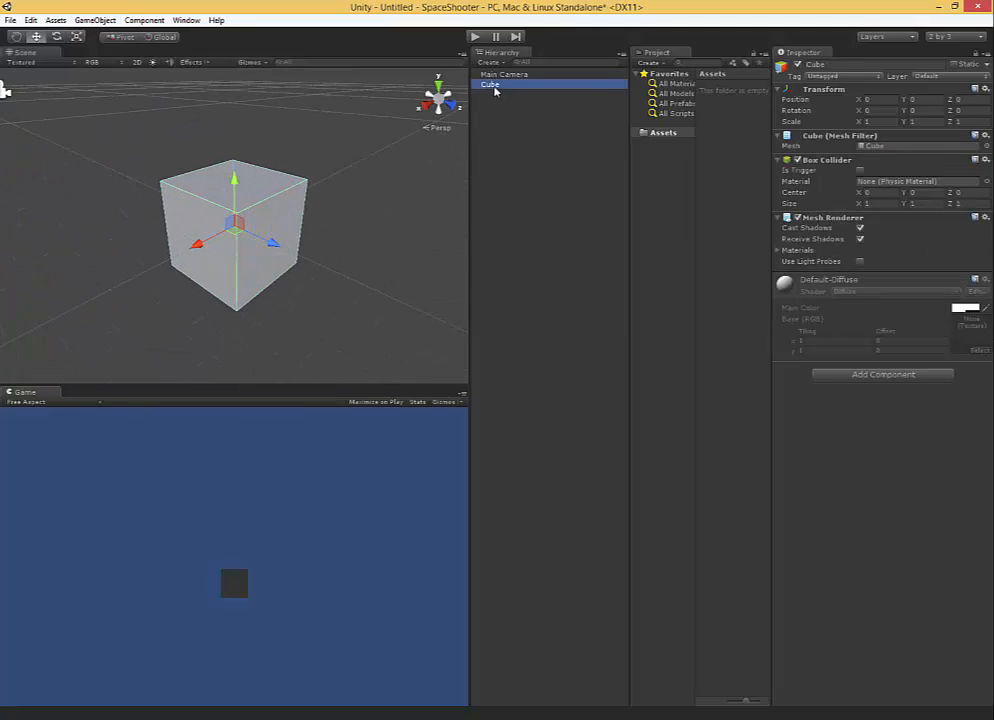
# Rename the cube object as ship.
pyautogui.rightClick(495, 90)
pyautogui.click(529, 126)
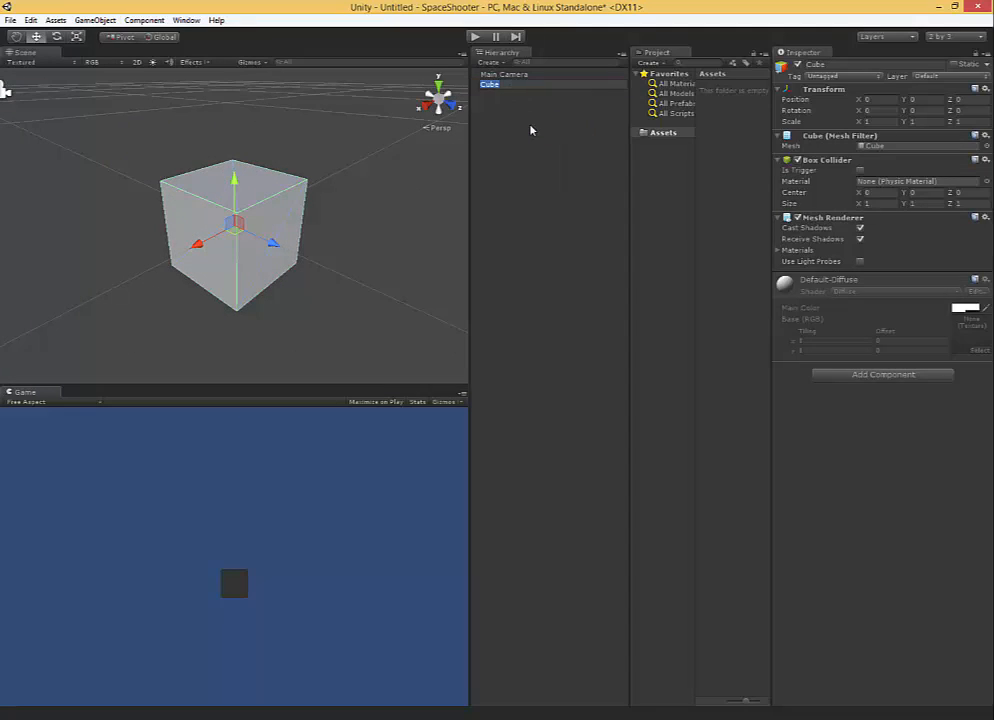
pyautogui.write('ship')
pyautogui.press('Return')
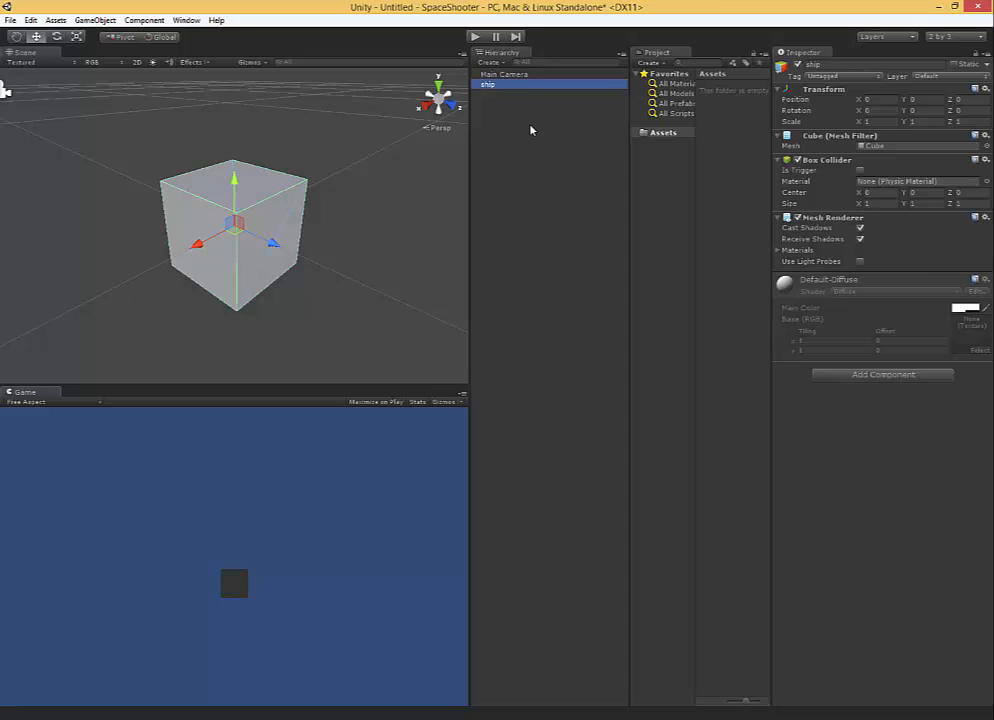
pyautogui.scroll(-4, 180, 194)
pyautogui.keyDown('alt'); pyautogui.moveTo(180, 194); pyautogui.dragTo(334, 230); pyautogui.keyUp('alt')
pyautogui.scroll(-4, 300, 220)
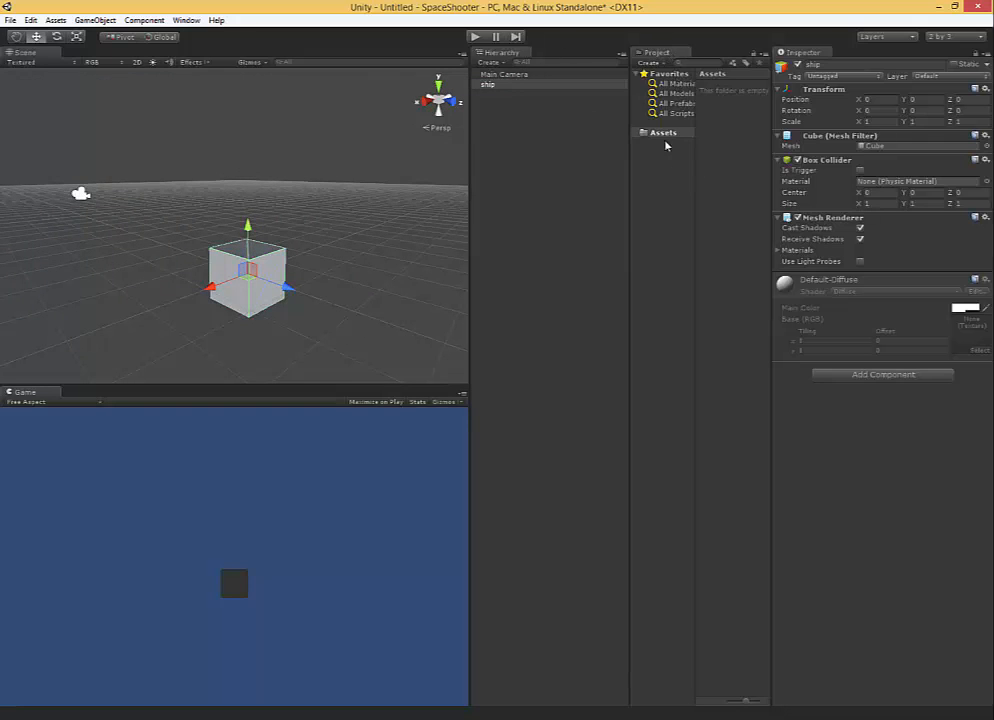
# Show the project's Assets folder in File Explorer, look inside it, and return to the Unity editor.
pyautogui.click(652, 134)
pyautogui.rightClick(660, 137)
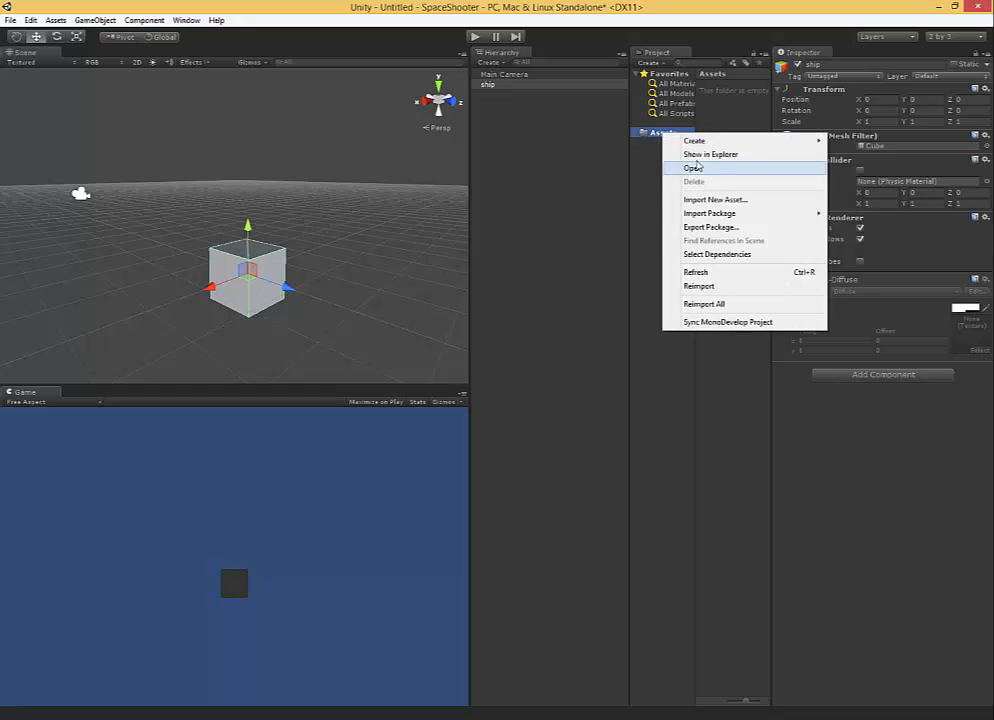
pyautogui.click(697, 160)
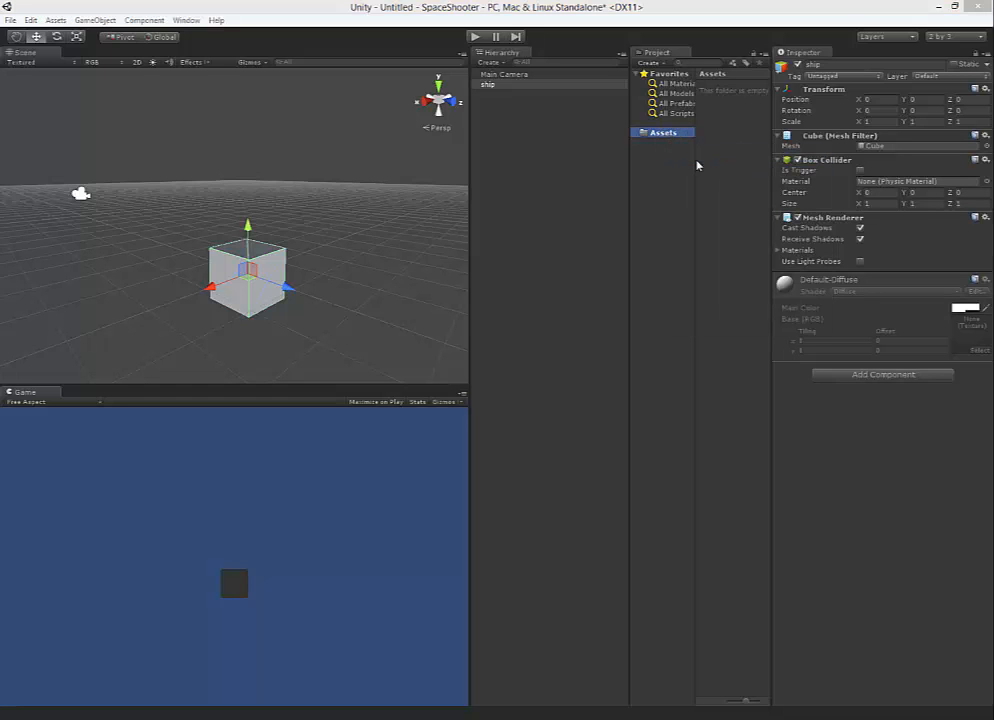
pyautogui.moveTo(265, 190); pyautogui.dragTo(572, 213)
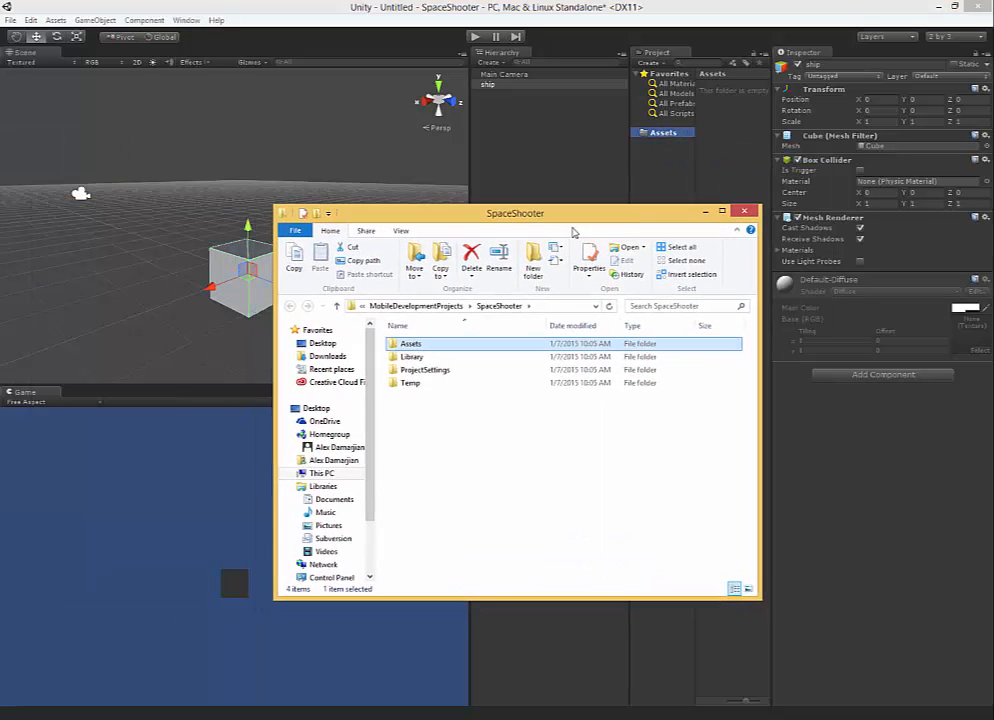
pyautogui.doubleClick(428, 345)
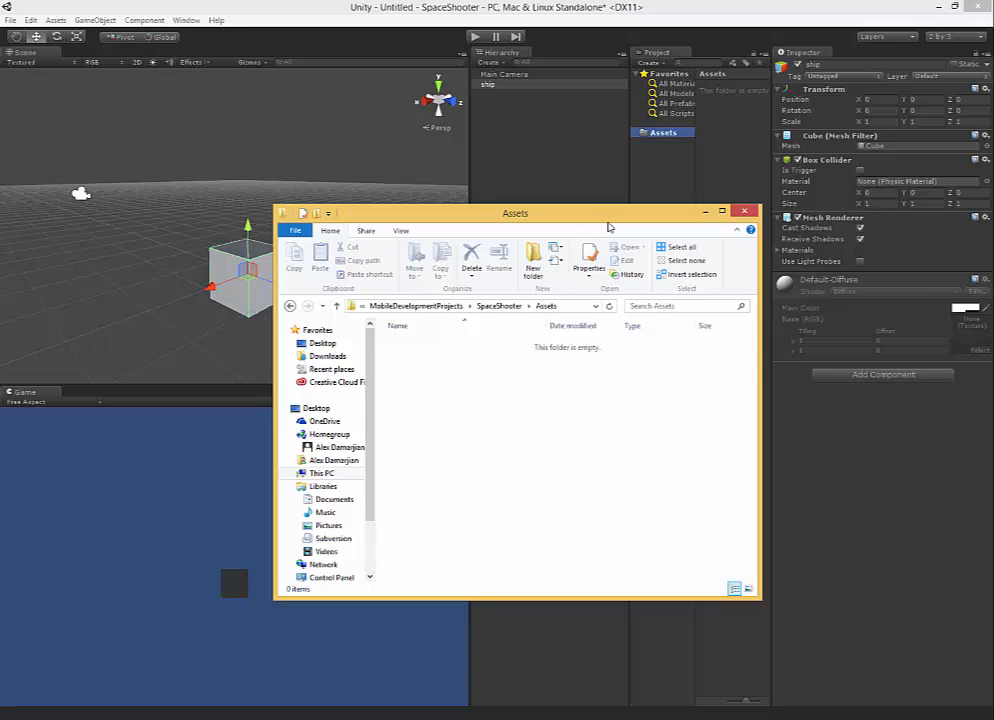
pyautogui.moveTo(608, 213); pyautogui.dragTo(569, 269)
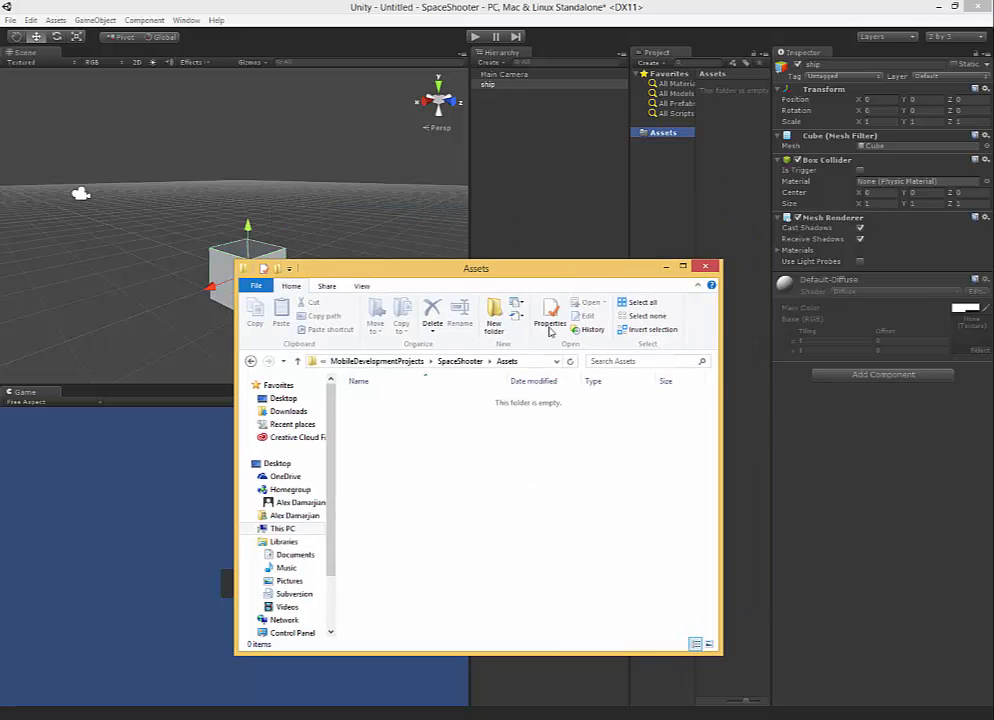
pyautogui.click(668, 273)
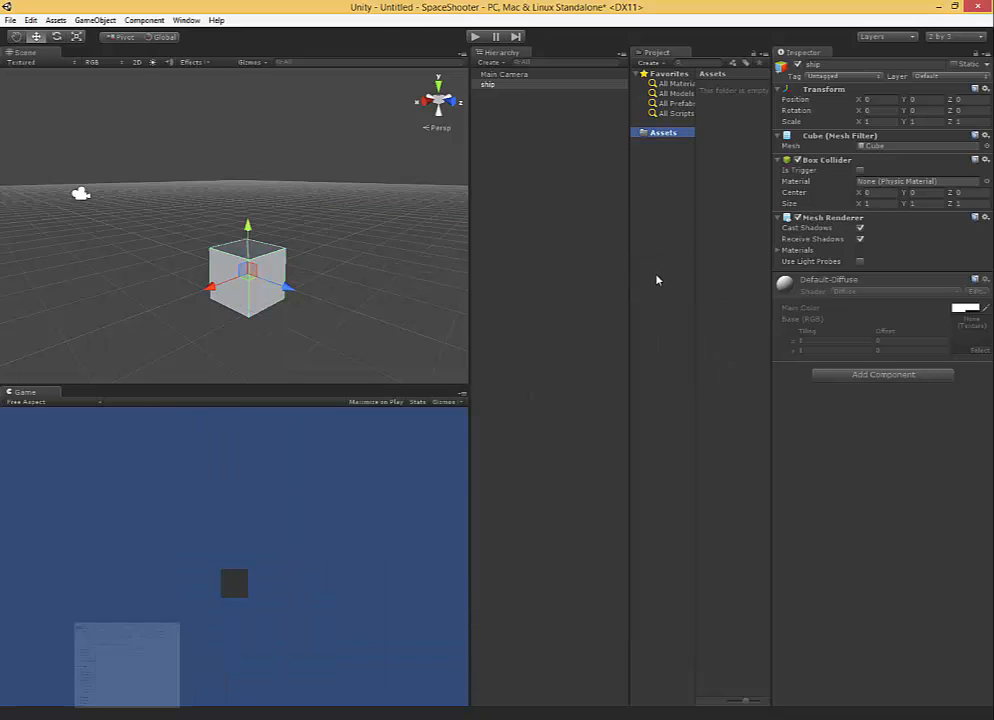
# Create a new folder named models inside the project's Assets folder.
pyautogui.rightClick(666, 135)
pyautogui.moveTo(692, 144)
pyautogui.click(624, 144)
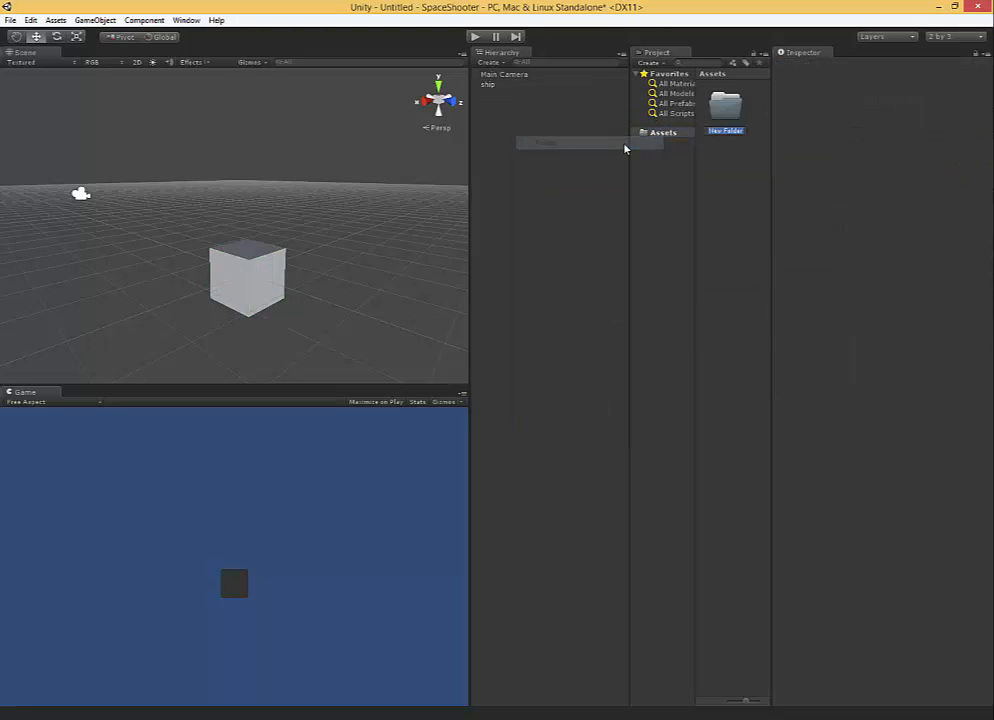
pyautogui.write('midels')
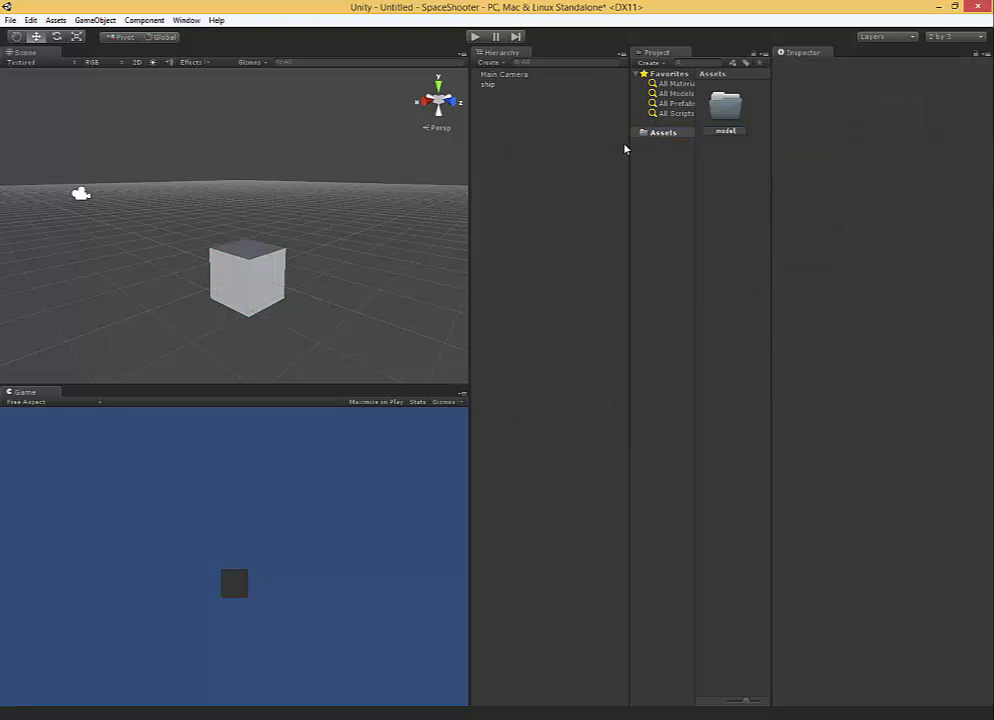
pyautogui.press('Return')
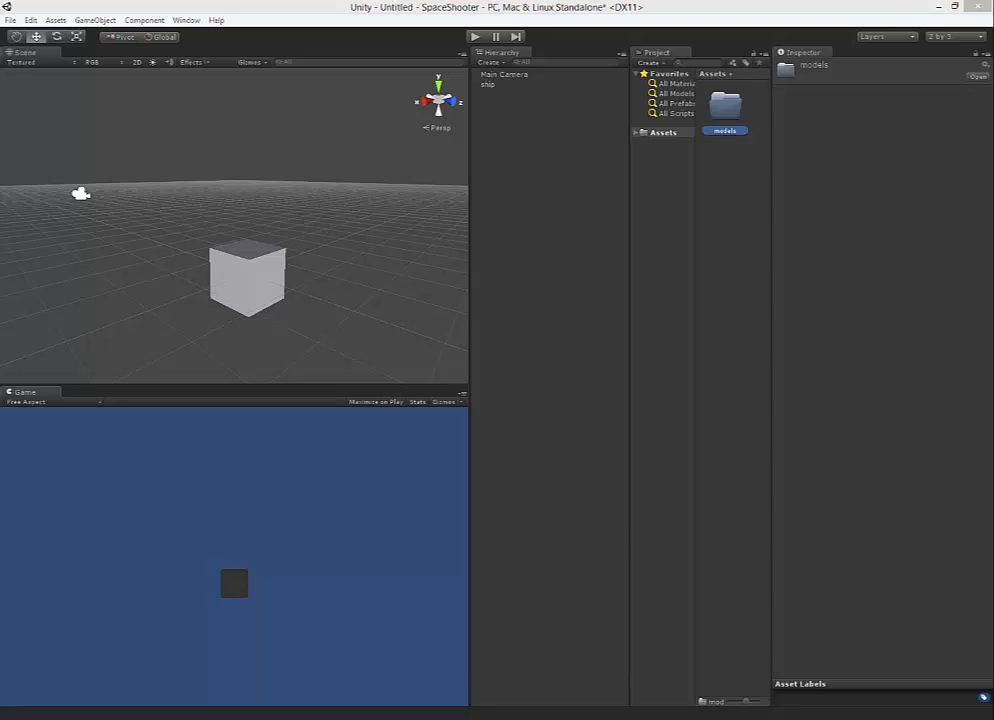
# Inspect the models folder and models.meta file in File Explorer, then return to Unity and open the models folder.
pyautogui.click(404, 399)
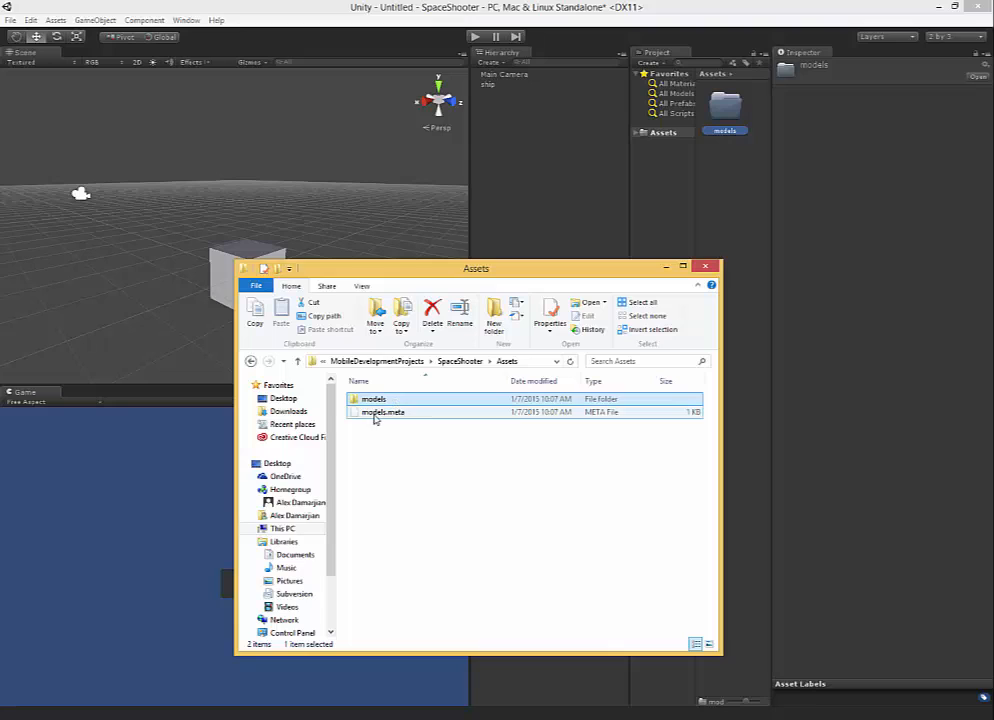
pyautogui.click(381, 420)
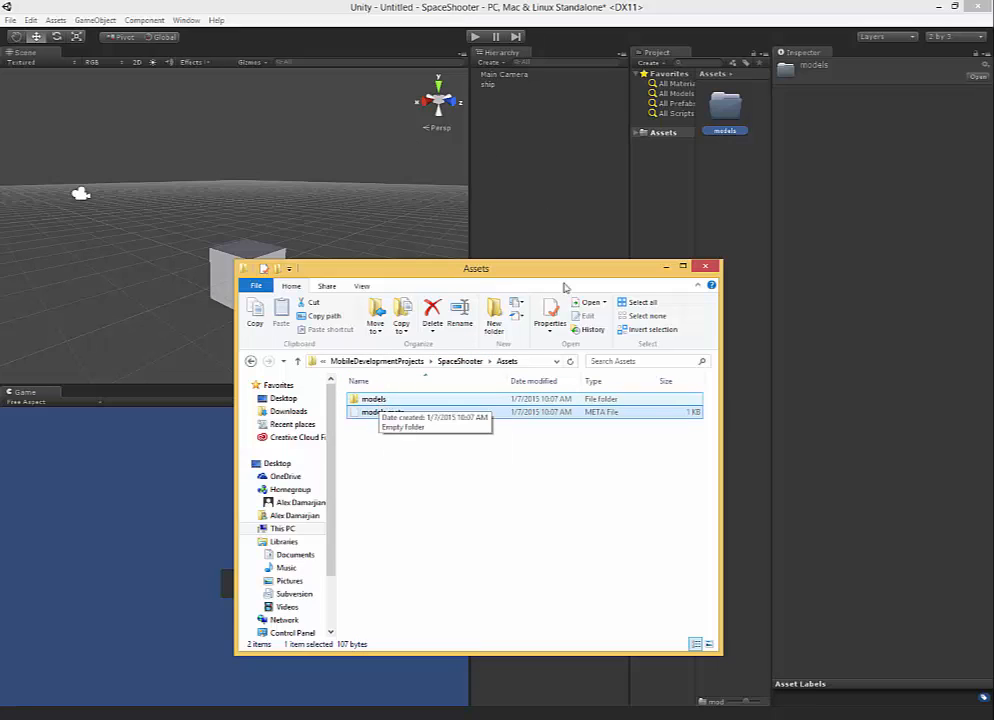
pyautogui.doubleClick(727, 108)
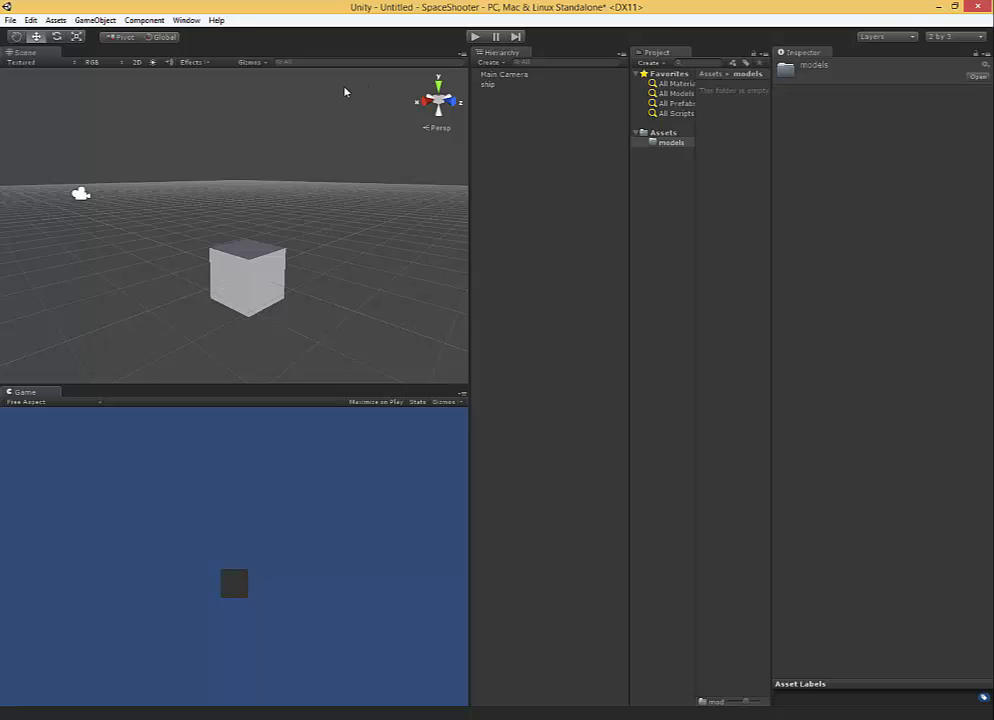
# Turn the ship object from the scene into a prefab stored in the models folder.
pyautogui.keyDown('alt'); pyautogui.moveTo(399, 190); pyautogui.dragTo(300, 234); pyautogui.keyUp('alt')
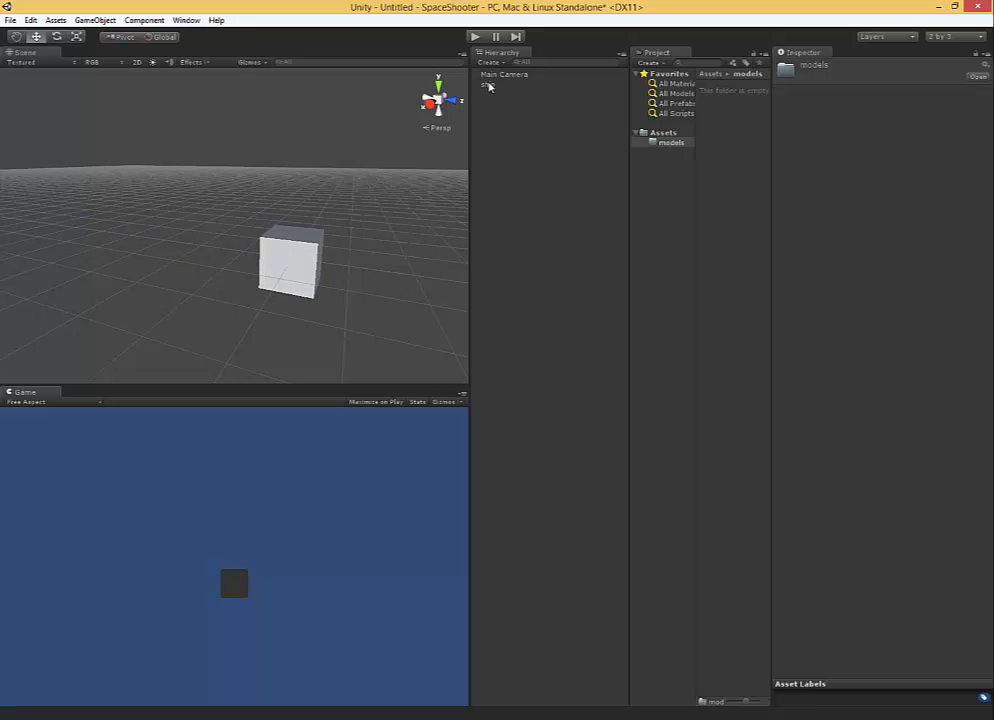
pyautogui.rightClick(660, 146)
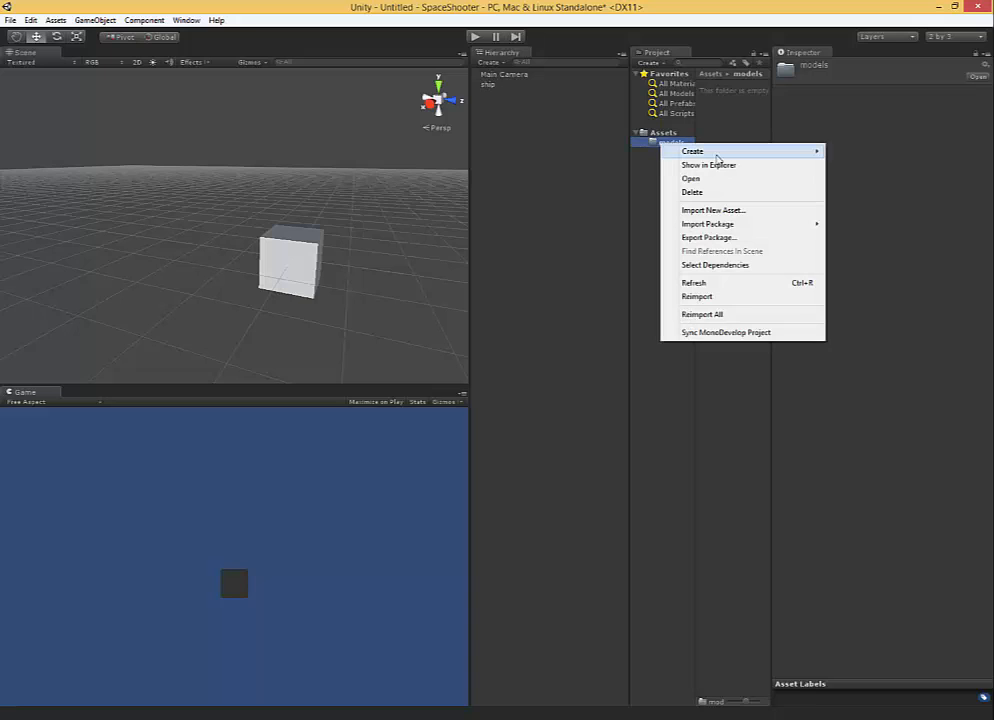
pyautogui.moveTo(720, 159)
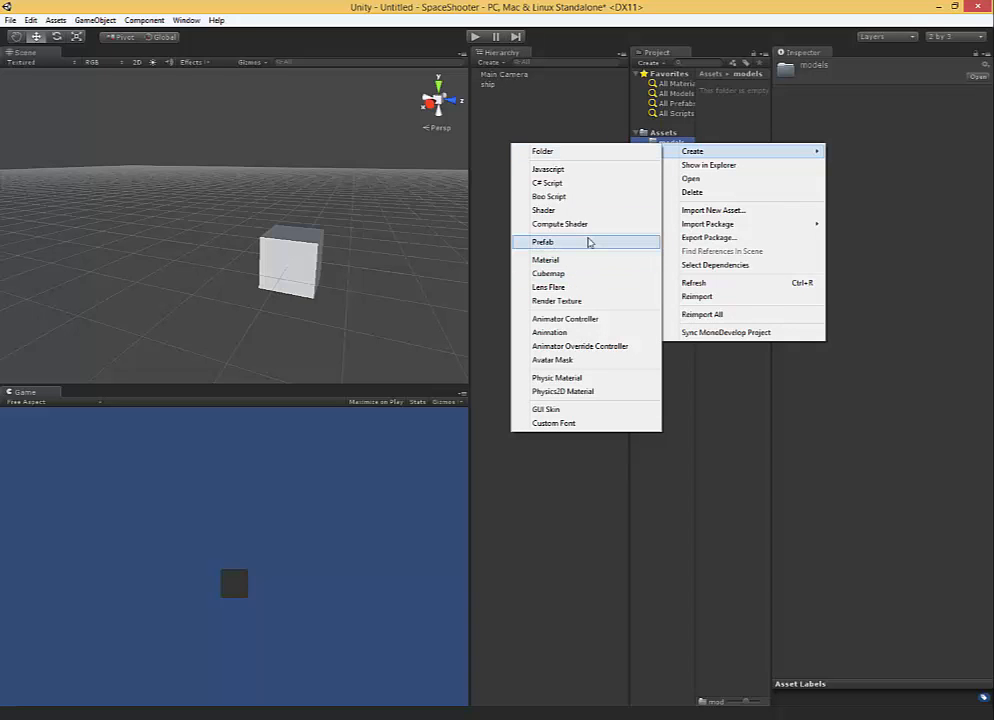
pyautogui.click(487, 85)
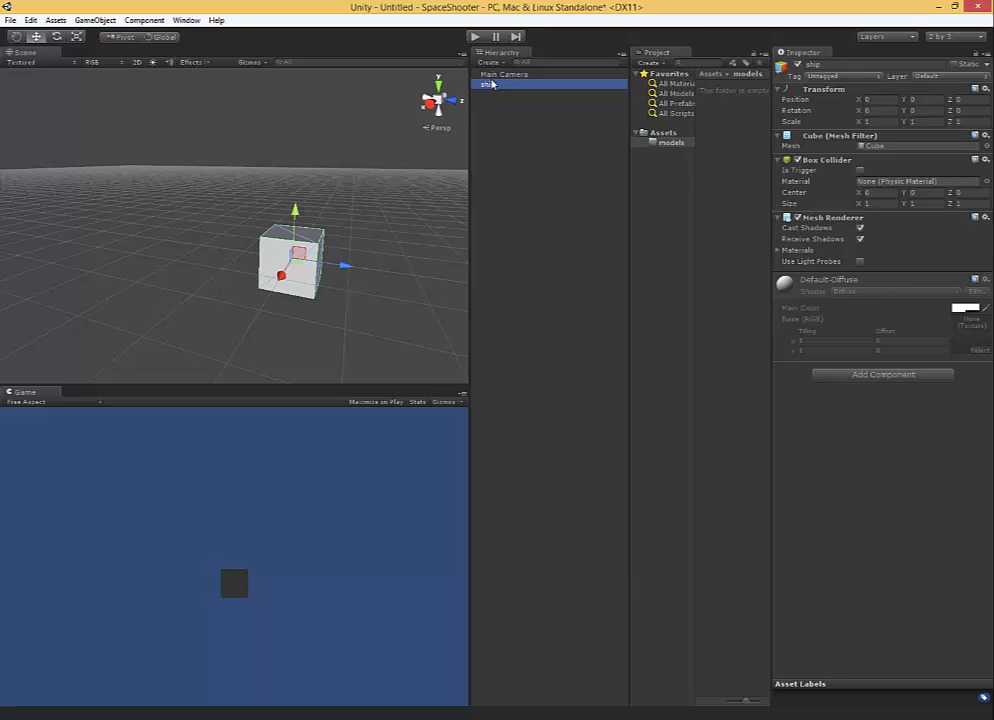
pyautogui.moveTo(487, 85); pyautogui.dragTo(671, 148)
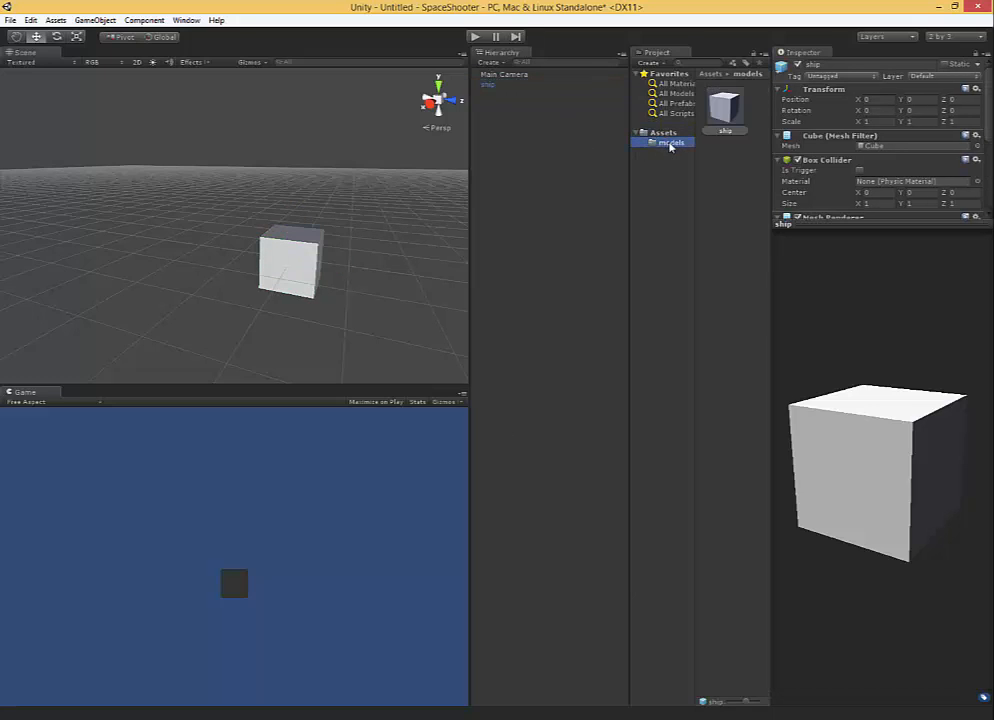
# Delete the ship object from the scene and add an instance of the ship prefab in its place.
pyautogui.click(510, 86)
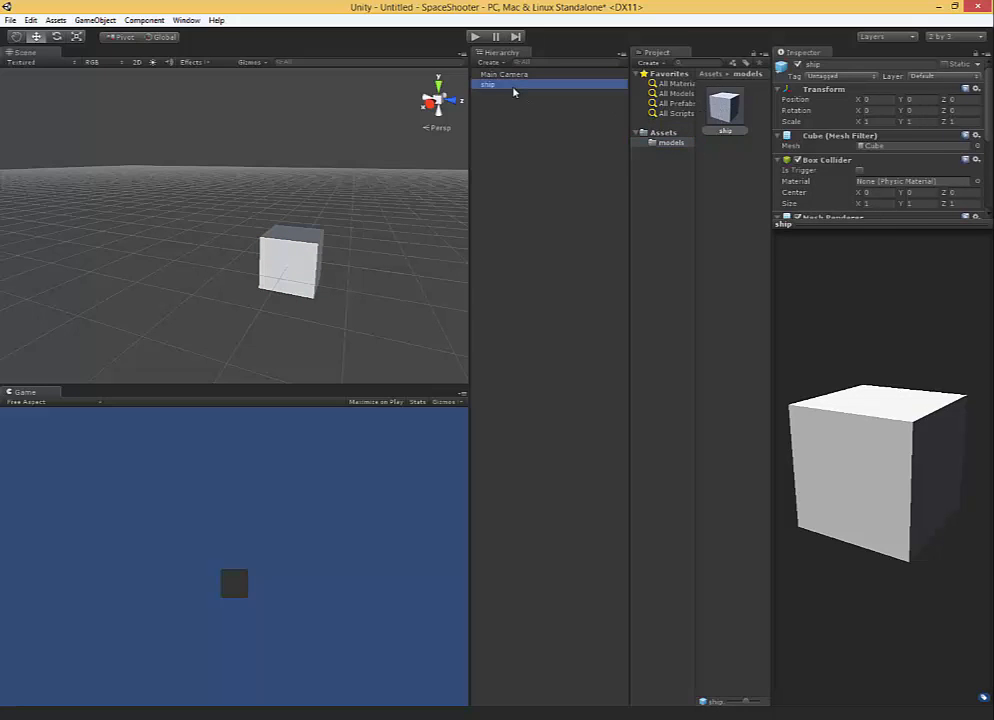
pyautogui.press('Delete')
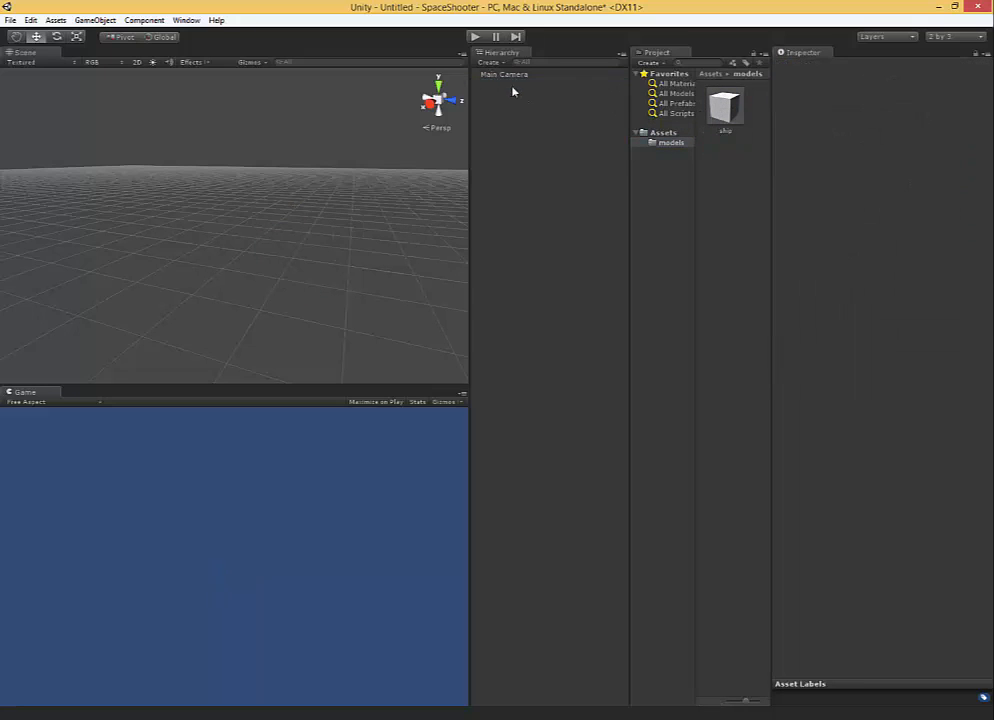
pyautogui.moveTo(725, 108); pyautogui.dragTo(545, 160)
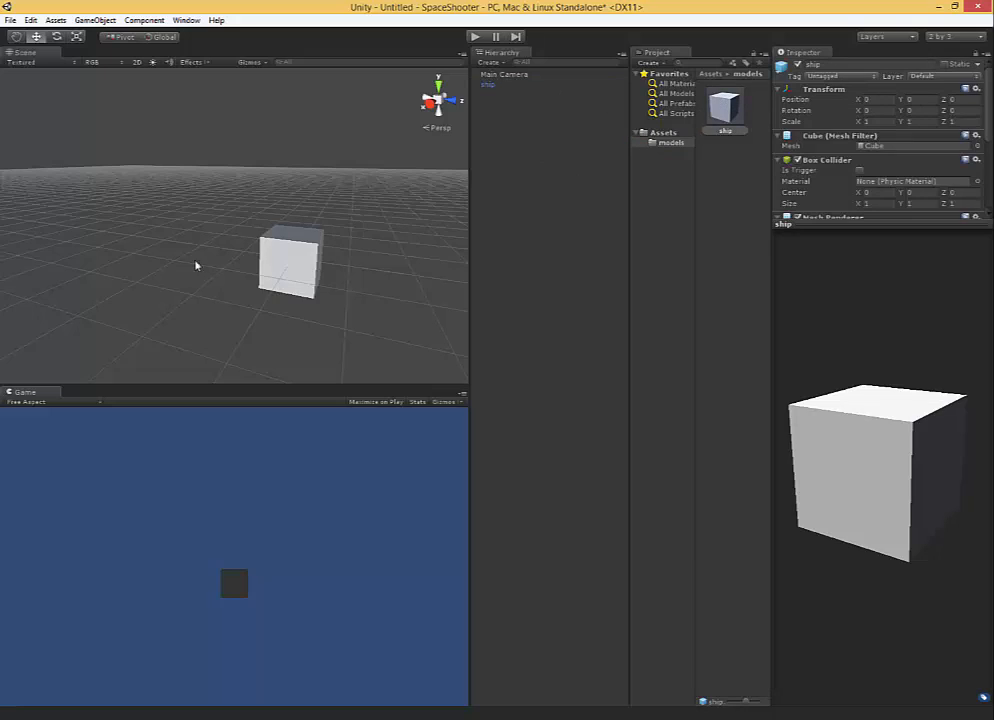
# Duplicate the ship instance twice, spacing the copies along the X axis at about 2.39 and 4.24.
pyautogui.keyDown('alt'); pyautogui.moveTo(195, 266); pyautogui.dragTo(351, 248); pyautogui.keyUp('alt')
pyautogui.moveTo(351, 248); pyautogui.dragTo(355, 220, button='middle')
pyautogui.click(208, 286)
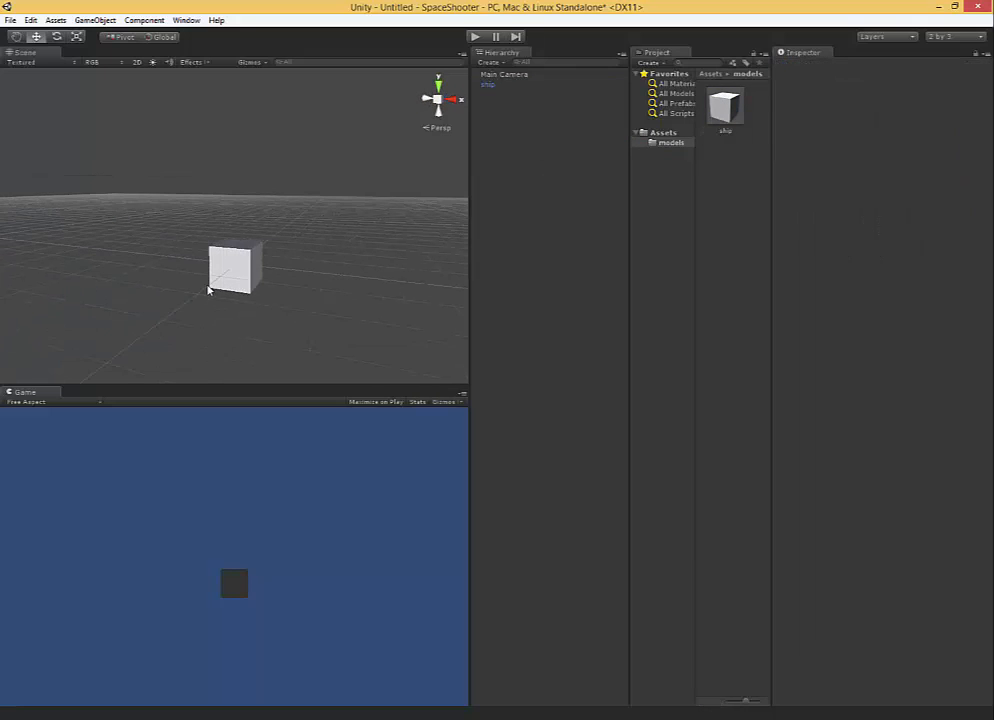
pyautogui.click(226, 269)
pyautogui.hotkey('ctrl', 'd')
pyautogui.moveTo(236, 270); pyautogui.dragTo(504, 314)
pyautogui.hotkey('ctrl', 'd')
pyautogui.moveTo(304, 277); pyautogui.dragTo(222, 263, button='middle')
pyautogui.keyDown('alt'); pyautogui.moveTo(222, 263); pyautogui.dragTo(168, 285); pyautogui.keyUp('alt')
# Scale the outermost ship copy uniformly to about 1.64 and apply the change to the prefab.
pyautogui.press('r')
pyautogui.moveTo(361, 287); pyautogui.dragTo(390, 262)
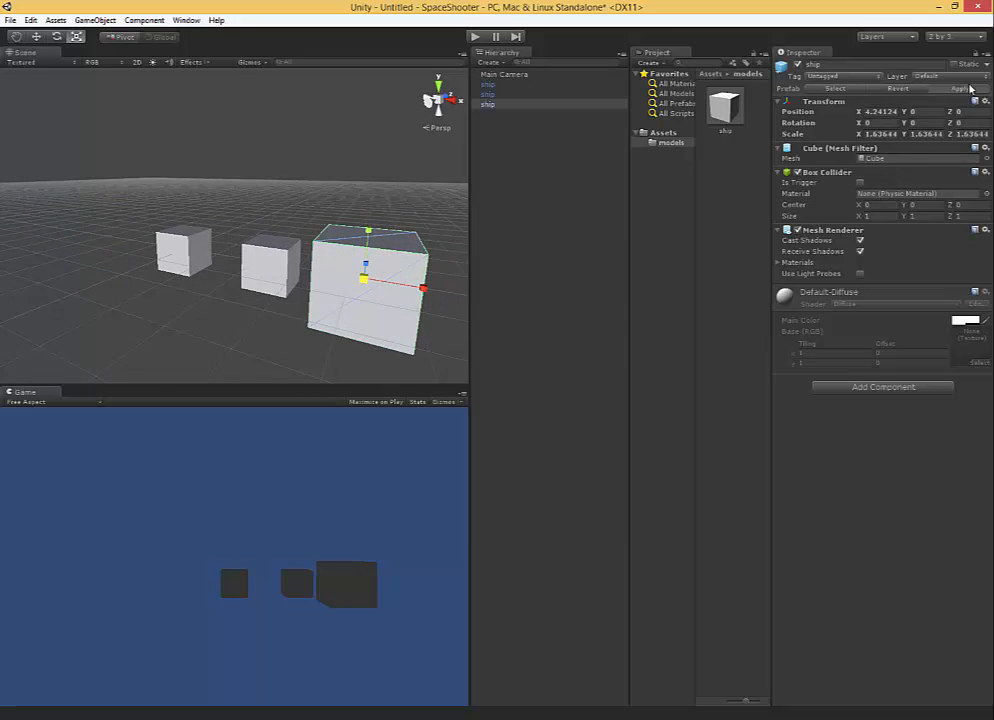
pyautogui.click(962, 88)
# Delete all three ship instances from the scene.
pyautogui.click(281, 279)
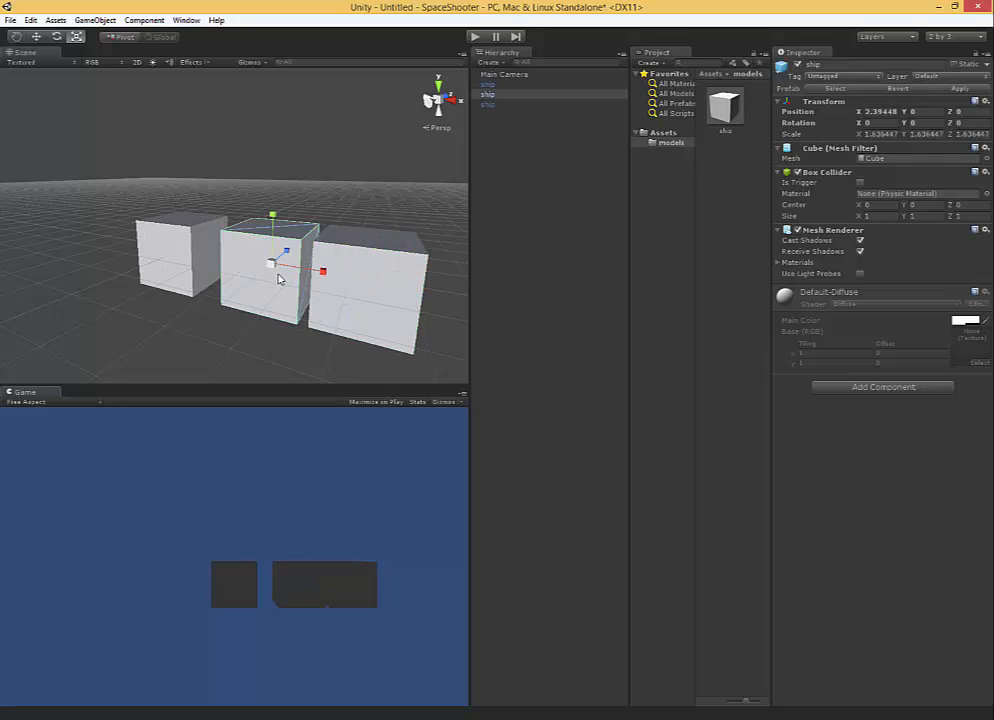
pyautogui.press('Delete')
pyautogui.click(337, 295)
pyautogui.press('Delete')
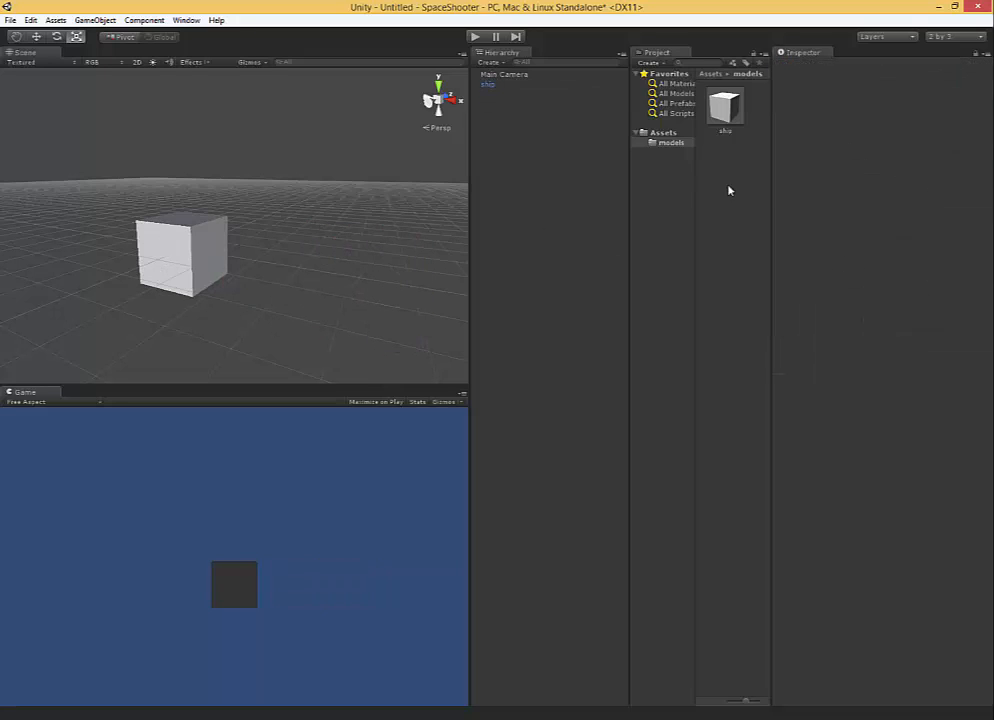
pyautogui.click(206, 248)
pyautogui.press('f')
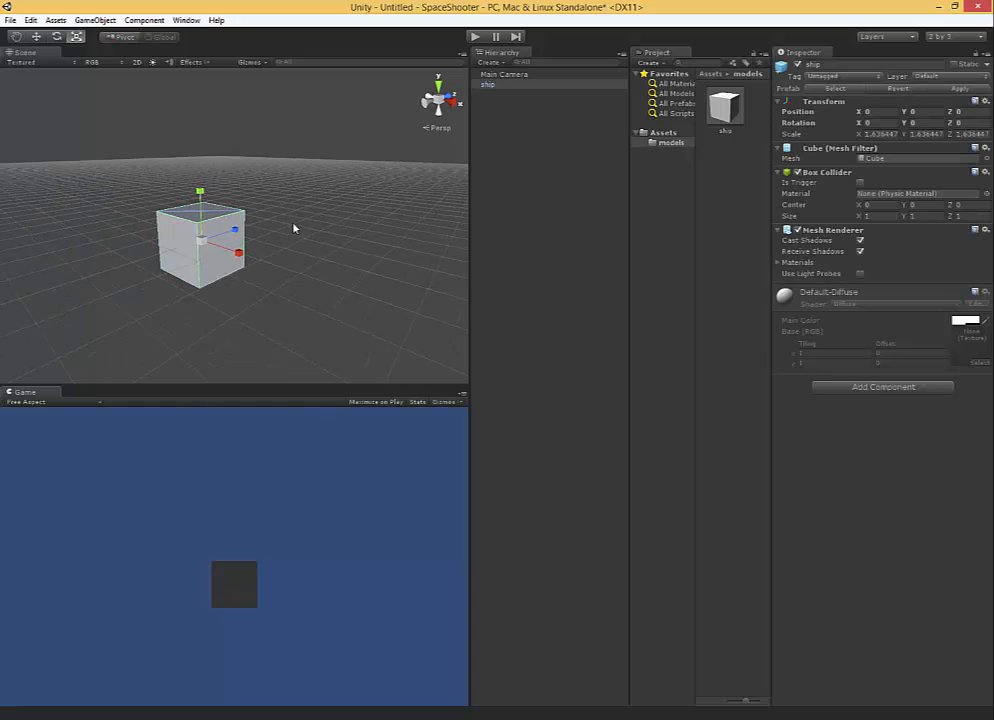
pyautogui.press('Delete')
# Rename the ship prefab in the models folder as shipPrefab.
pyautogui.click(720, 120)
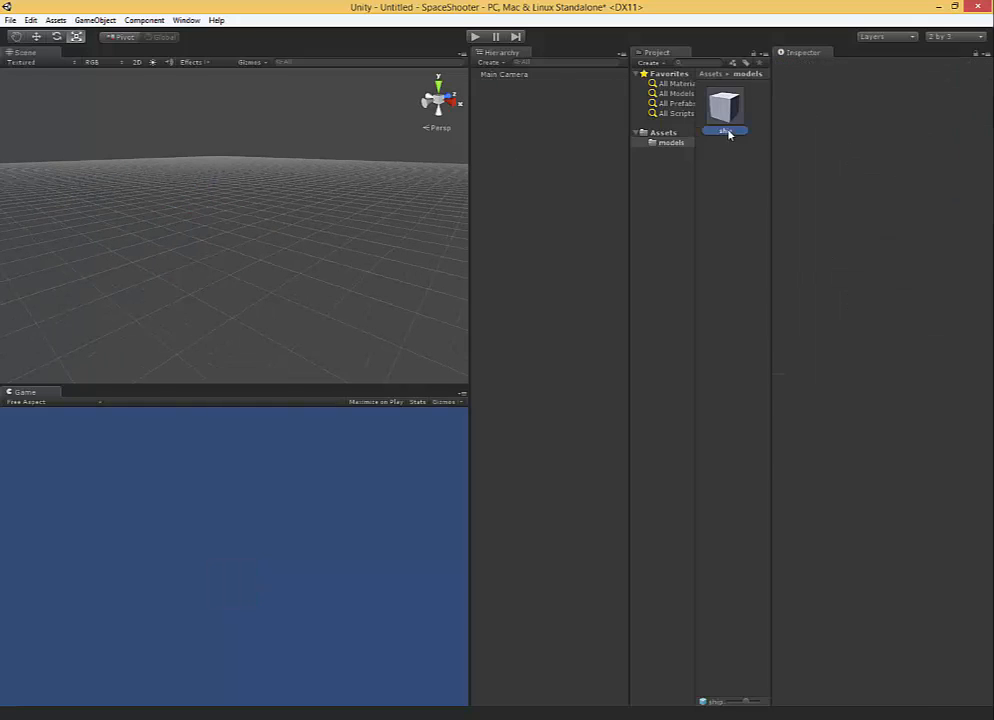
pyautogui.click(828, 66)
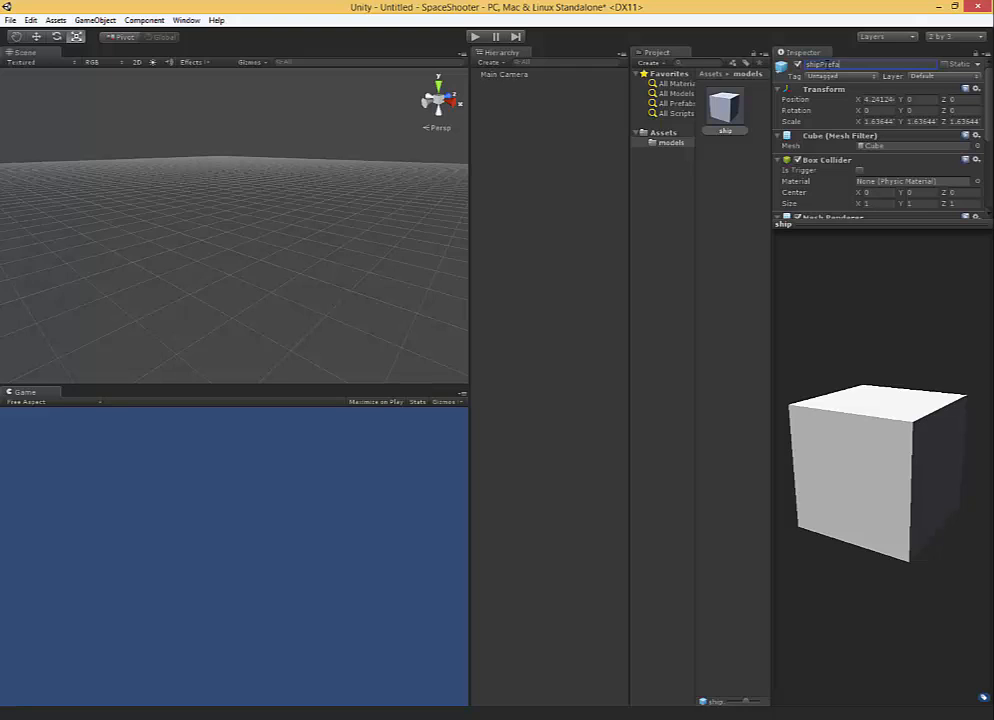
pyautogui.press('Return')
pyautogui.click(653, 322)
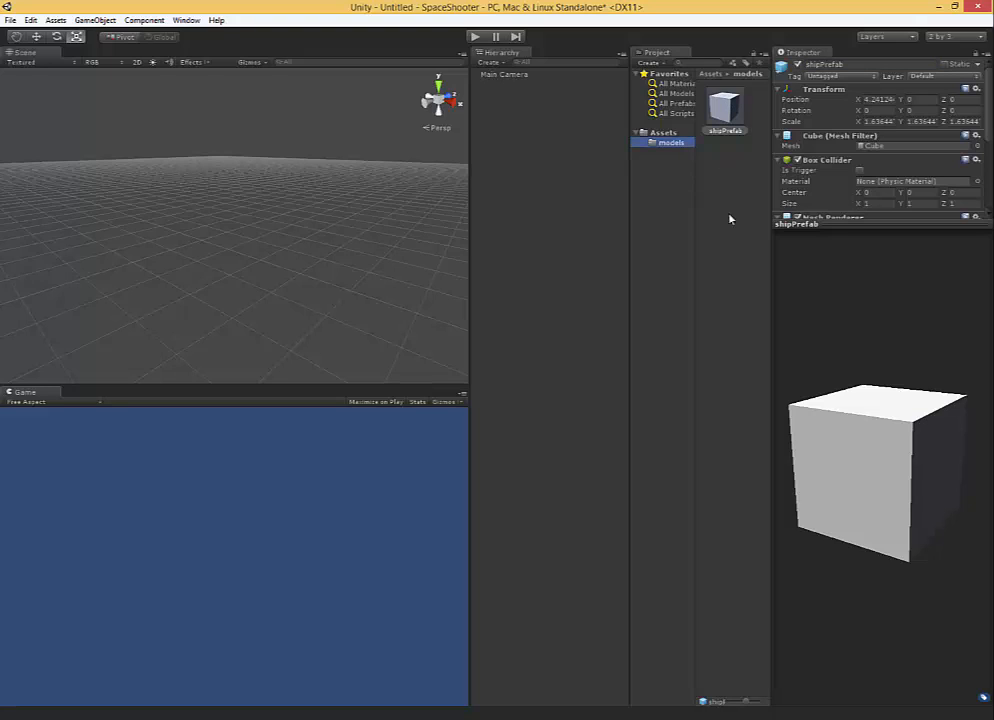
# Add a shipPrefab instance to the scene and move it downward along the Y axis.
pyautogui.moveTo(722, 108); pyautogui.dragTo(532, 146)
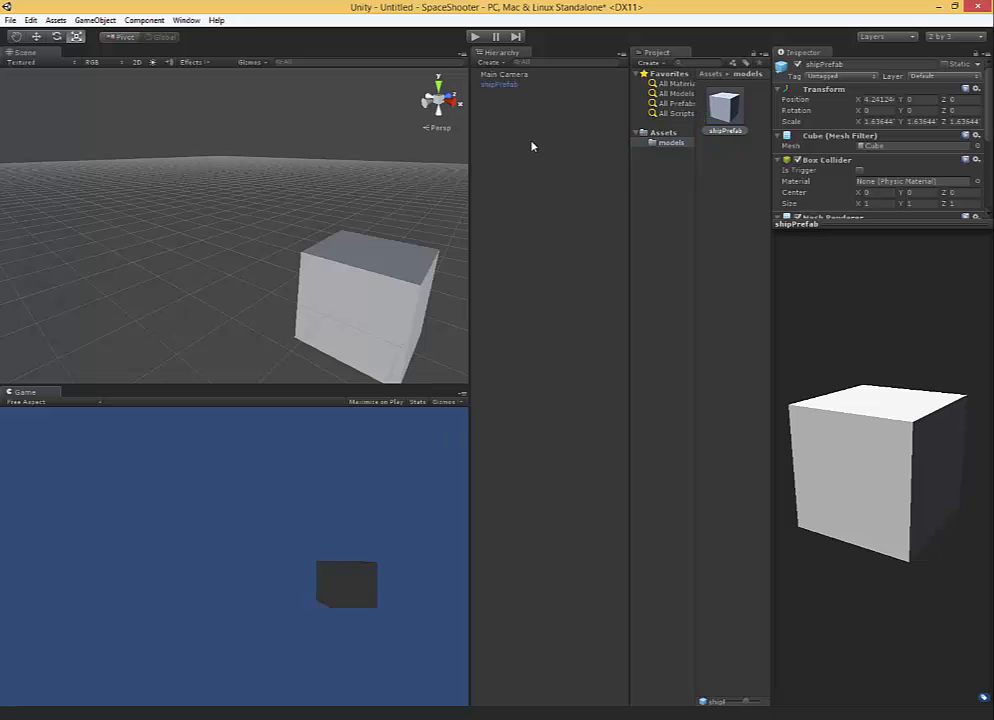
pyautogui.click(377, 321)
pyautogui.press('f')
pyautogui.press('w')
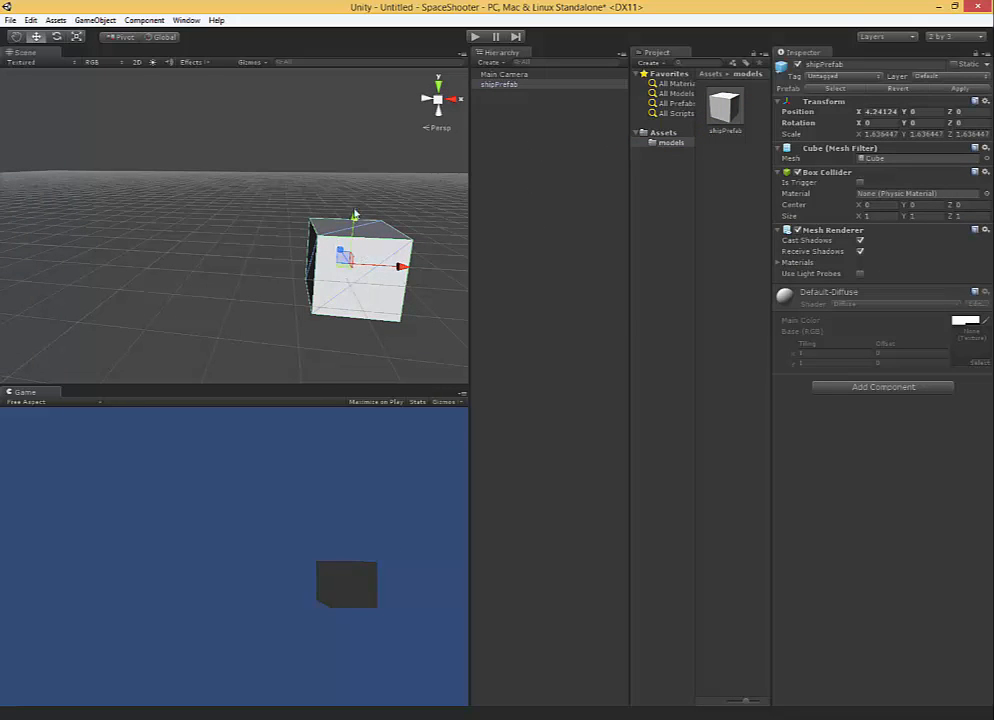
pyautogui.moveTo(354, 215); pyautogui.dragTo(337, 332)
pyautogui.keyDown('alt'); pyautogui.moveTo(100, 359); pyautogui.dragTo(266, 257); pyautogui.keyUp('alt')
# Create a new material in the models folder and name it ship.
pyautogui.rightClick(713, 170)
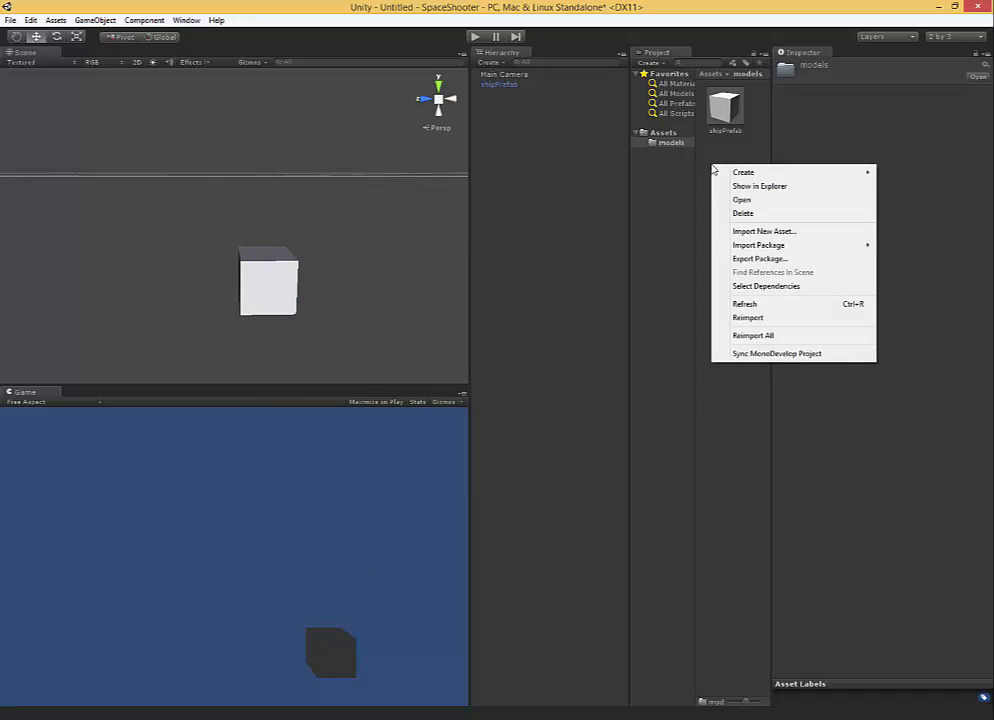
pyautogui.moveTo(720, 172)
pyautogui.click(640, 283)
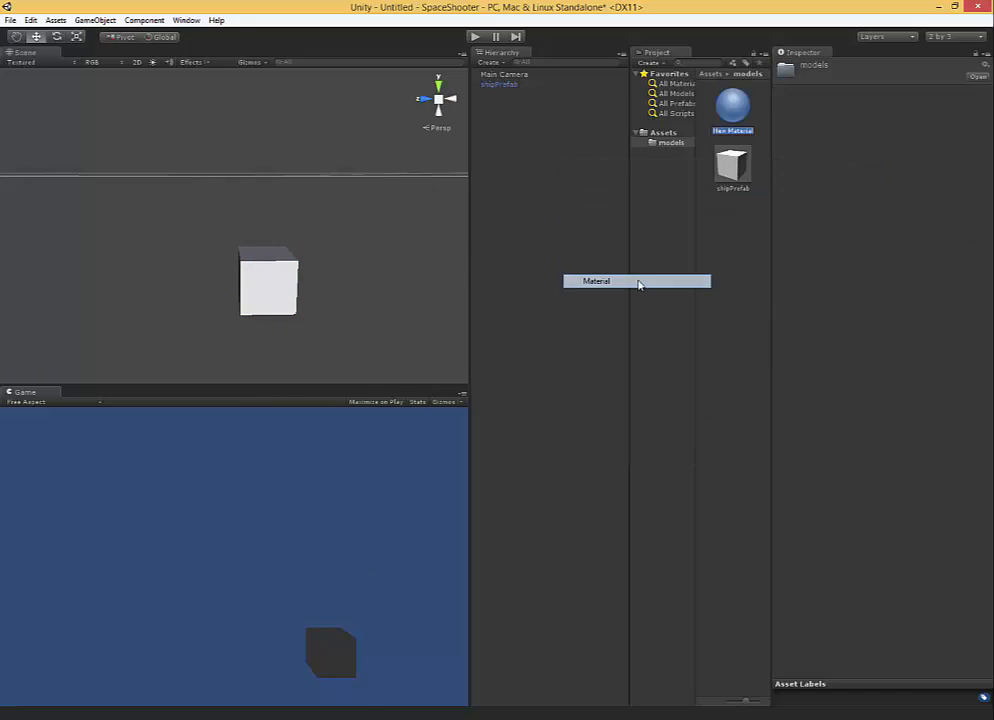
pyautogui.press('Return')
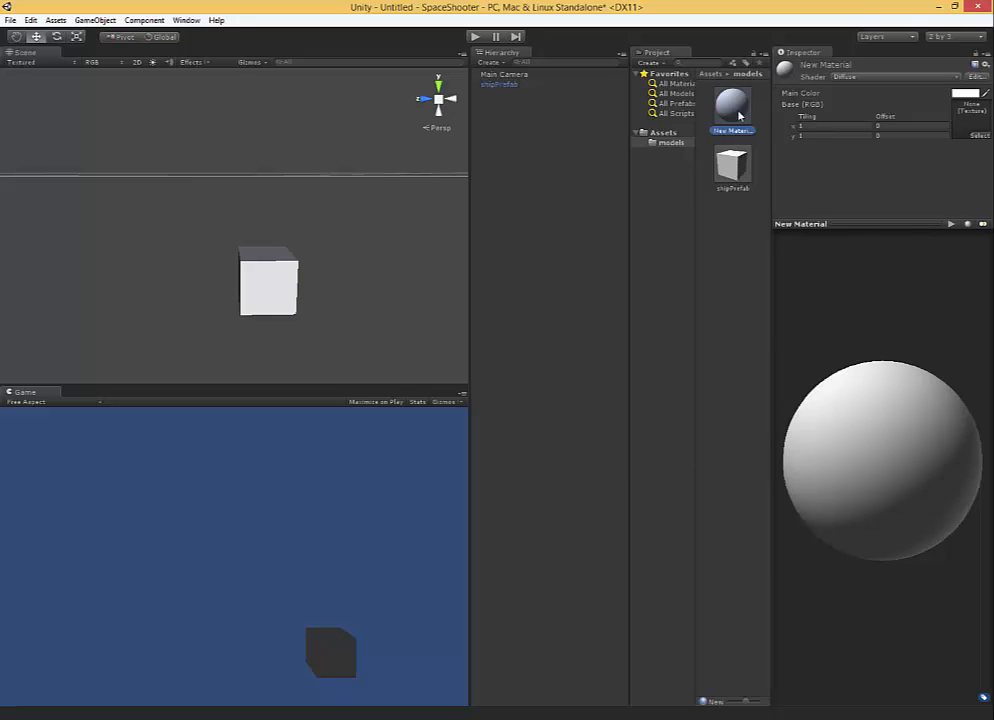
pyautogui.rightClick(737, 133)
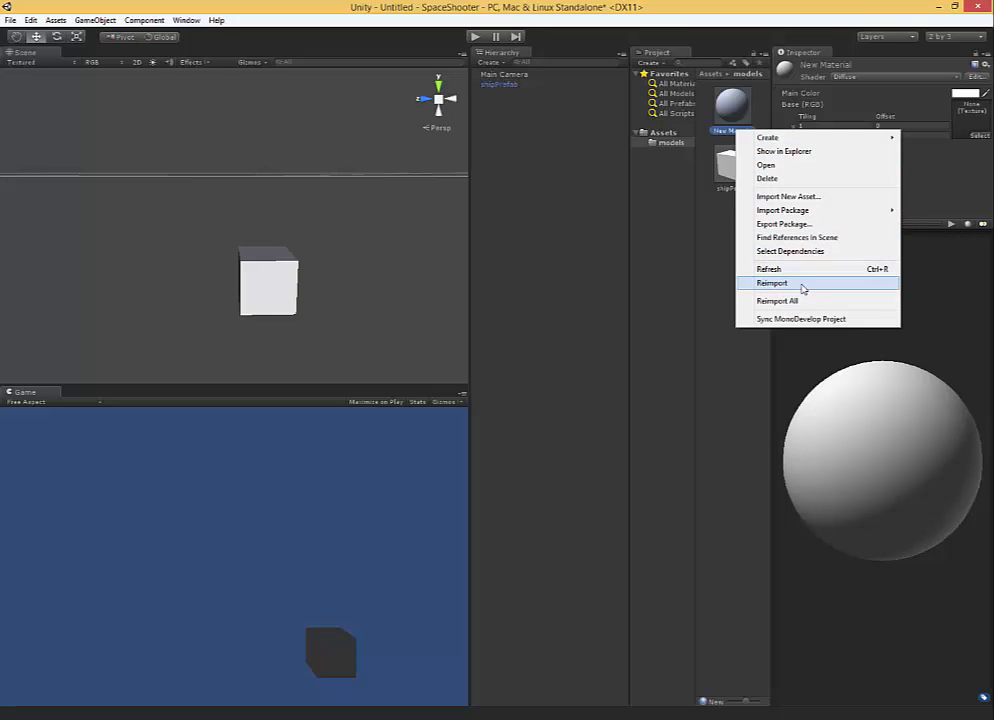
pyautogui.click(727, 132)
pyautogui.click(727, 131)
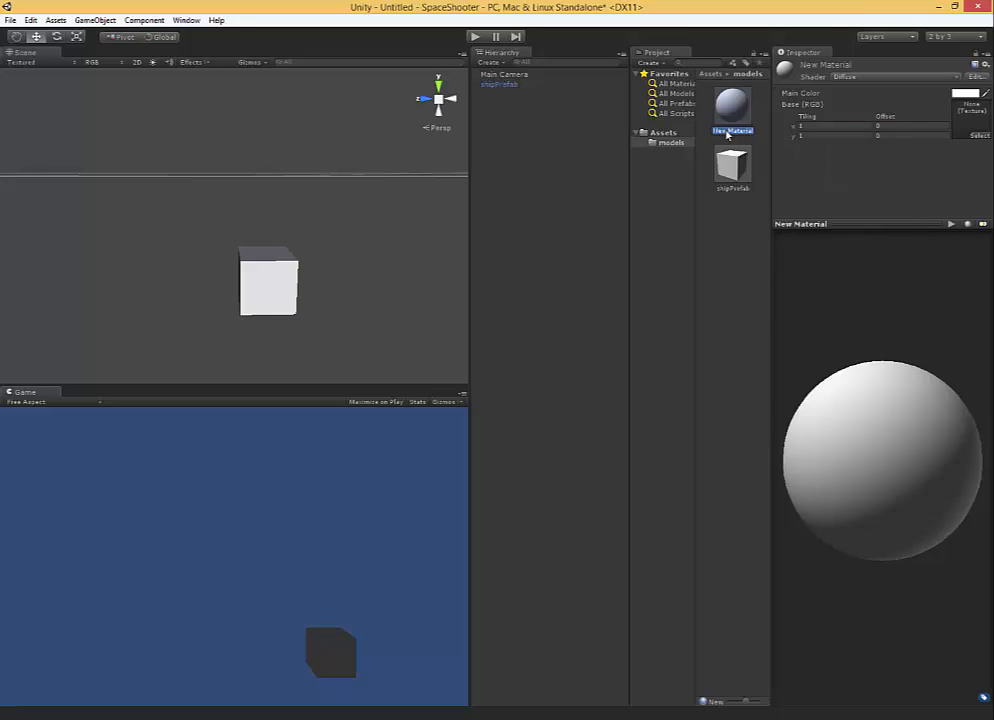
pyautogui.click(730, 106)
pyautogui.click(733, 132)
pyautogui.press('BackSpace')
pyautogui.press('Return')
# Switch the ship material to the VertexLit shader and give it a light red emissive and dark red (180, 0, 0) specular color.
pyautogui.click(885, 76)
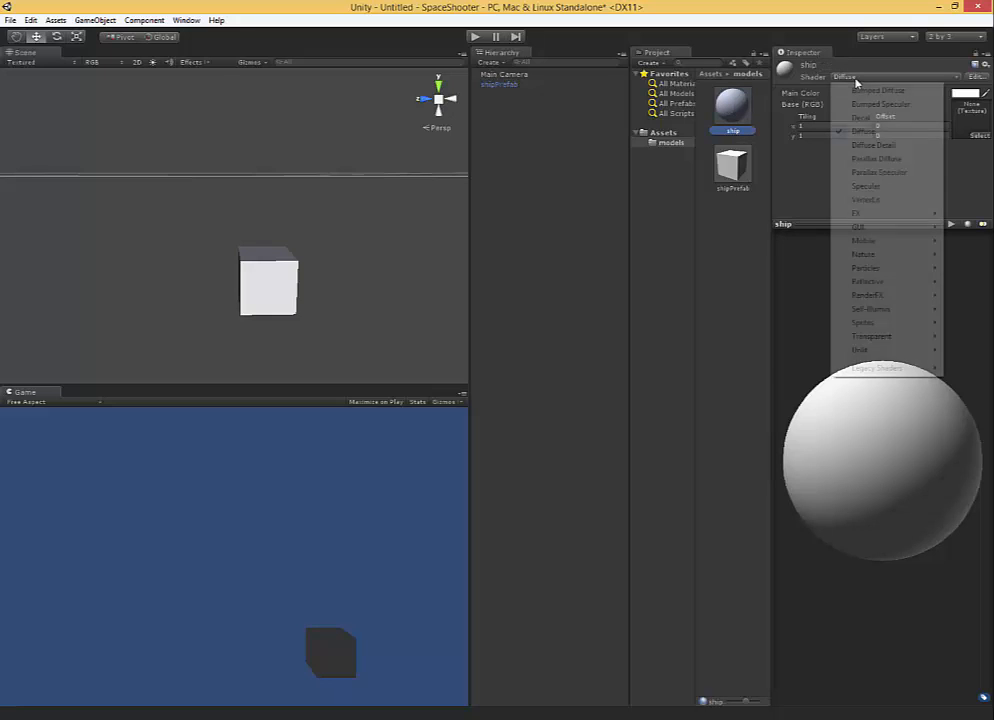
pyautogui.click(868, 199)
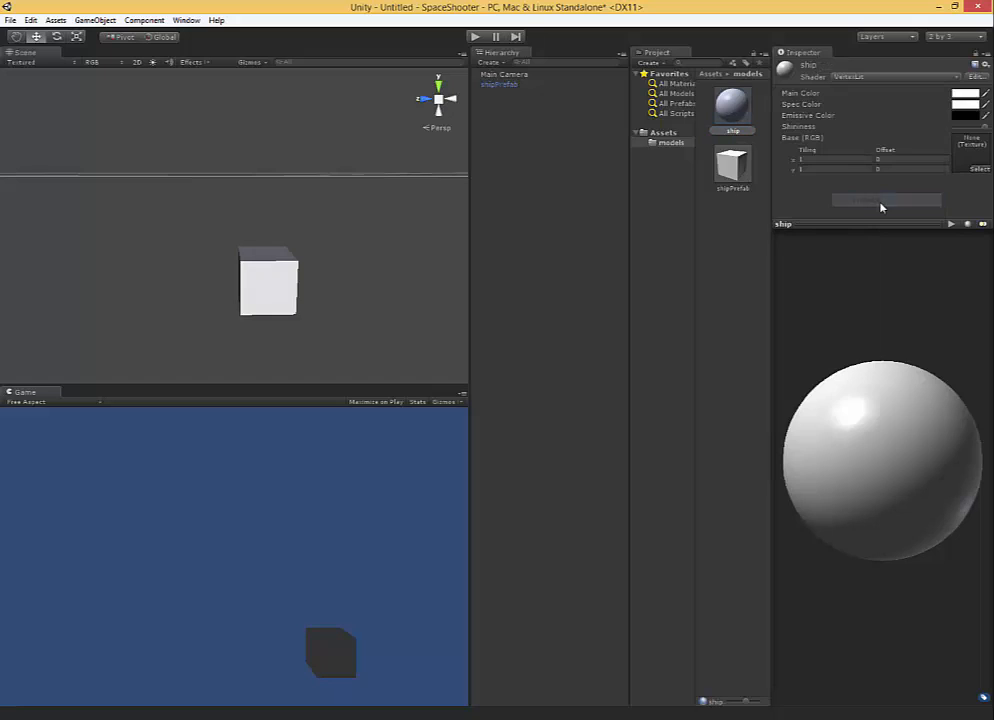
pyautogui.click(962, 116)
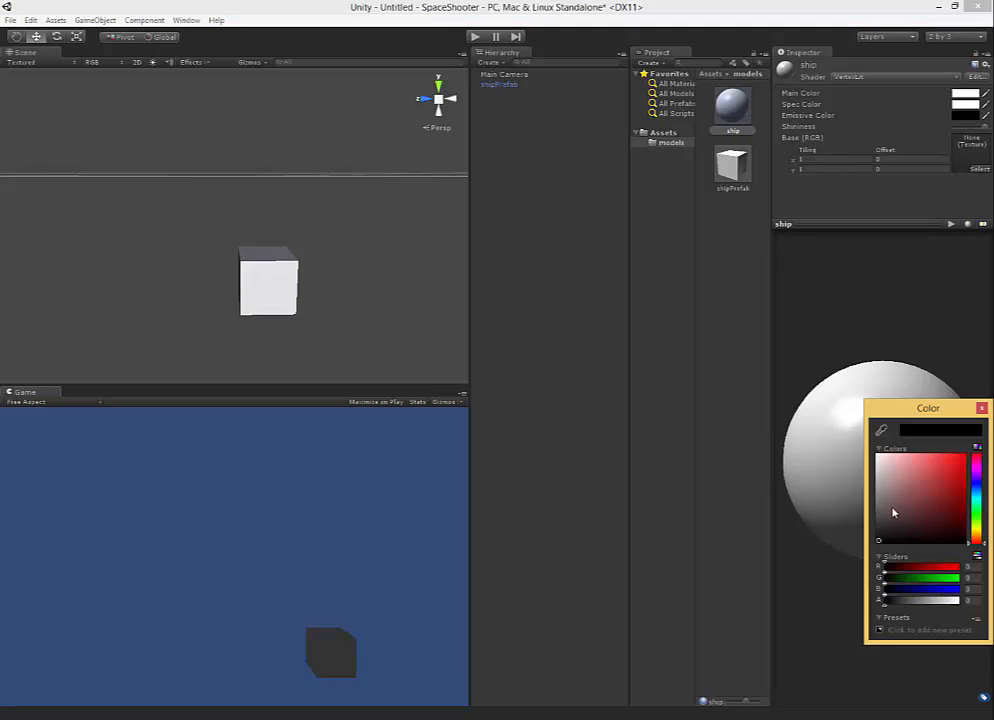
pyautogui.moveTo(894, 513)
pyautogui.mouseDown()
pyautogui.moveTo(934, 457)
pyautogui.moveTo(963, 456)
pyautogui.moveTo(963, 481)
pyautogui.mouseUp()
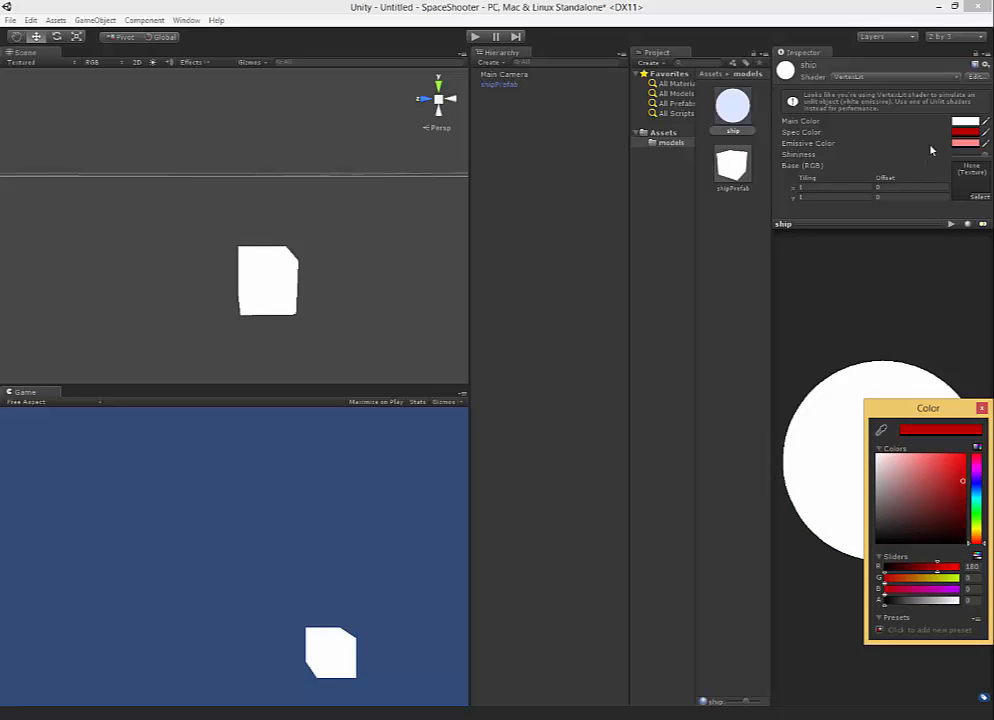
# Set the ship material's main color to bright red (255, 0, 0) and its emissive color to a muted pink.
pyautogui.click(968, 122)
pyautogui.moveTo(934, 492); pyautogui.dragTo(962, 467)
pyautogui.click(966, 143)
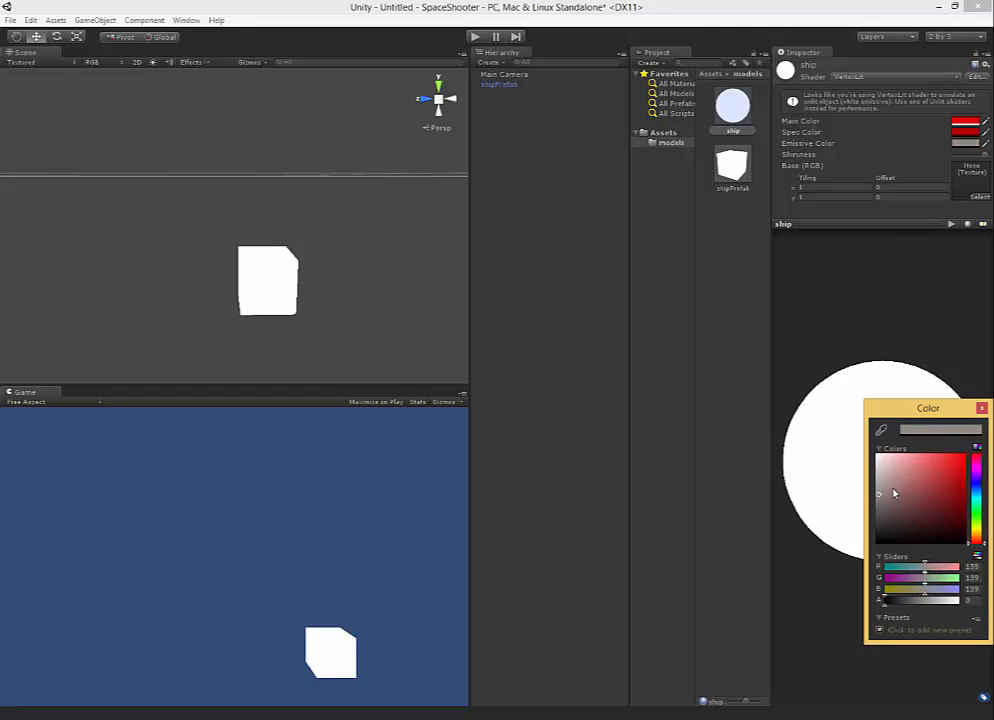
pyautogui.click(961, 460)
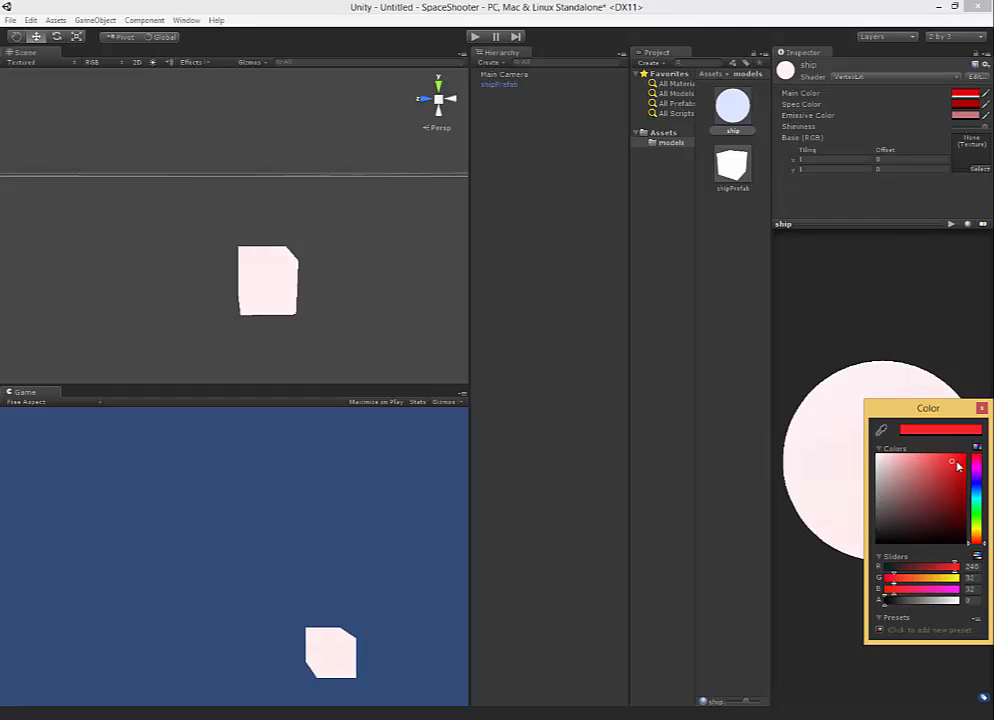
# Set the ship material's emissive color to a bright, fully saturated blue-green.
pyautogui.click(965, 118)
pyautogui.moveTo(930, 485); pyautogui.dragTo(984, 446)
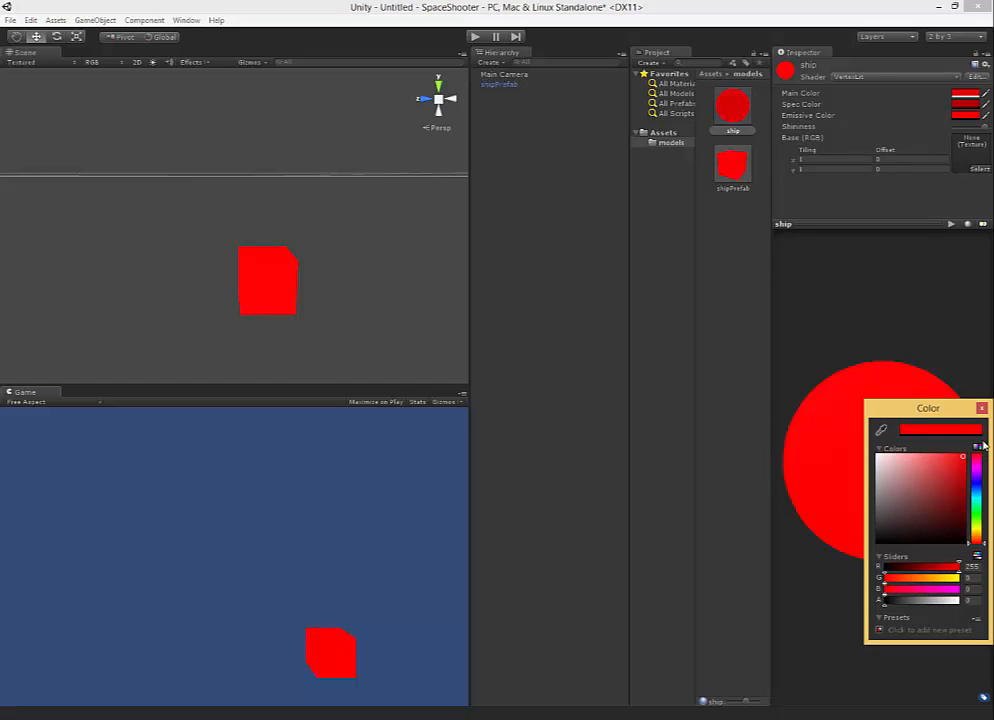
pyautogui.click(904, 131)
pyautogui.click(955, 117)
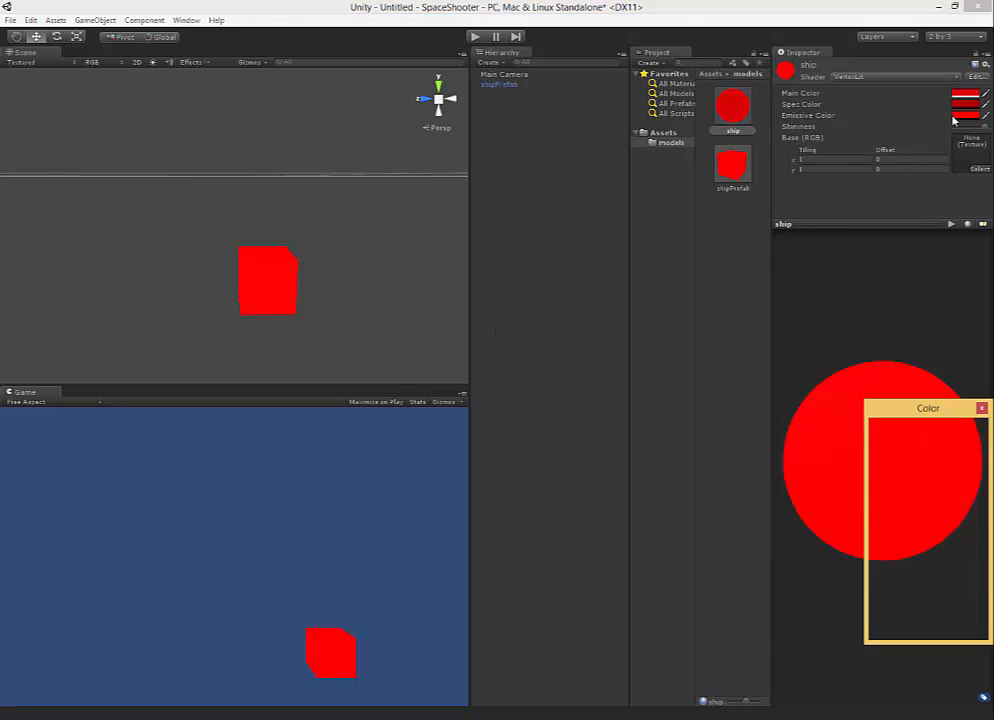
pyautogui.moveTo(988, 500); pyautogui.dragTo(976, 506)
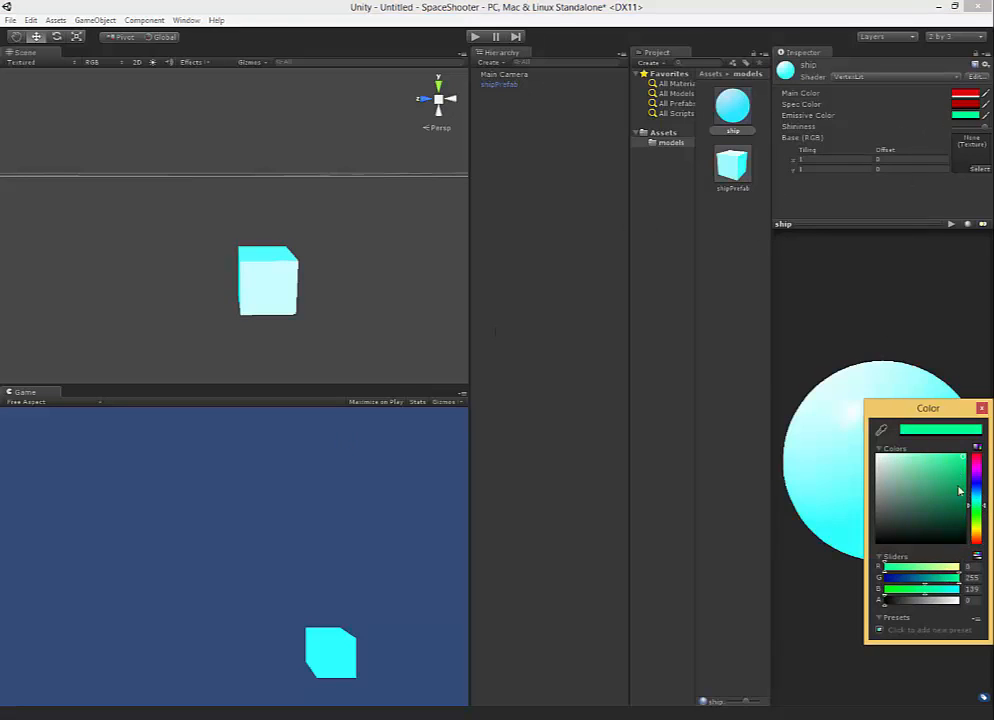
pyautogui.click(262, 277)
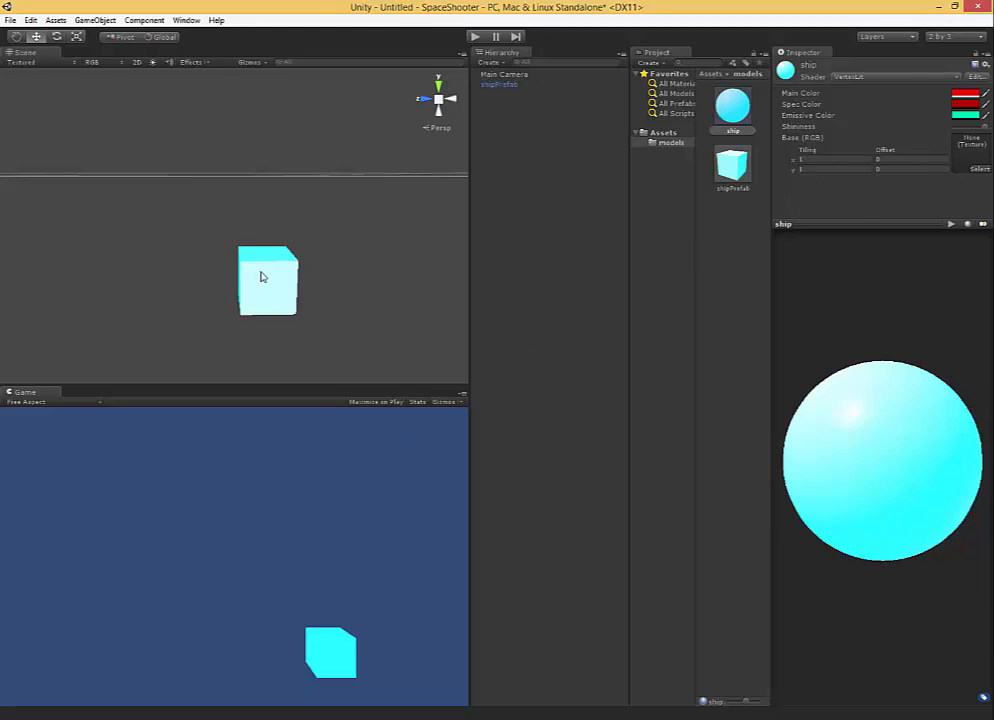
pyautogui.click(262, 277)
# Switch the Main Camera's projection to Orthographic, keeping its rendering path at Use Player Settings.
pyautogui.click(496, 75)
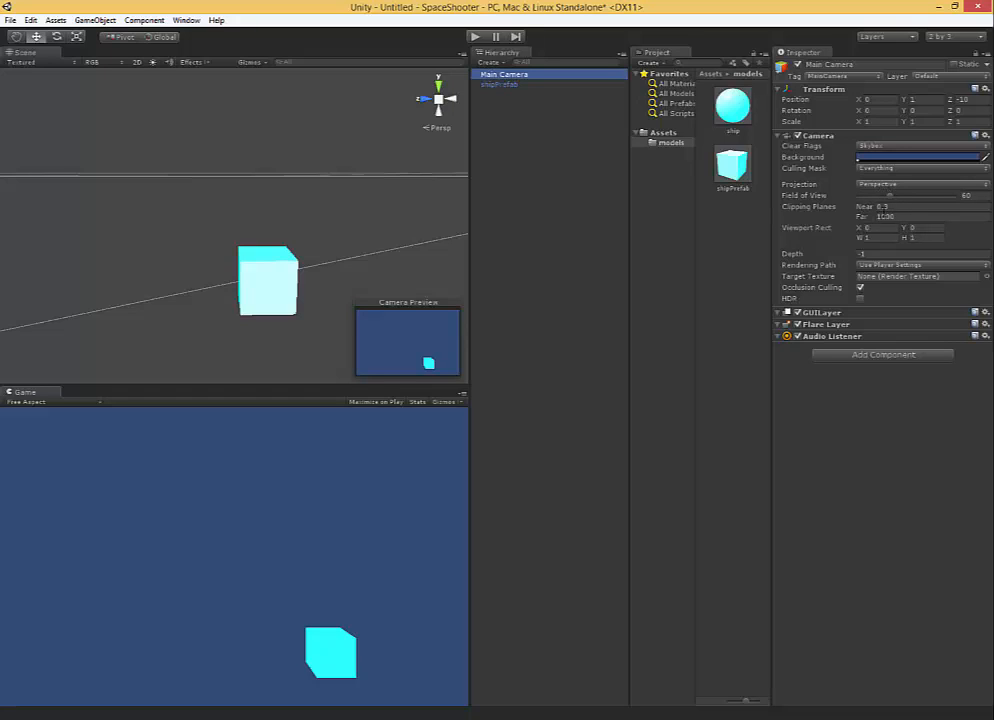
pyautogui.click(916, 265)
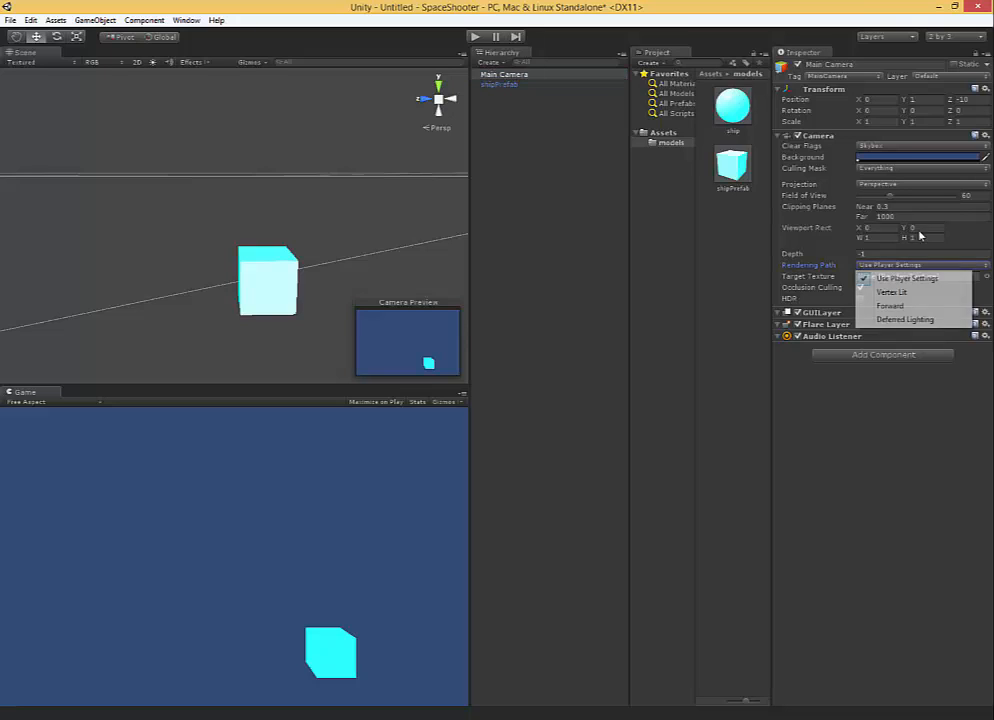
pyautogui.click(905, 277)
pyautogui.click(916, 185)
pyautogui.click(897, 211)
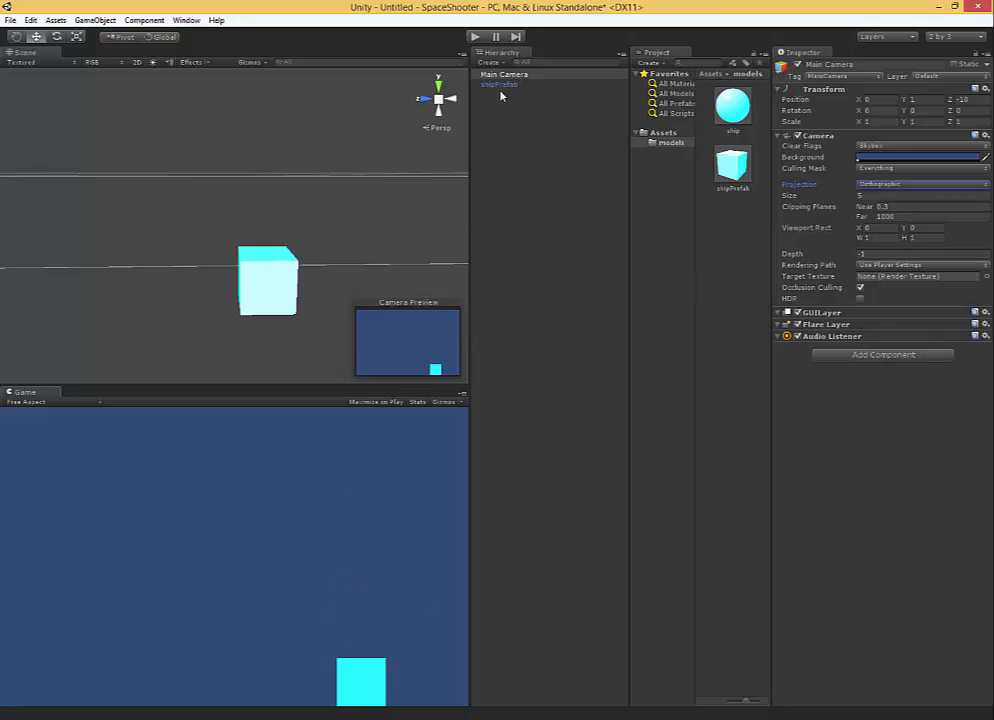
# Move the Main Camera down along the Y axis to about 0.54.
pyautogui.keyDown('alt'); pyautogui.moveTo(280, 277); pyautogui.dragTo(358, 178); pyautogui.keyUp('alt')
pyautogui.scroll(-6, 285, 244)
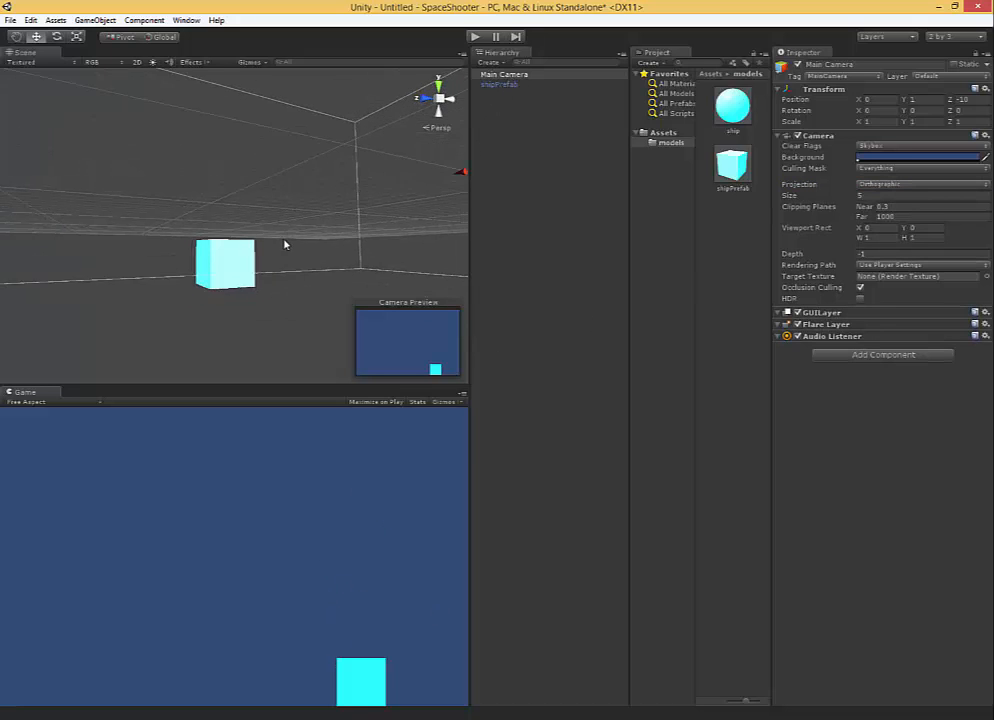
pyautogui.moveTo(415, 136); pyautogui.dragTo(415, 143)
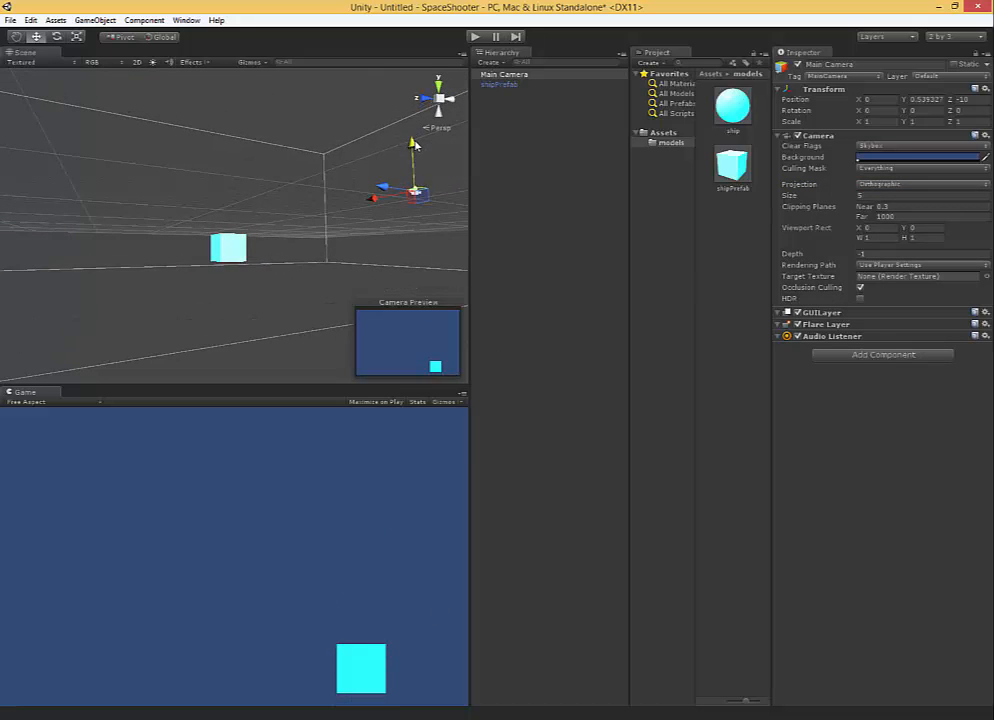
# Move the shipPrefab instance in the scene to about 0.84 along X and about 2.37 along Z.
pyautogui.keyDown('alt'); pyautogui.moveTo(321, 258); pyautogui.dragTo(113, 163); pyautogui.keyUp('alt')
pyautogui.doubleClick(515, 84)
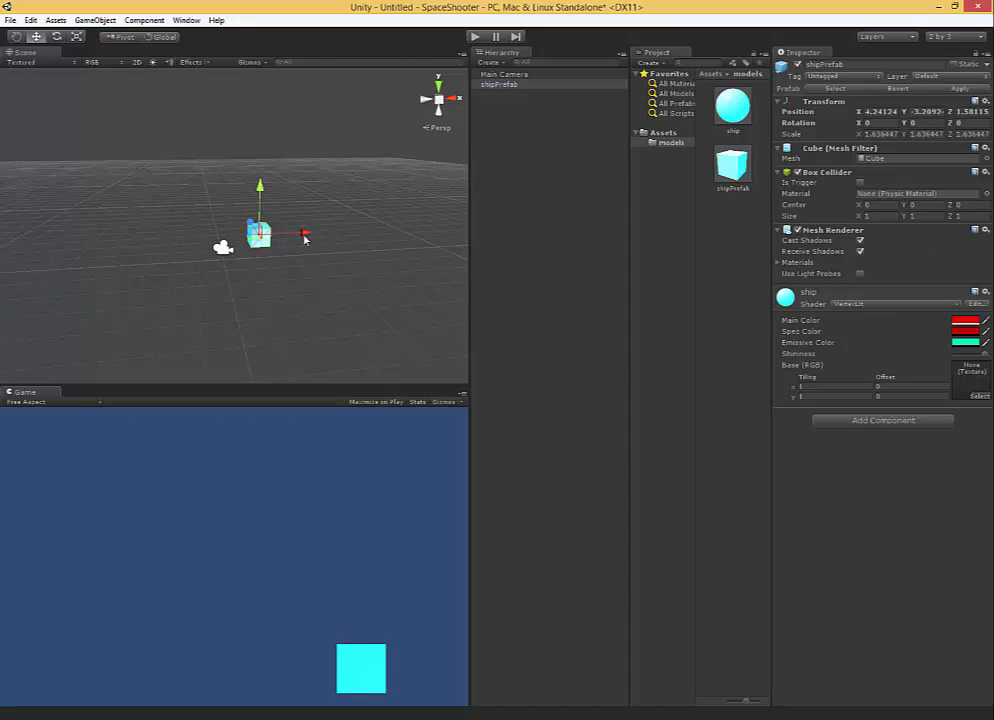
pyautogui.moveTo(301, 237); pyautogui.dragTo(267, 240)
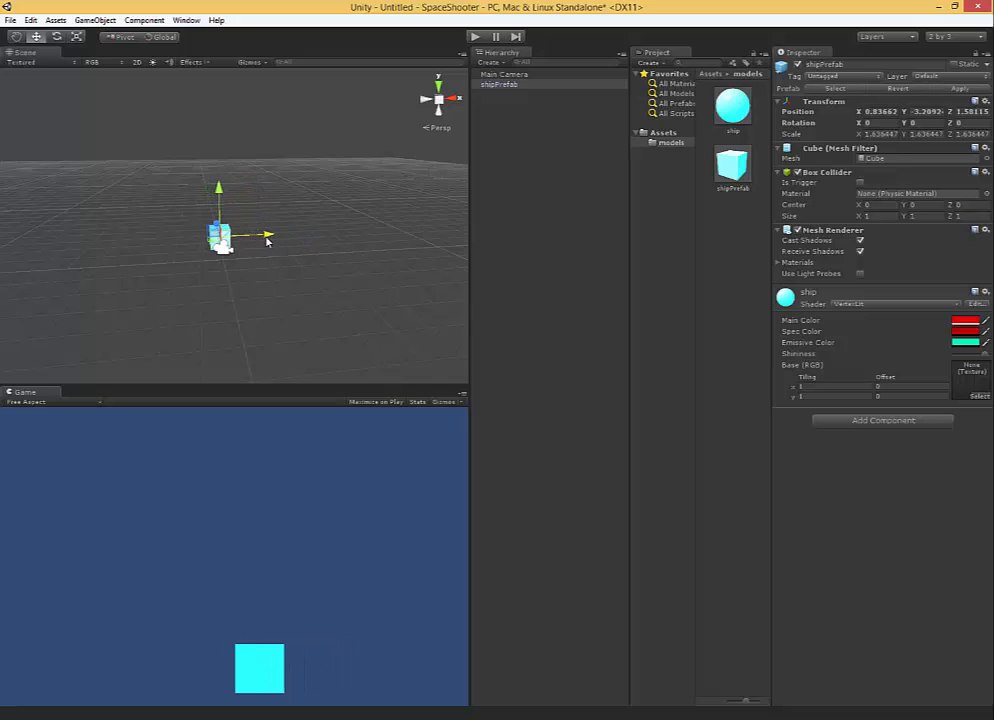
pyautogui.keyDown('alt'); pyautogui.moveTo(202, 244); pyautogui.dragTo(340, 270); pyautogui.keyUp('alt')
pyautogui.moveTo(172, 222)
pyautogui.mouseDown()
pyautogui.moveTo(160, 212)
pyautogui.moveTo(170, 218)
pyautogui.mouseUp()
# Set the Main Camera's clipping planes to near -0.01 and far 999.72, its depth to -28.4 and its Z position to about -11.29.
pyautogui.click(505, 75)
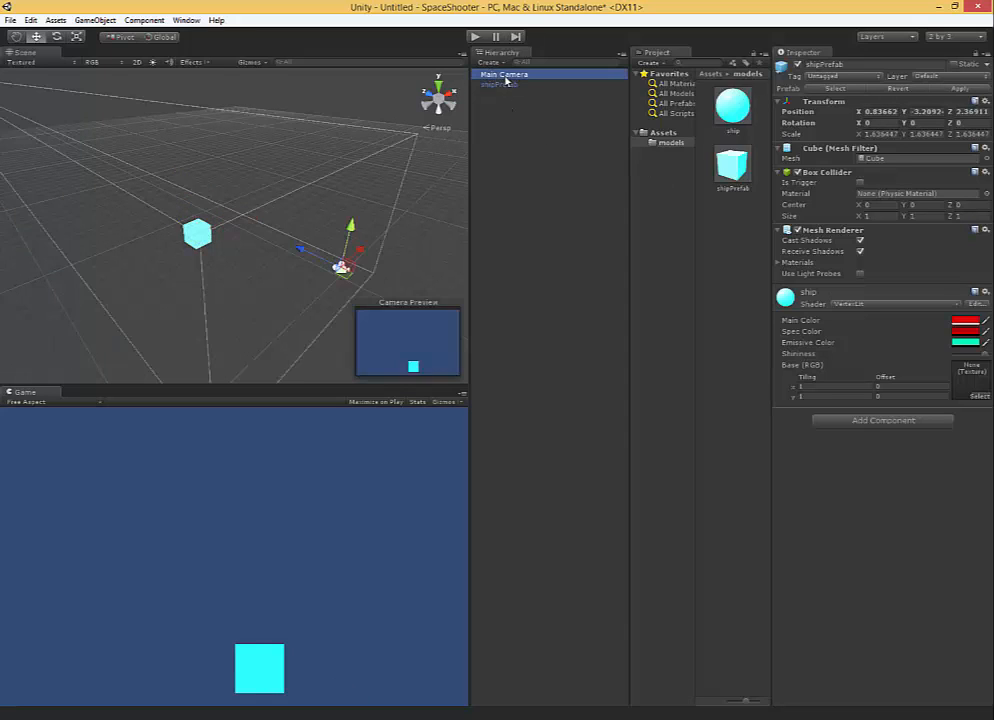
pyautogui.moveTo(862, 211)
pyautogui.mouseDown()
pyautogui.moveTo(867, 218)
pyautogui.moveTo(852, 224)
pyautogui.moveTo(821, 224)
pyautogui.moveTo(856, 223)
pyautogui.mouseUp()
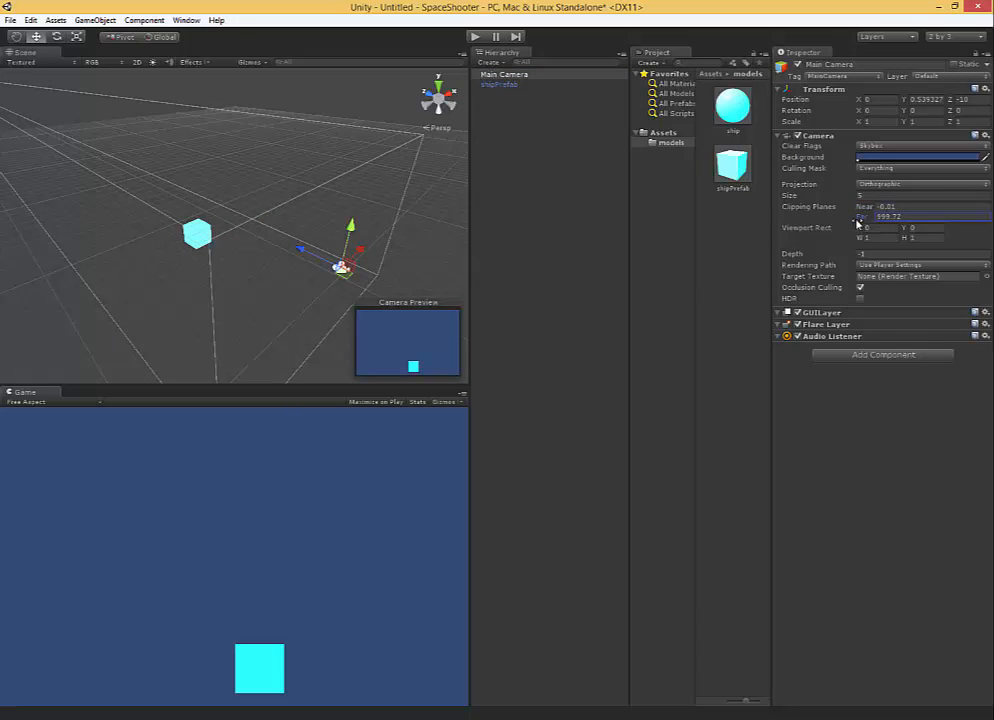
pyautogui.moveTo(812, 254); pyautogui.dragTo(789, 254)
pyautogui.keyDown('alt'); pyautogui.moveTo(154, 246); pyautogui.dragTo(199, 283); pyautogui.keyUp('alt')
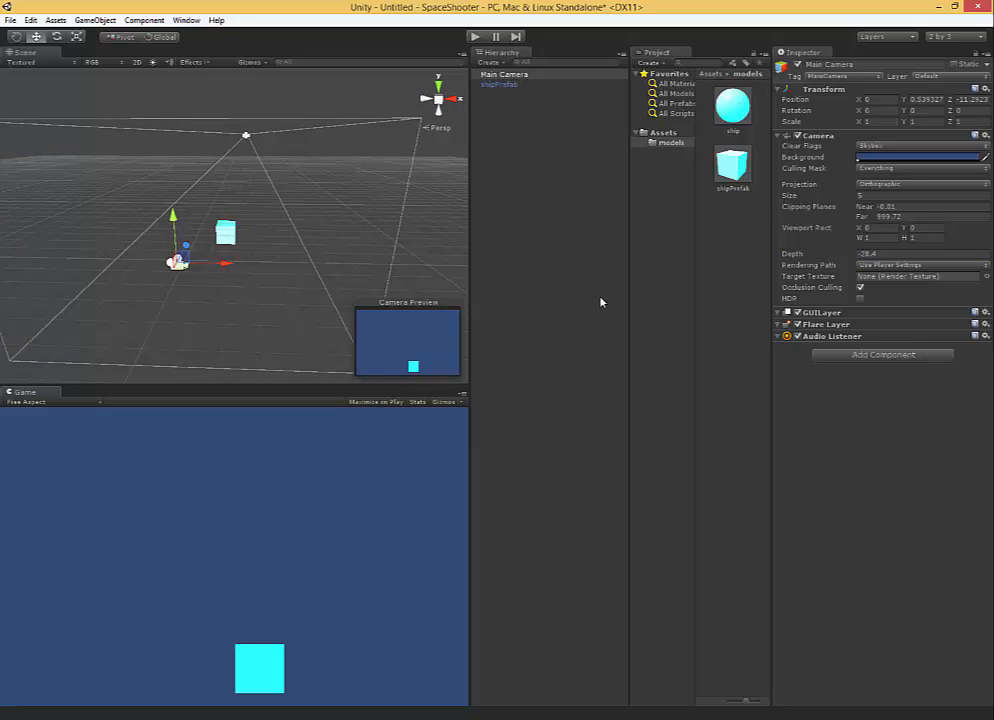
# Create a new folder named scripts in the Assets folder.
pyautogui.click(664, 134)
pyautogui.rightClick(661, 131)
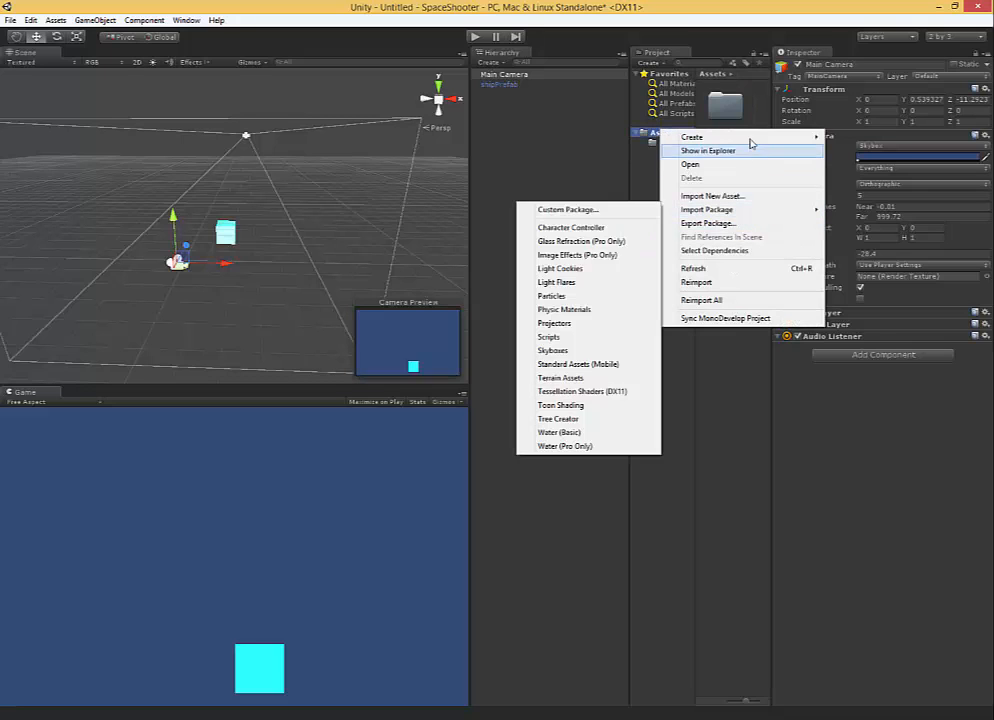
pyautogui.moveTo(750, 139)
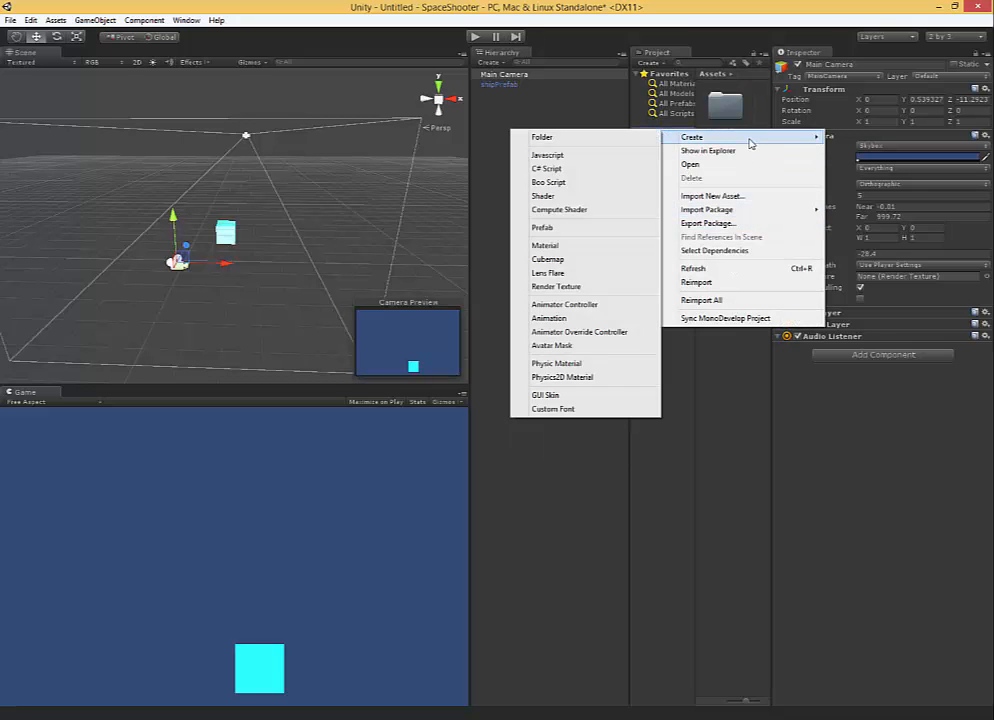
pyautogui.click(580, 137)
pyautogui.write('scr')
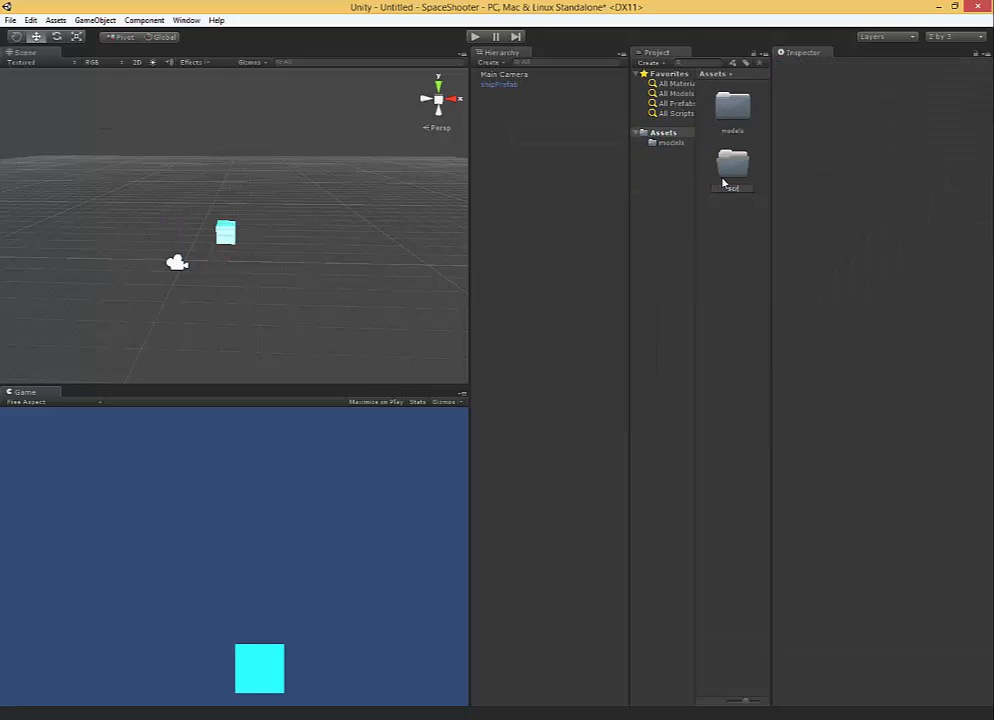
pyautogui.write('ipts')
pyautogui.press('Return')
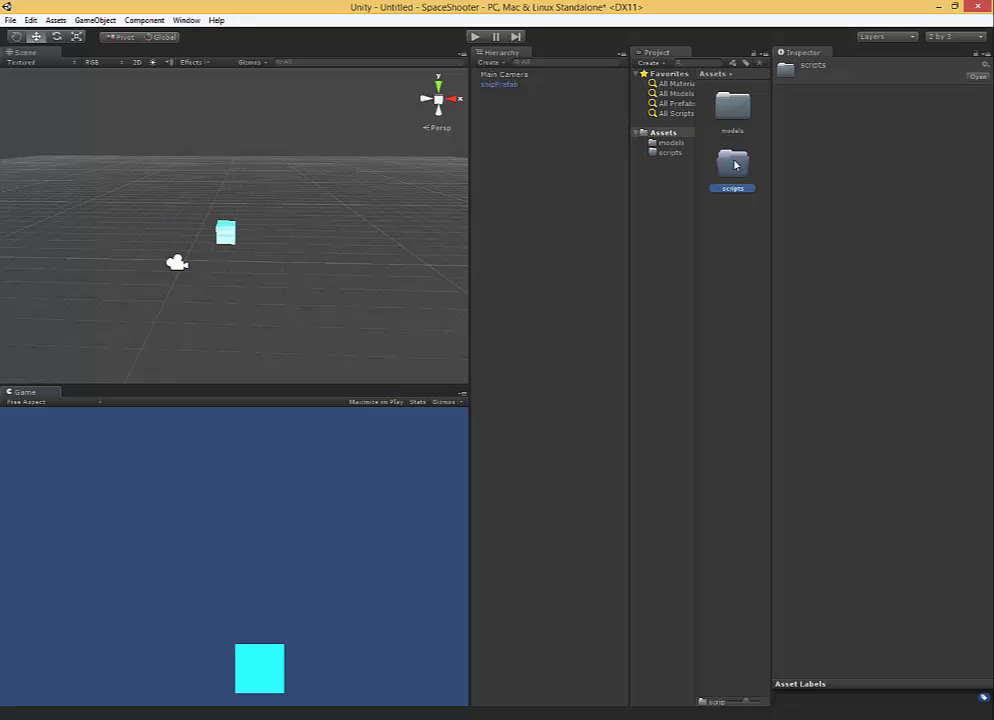
# Create a C# script named Ship inside the scripts folder.
pyautogui.doubleClick(735, 165)
pyautogui.rightClick(734, 138)
pyautogui.moveTo(763, 135)
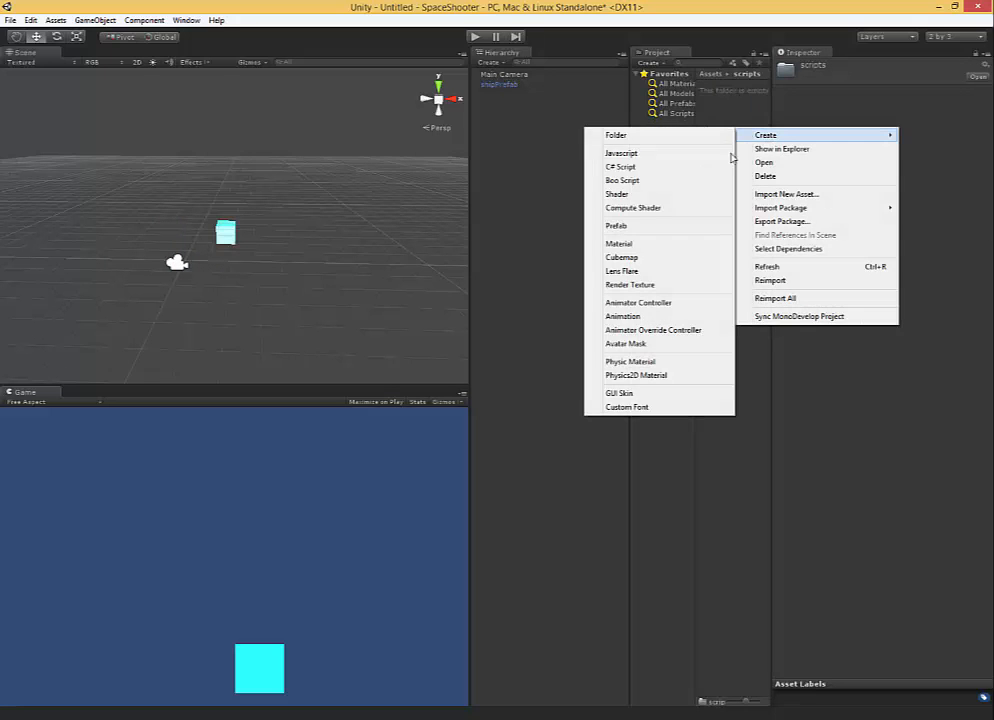
pyautogui.click(686, 167)
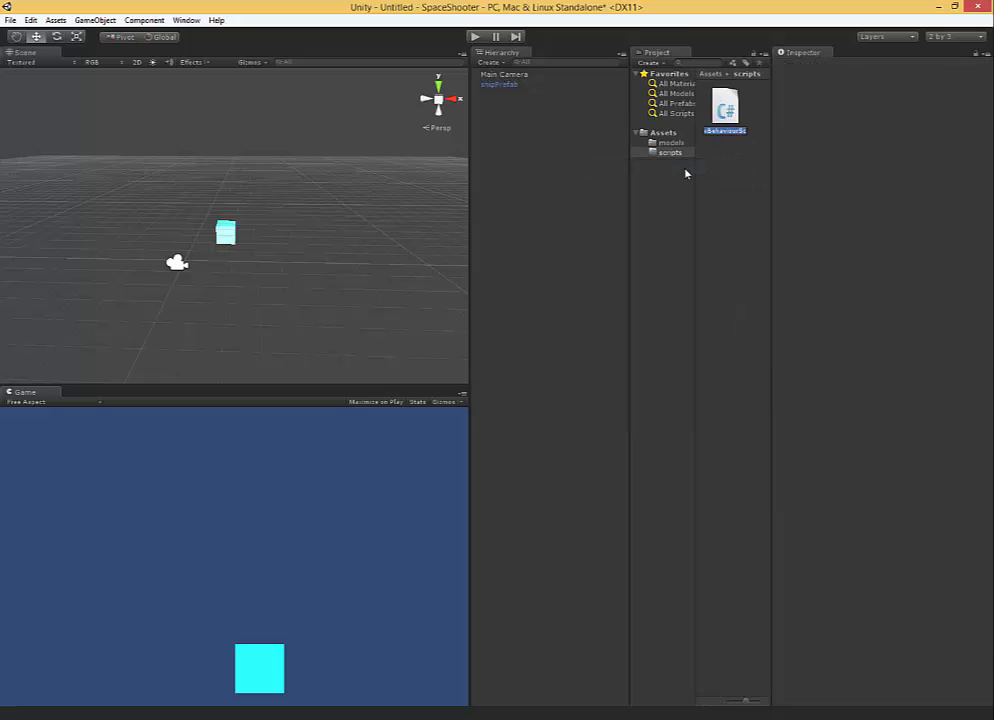
pyautogui.write('ShipMovement')
pyautogui.press('BackSpace')
pyautogui.press('BackSpace')
pyautogui.press('BackSpace')
pyautogui.press('BackSpace')
pyautogui.press('BackSpace')
pyautogui.press('BackSpace')
pyautogui.press('BackSpace')
pyautogui.press('BackSpace')
pyautogui.press('Return')
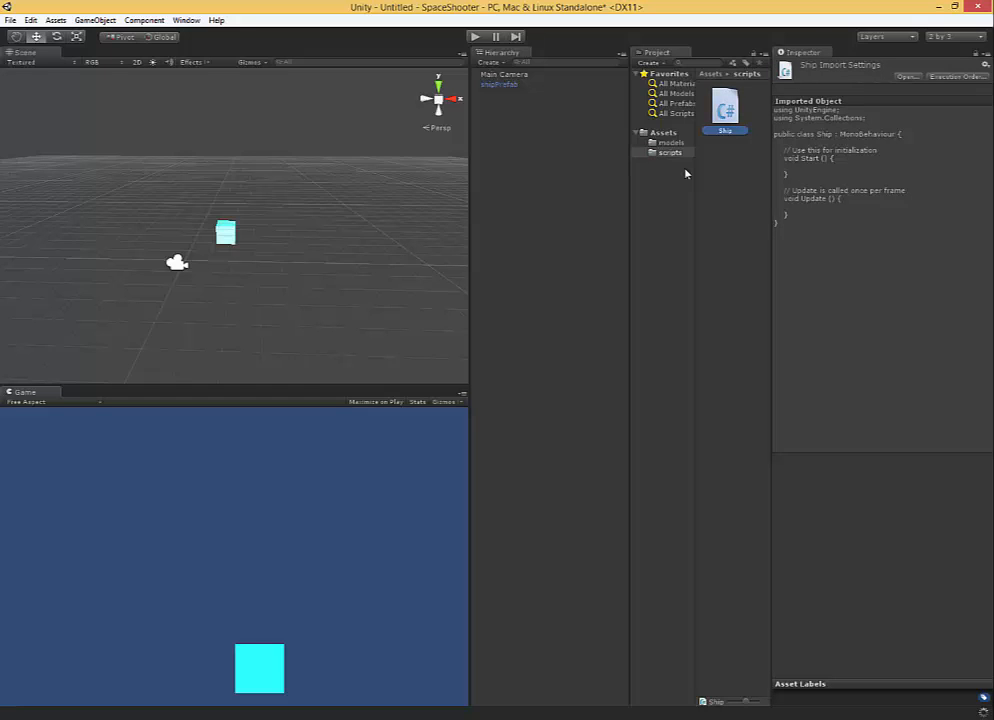
# Attach the Ship script as a component to the shipPrefab instance in the scene.
pyautogui.click(497, 86)
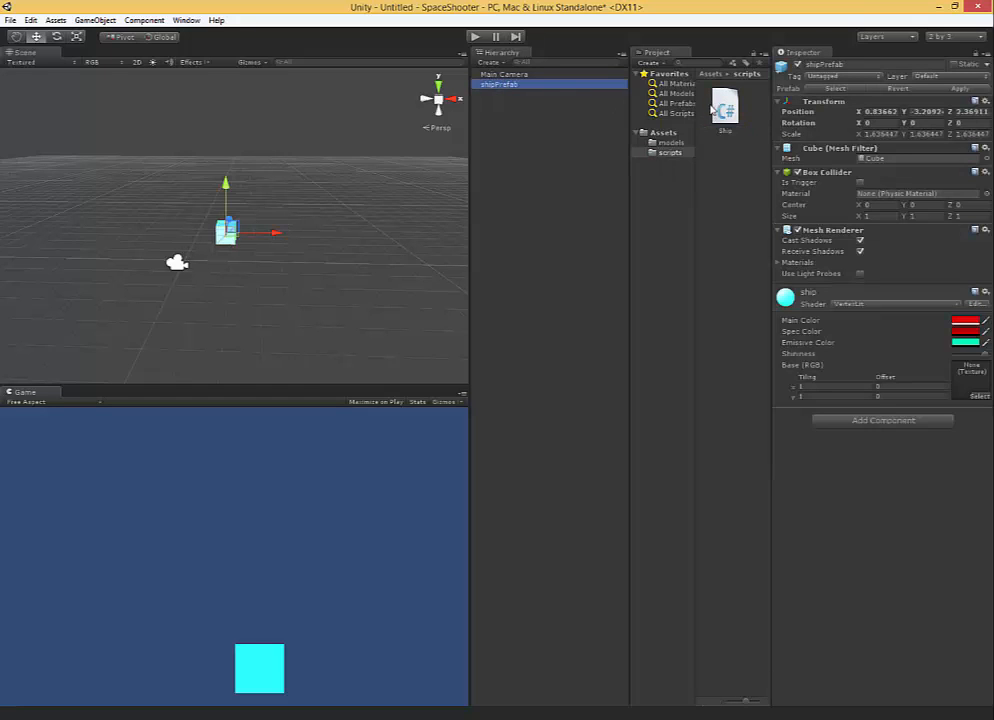
pyautogui.moveTo(725, 110); pyautogui.dragTo(930, 502)
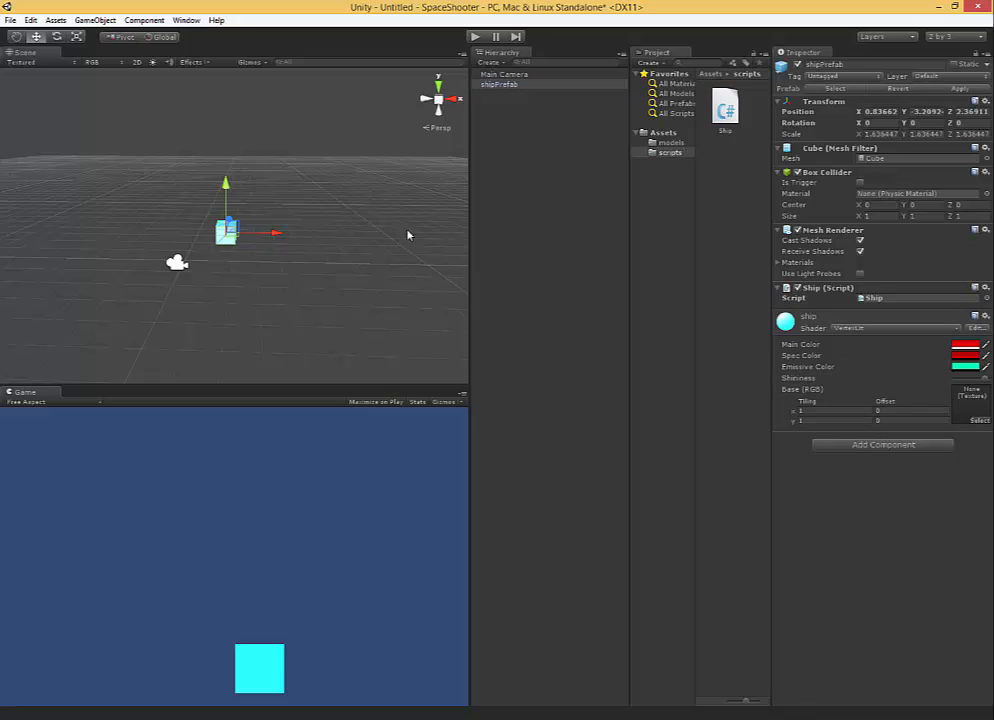
pyautogui.keyDown('alt'); pyautogui.moveTo(240, 194); pyautogui.dragTo(278, 230); pyautogui.keyUp('alt')
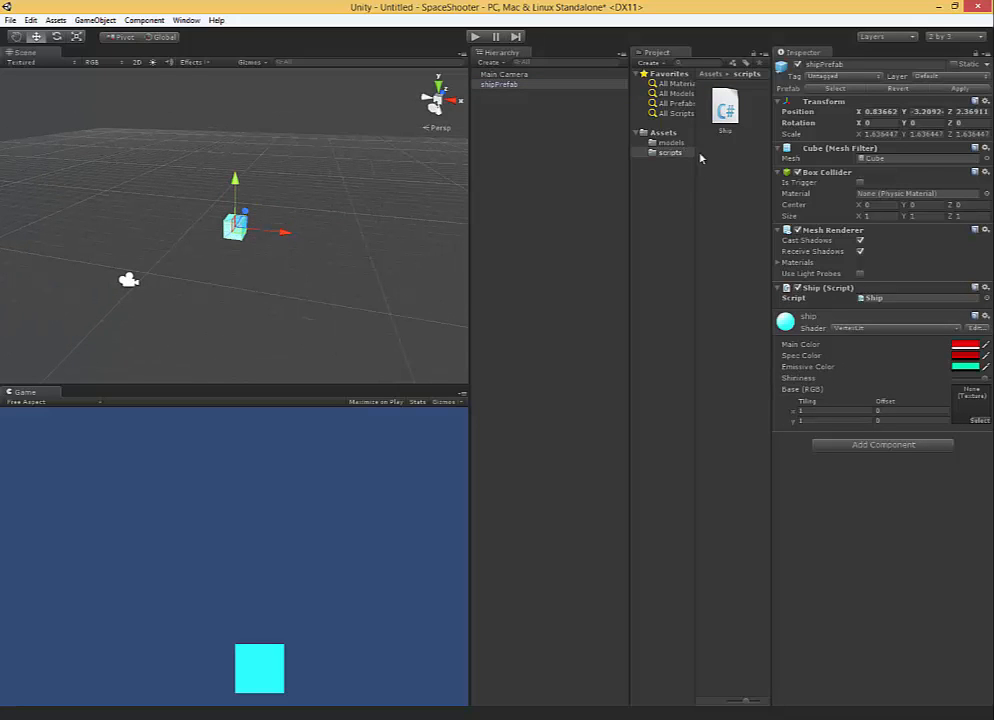
# Open the Ship script in MonoDevelop, then reposition and enlarge the editor window over the scene.
pyautogui.click(722, 112)
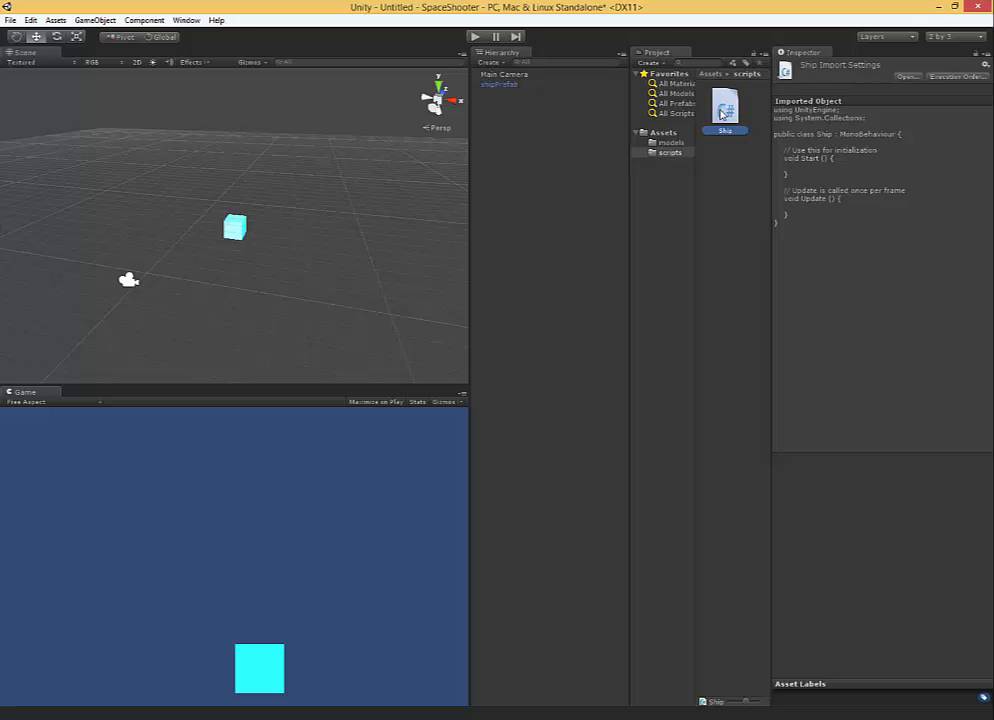
pyautogui.moveTo(722, 113); pyautogui.dragTo(731, 113)
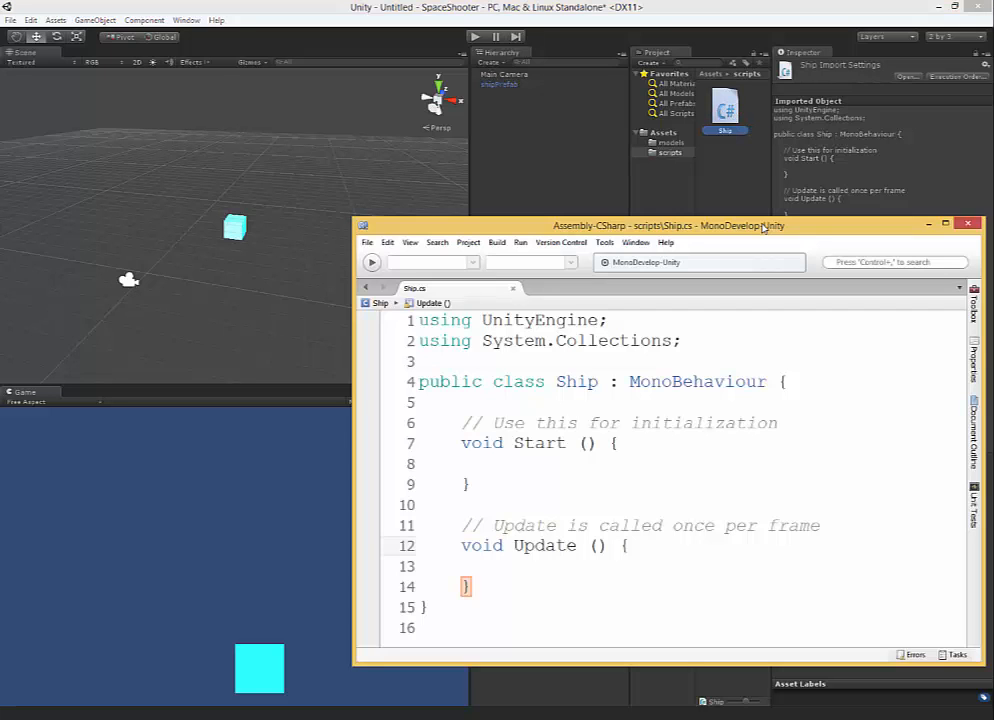
pyautogui.moveTo(516, 226); pyautogui.dragTo(447, 163)
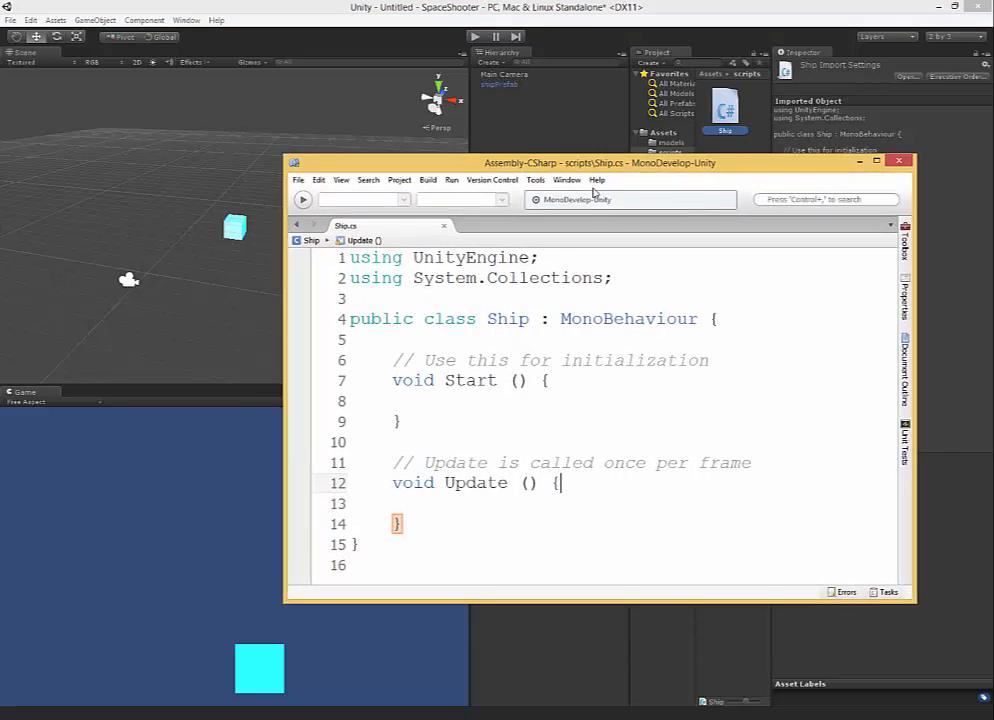
pyautogui.moveTo(909, 598); pyautogui.dragTo(938, 667)
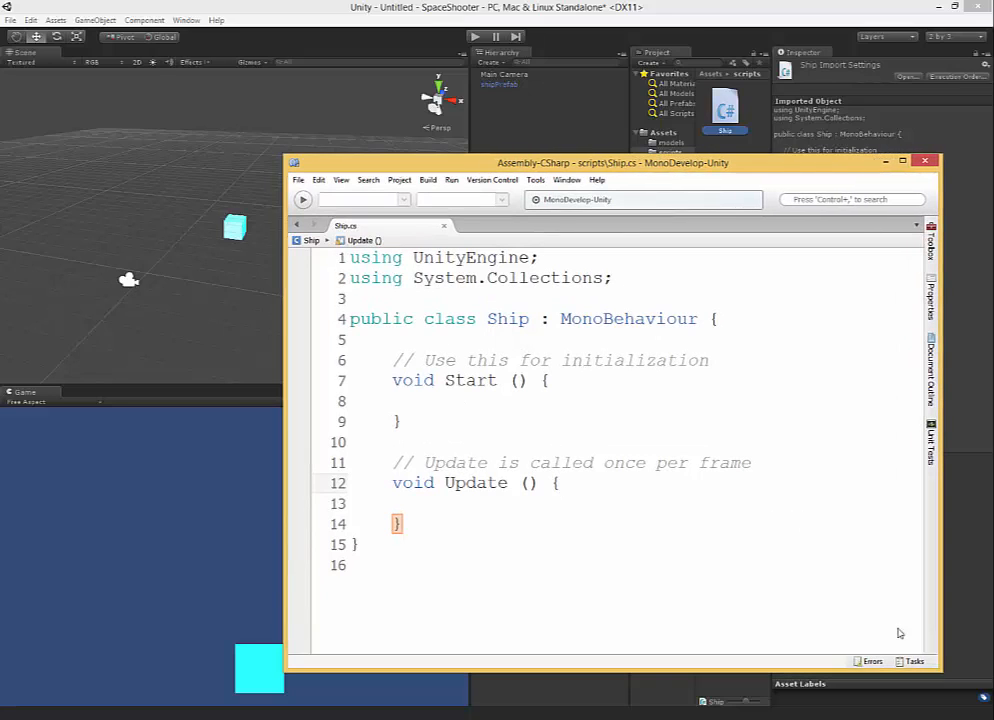
# Examine the Start and Update methods in the Ship.cs script template.
pyautogui.moveTo(422, 440); pyautogui.dragTo(389, 393)
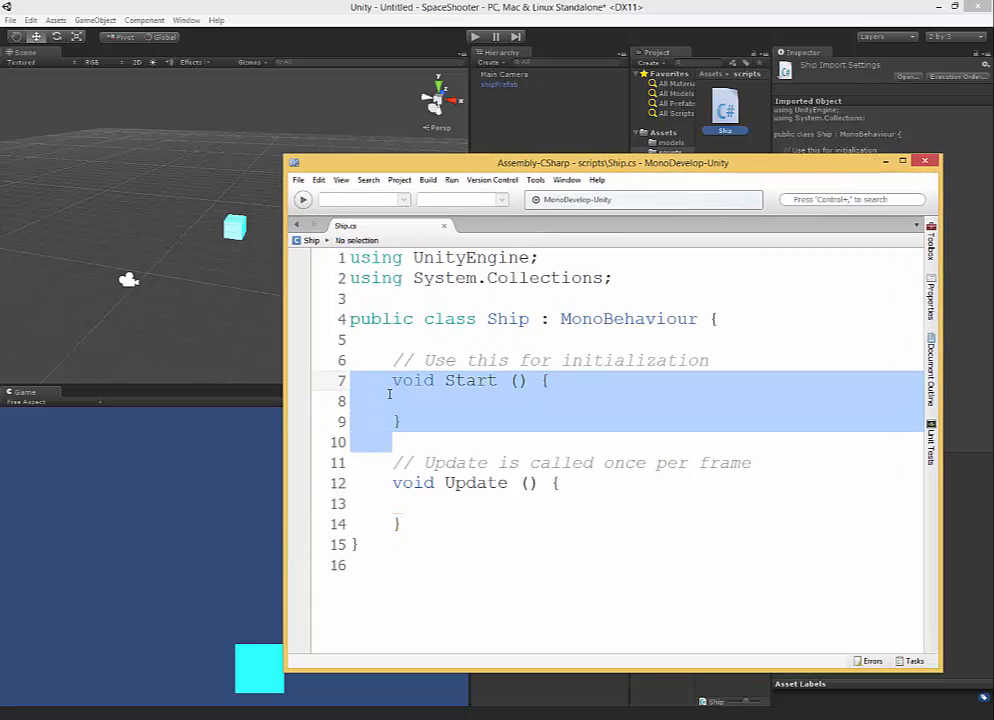
pyautogui.click(443, 381)
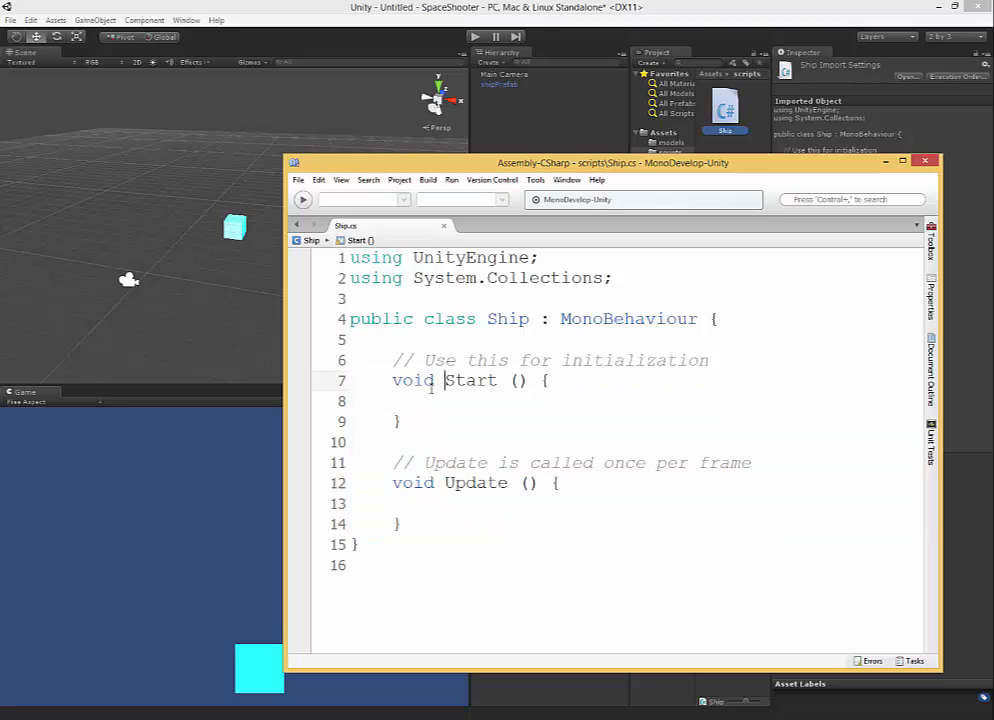
pyautogui.click(410, 400)
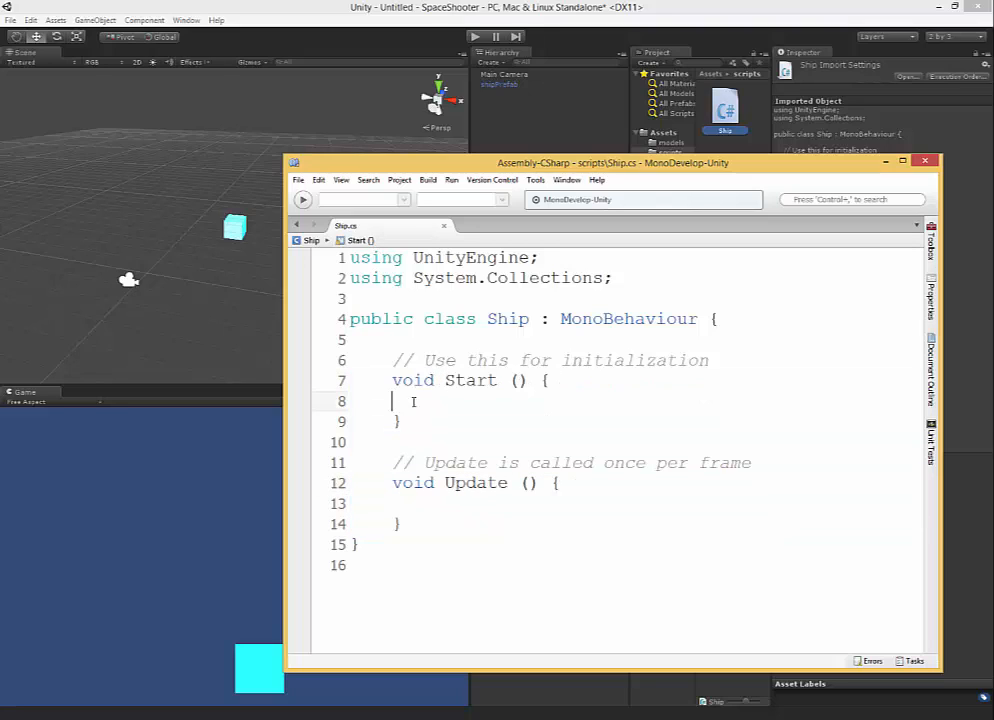
pyautogui.click(567, 380)
pyautogui.click(556, 401)
pyautogui.click(468, 422)
pyautogui.click(465, 402)
pyautogui.click(426, 505)
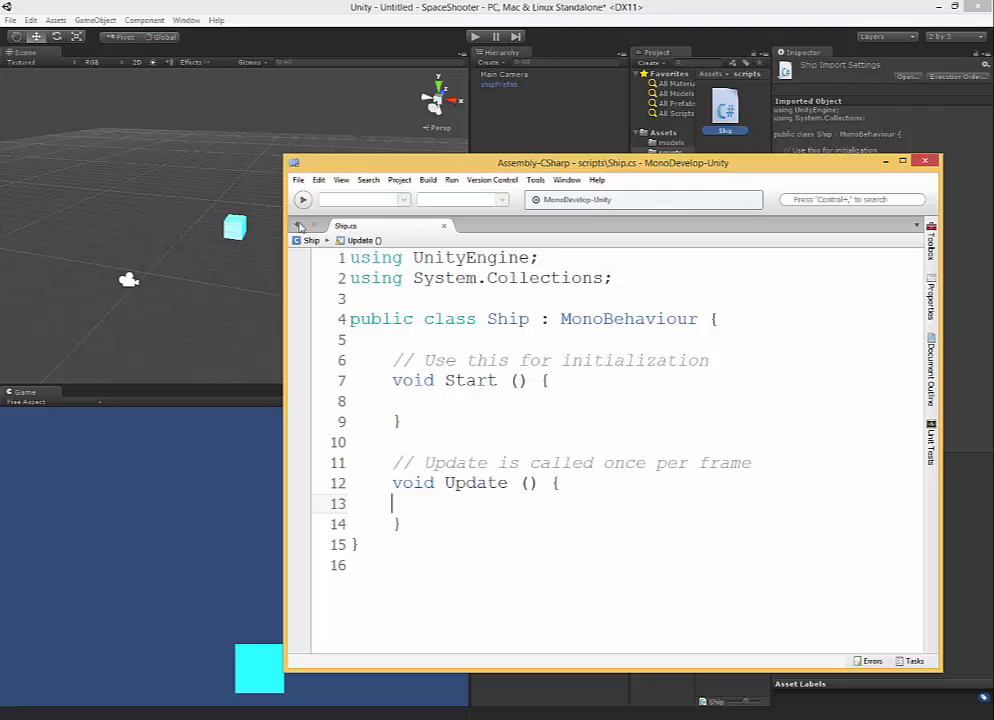
# Shift the shipPrefab instance along the X axis to an X position of 0.94.
pyautogui.moveTo(557, 160); pyautogui.dragTo(477, 113)
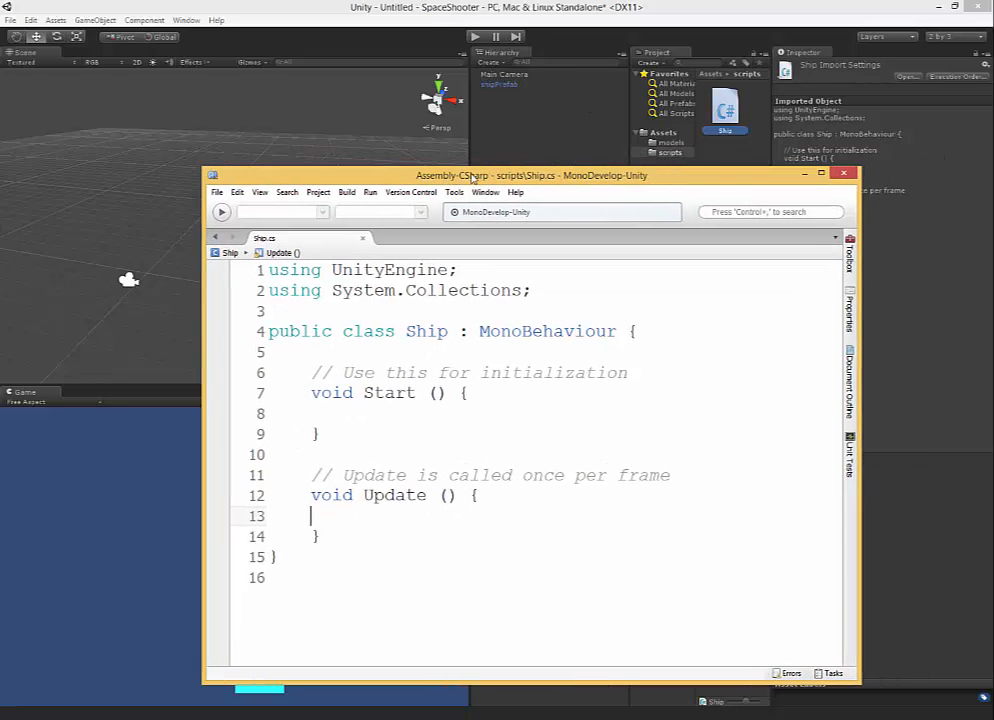
pyautogui.click(505, 84)
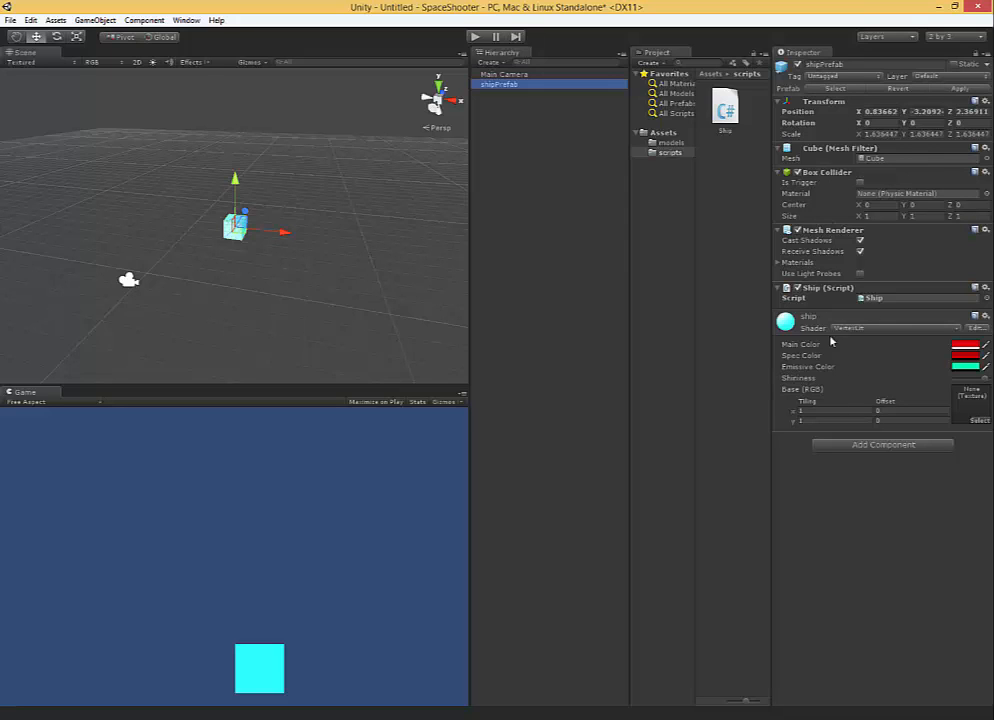
pyautogui.keyDown('alt'); pyautogui.moveTo(215, 252); pyautogui.dragTo(300, 255); pyautogui.keyUp('alt')
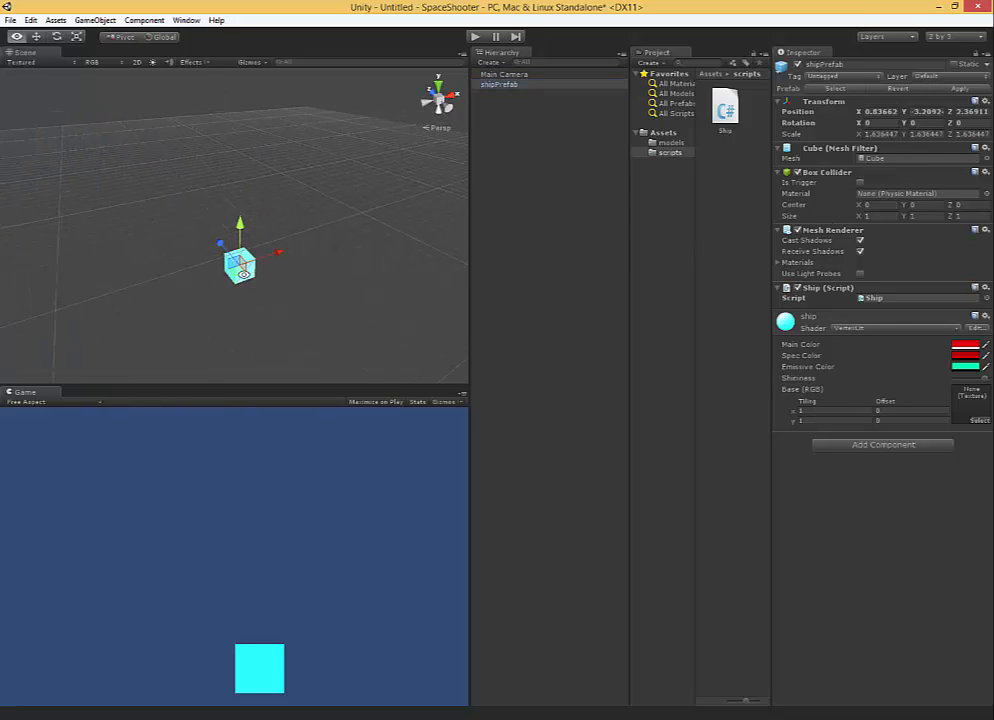
pyautogui.click(862, 112)
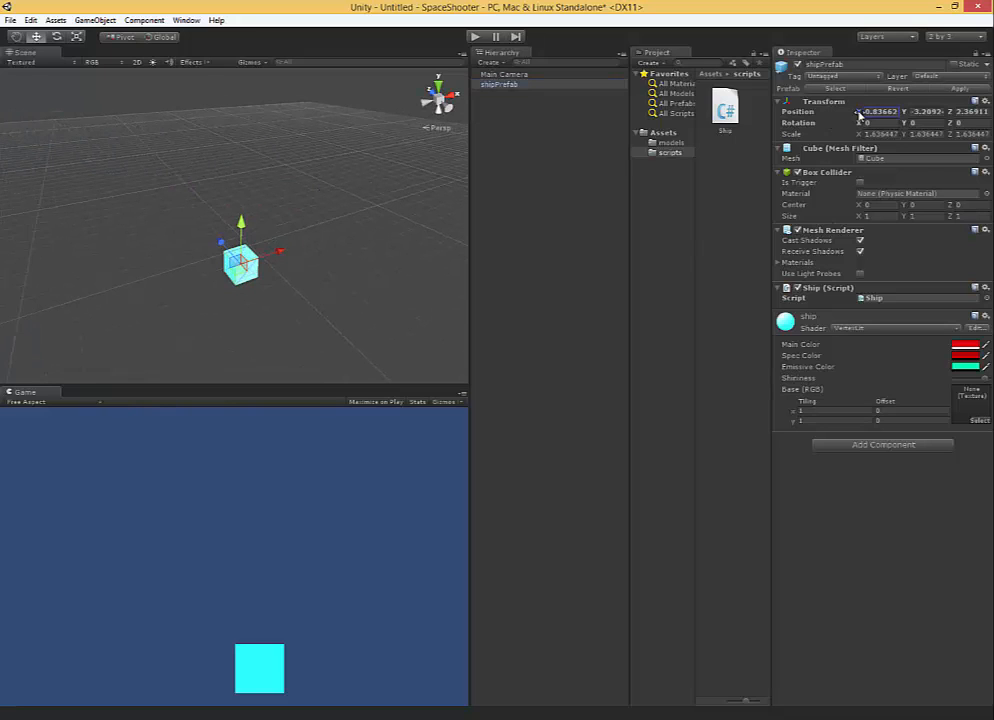
pyautogui.moveTo(859, 115)
pyautogui.mouseDown()
pyautogui.moveTo(785, 114)
pyautogui.moveTo(881, 122)
pyautogui.moveTo(746, 124)
pyautogui.moveTo(945, 126)
pyautogui.moveTo(834, 126)
pyautogui.moveTo(922, 134)
pyautogui.moveTo(848, 125)
pyautogui.mouseUp()
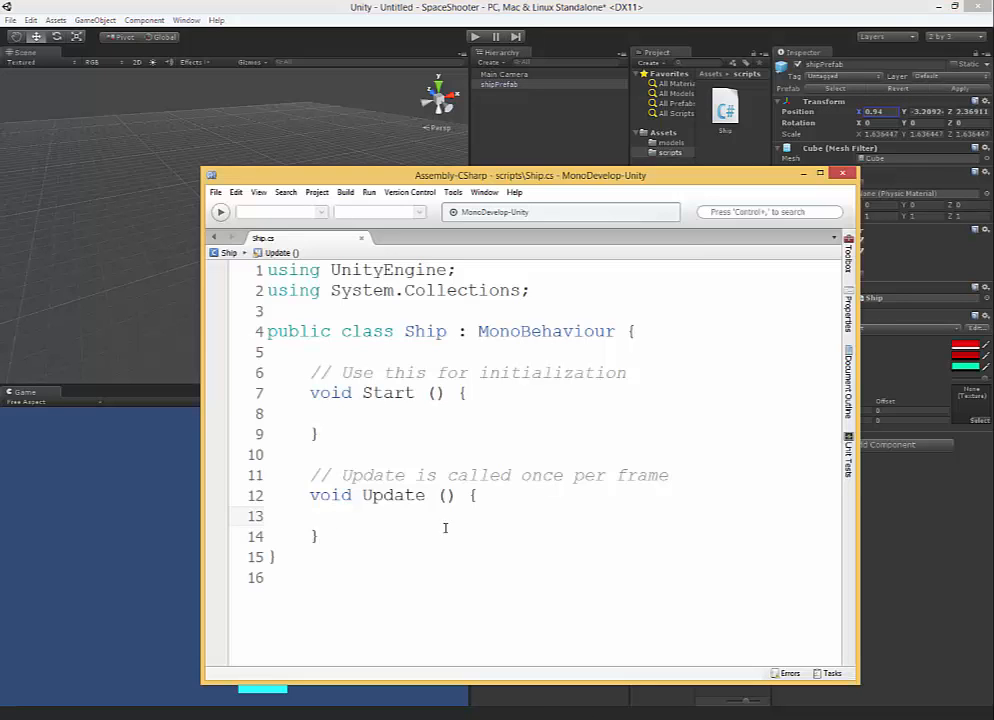
# Add an empty transform.Translate (); call inside the Update method of the Ship script.
pyautogui.write('transform')
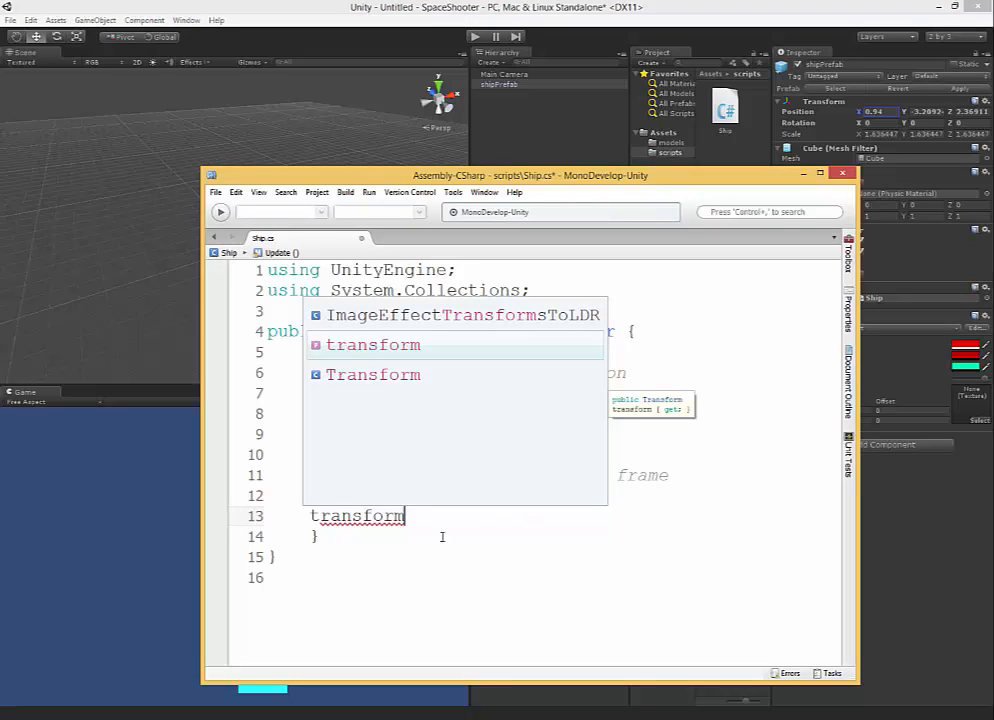
pyautogui.doubleClick(390, 352)
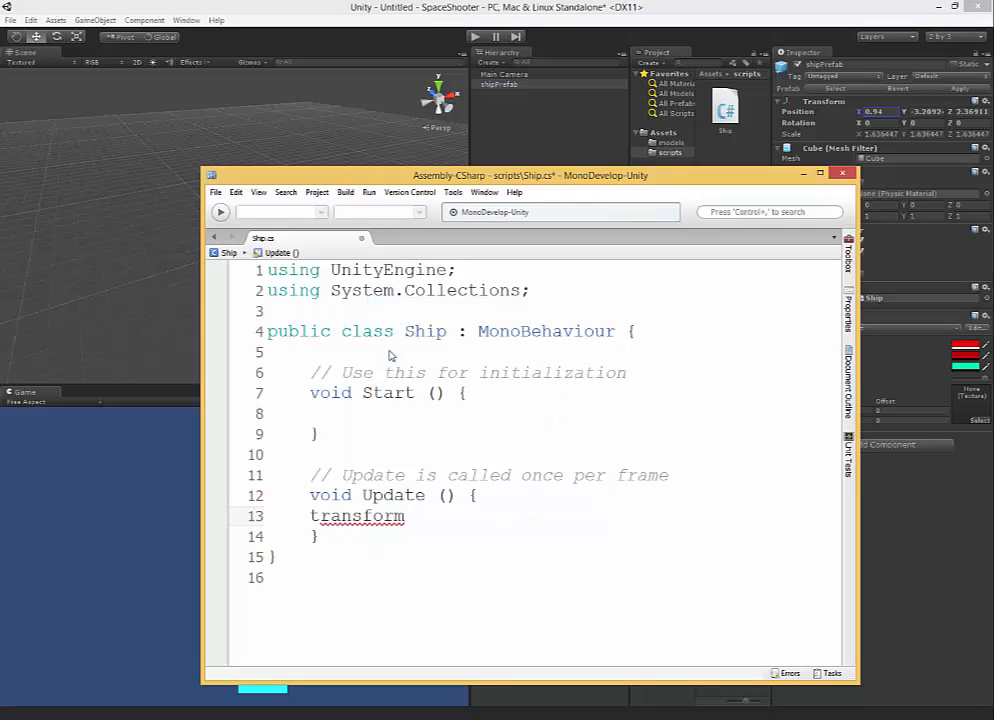
pyautogui.write('.')
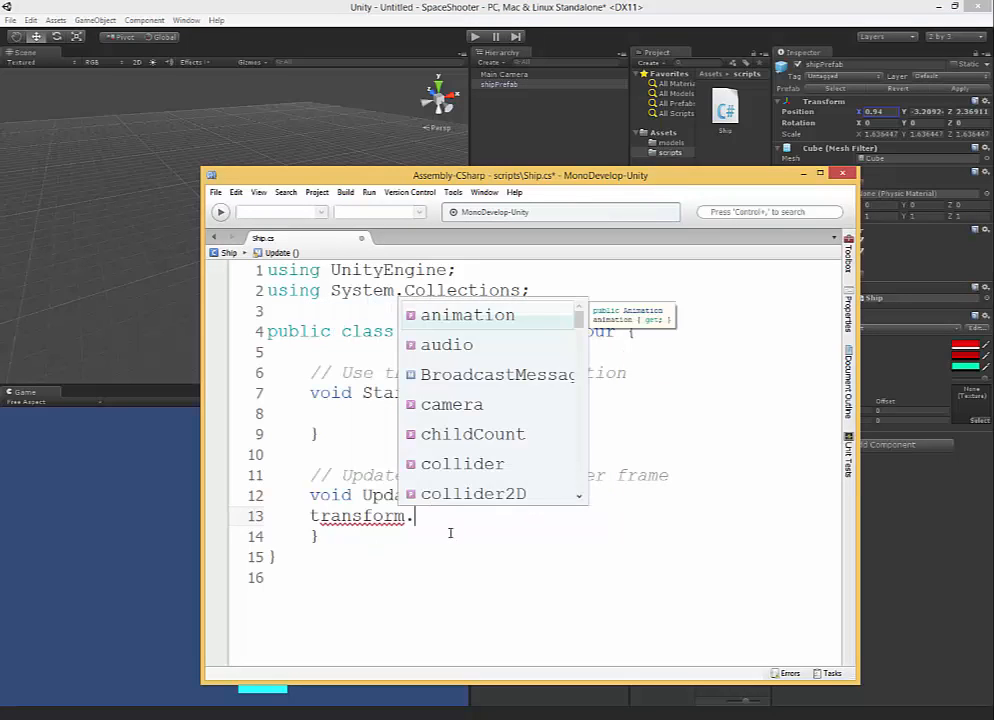
pyautogui.moveTo(581, 317); pyautogui.dragTo(643, 412)
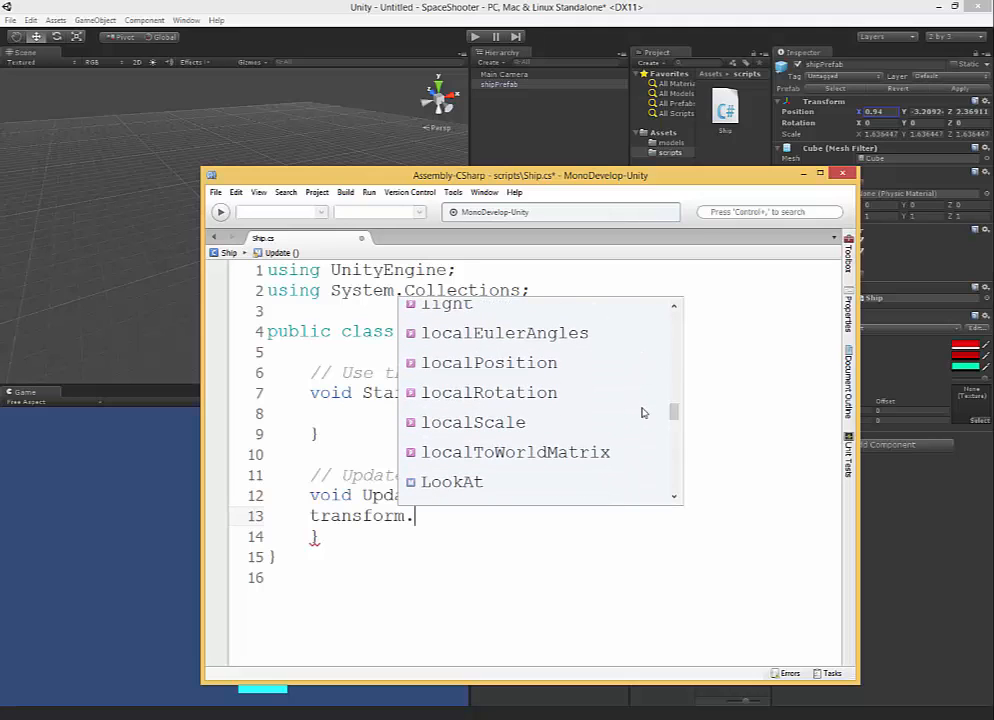
pyautogui.write('Tr')
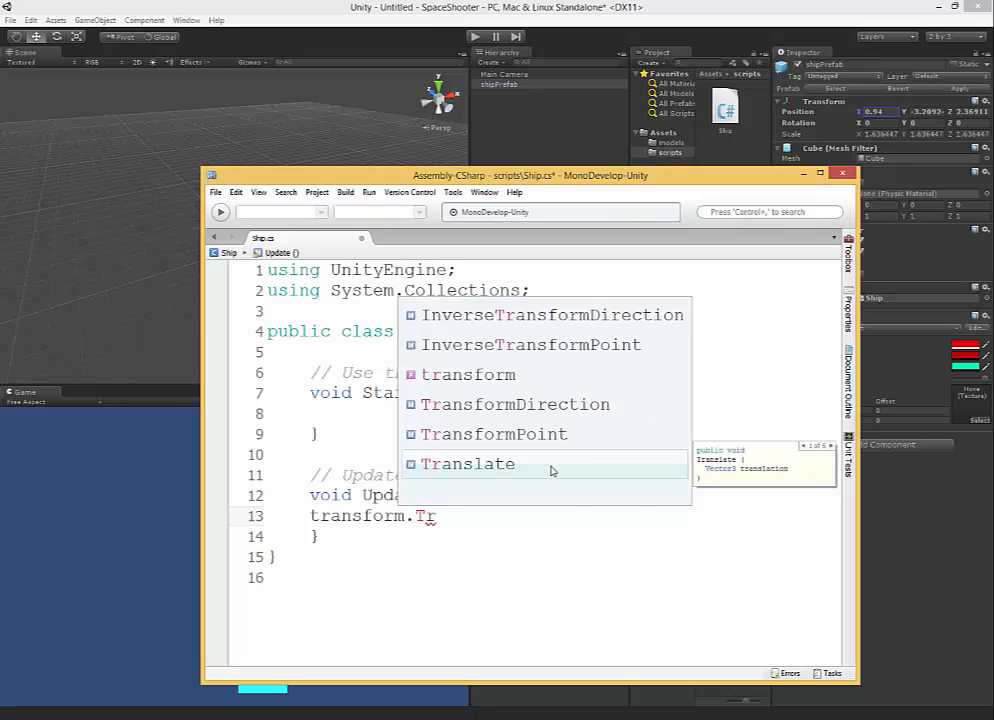
pyautogui.doubleClick(551, 464)
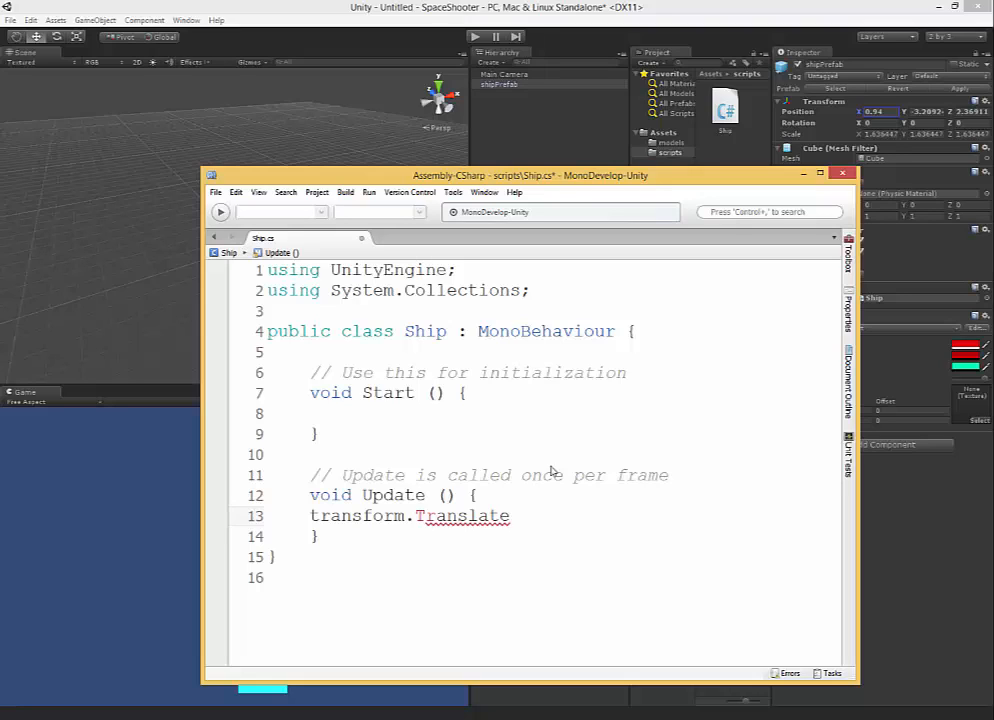
pyautogui.write('();')
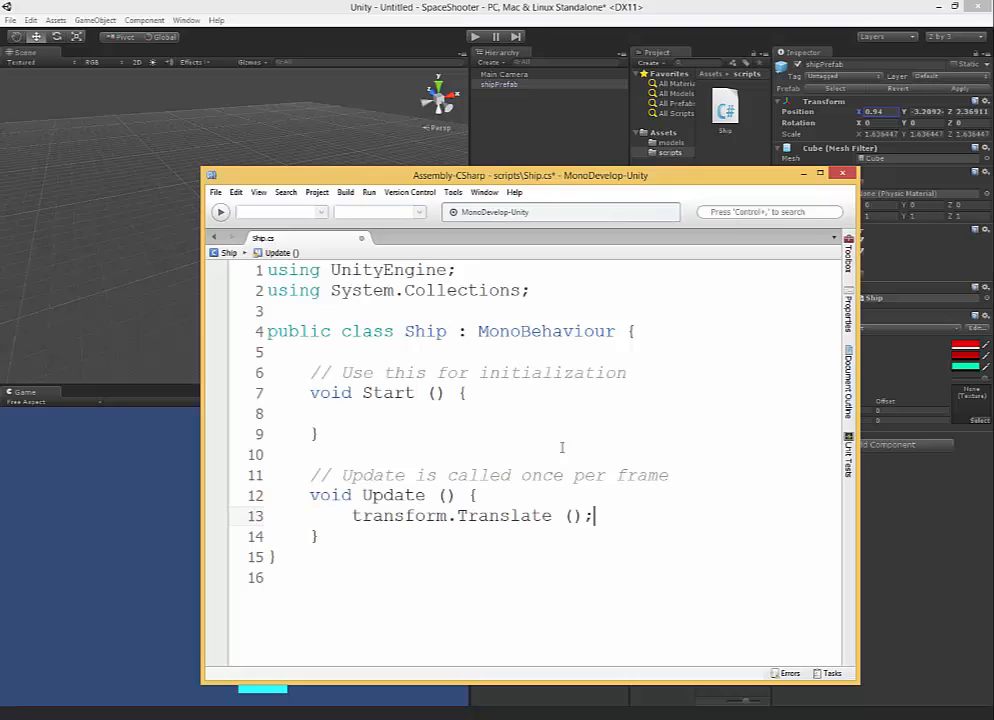
# Look up the word Translate from the Update method in the Unity API Reference.
pyautogui.click(574, 513)
pyautogui.click(502, 517)
pyautogui.click(573, 515)
pyautogui.moveTo(550, 515); pyautogui.dragTo(457, 515)
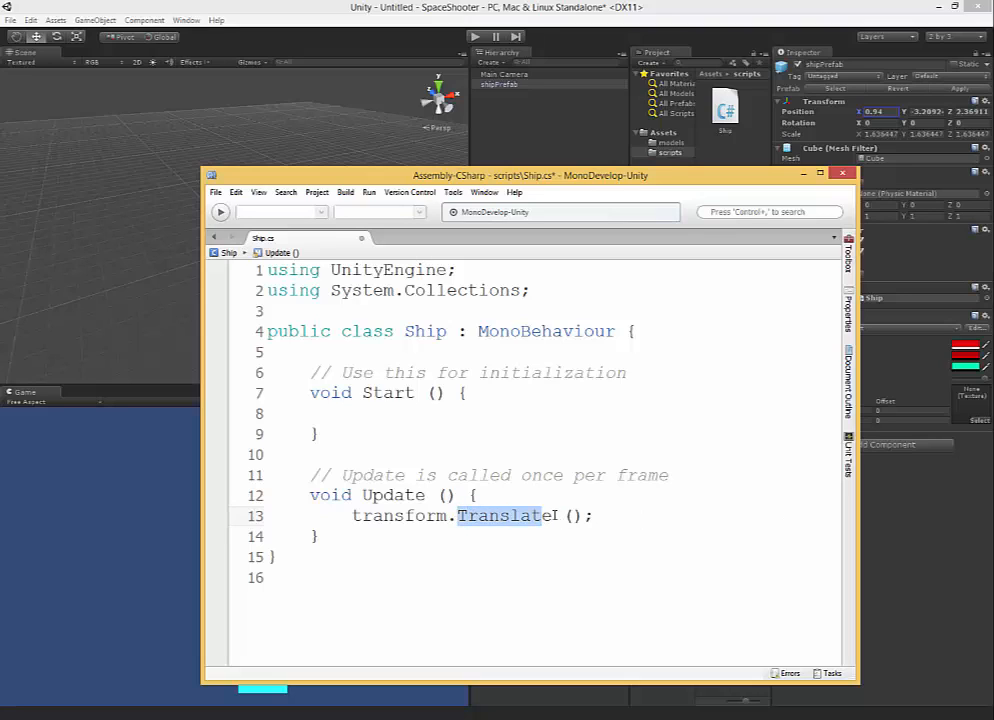
pyautogui.moveTo(552, 515); pyautogui.dragTo(460, 515)
pyautogui.click(500, 513)
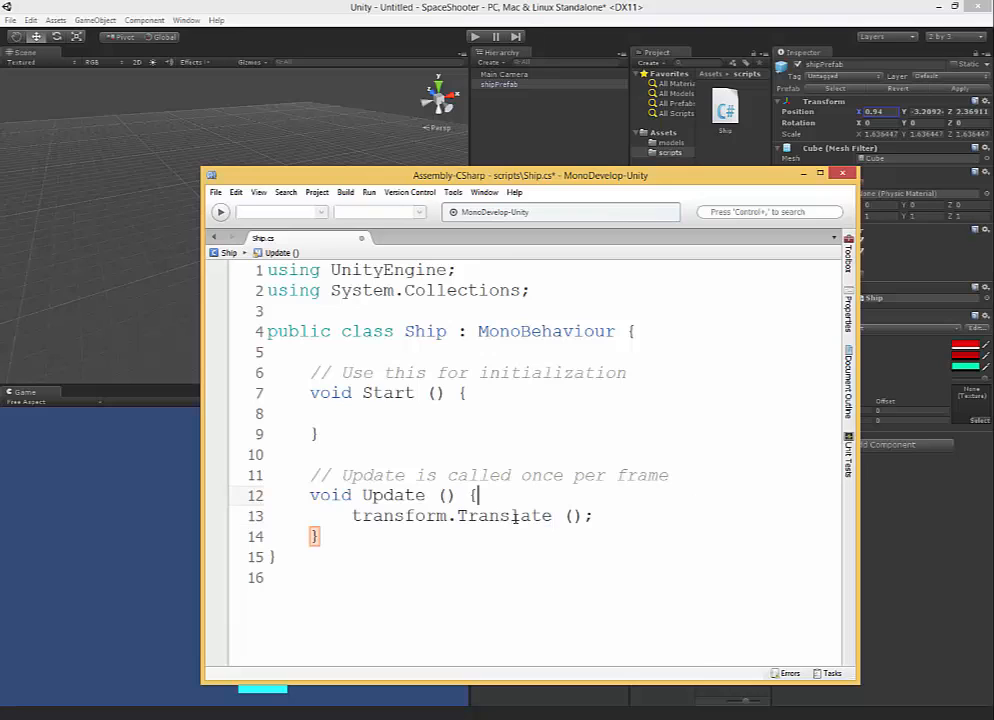
pyautogui.rightClick(498, 517)
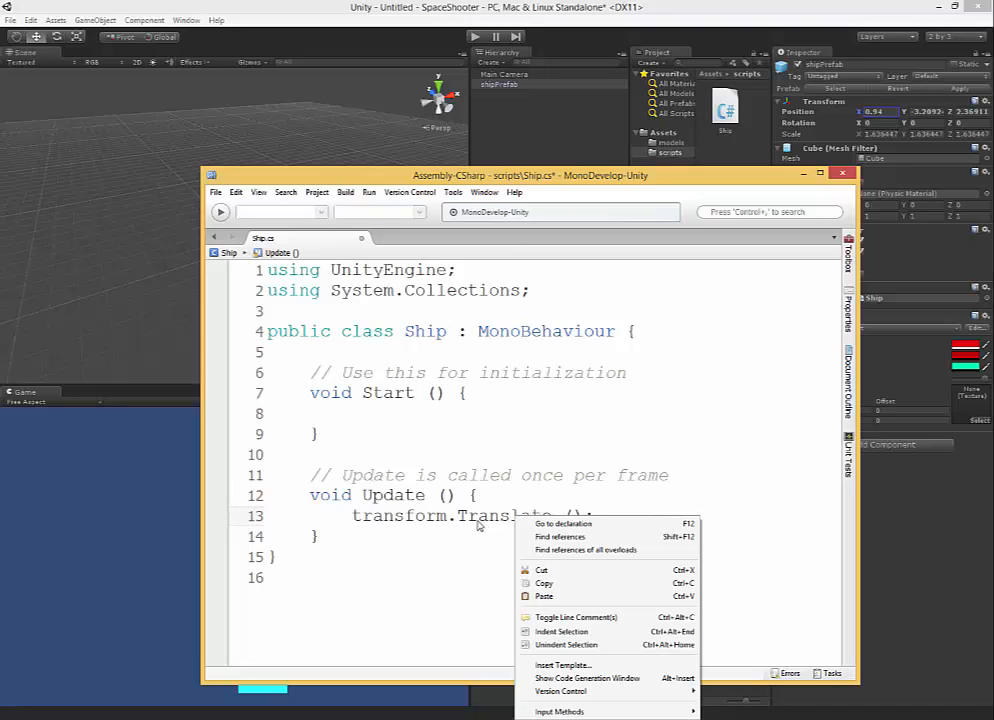
pyautogui.click(462, 515)
pyautogui.moveTo(457, 515); pyautogui.dragTo(553, 515)
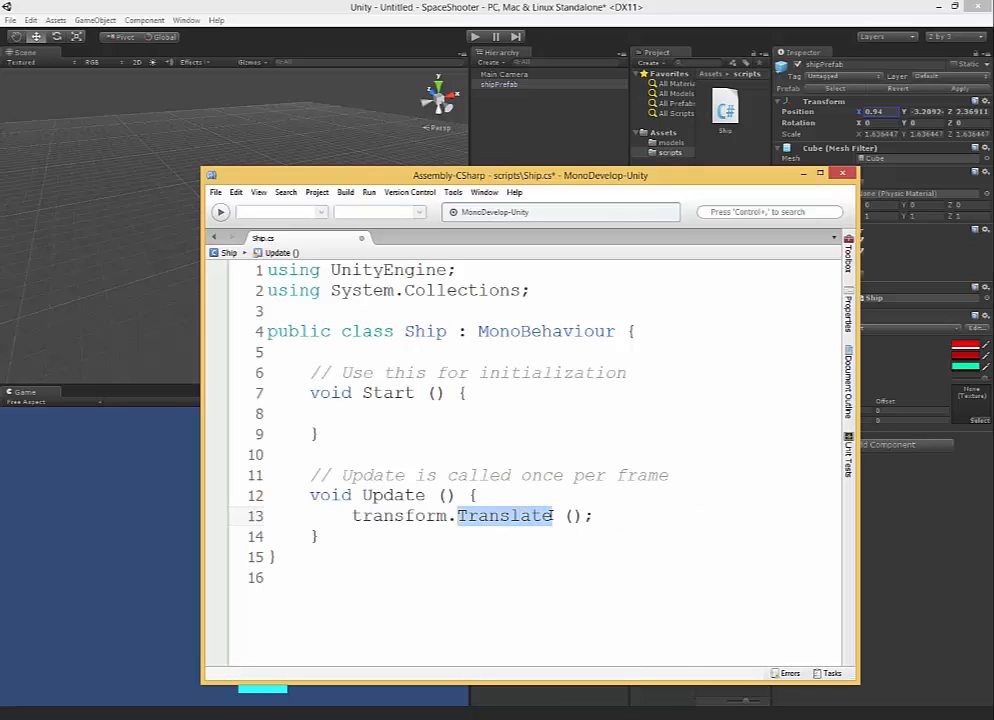
pyautogui.click(514, 192)
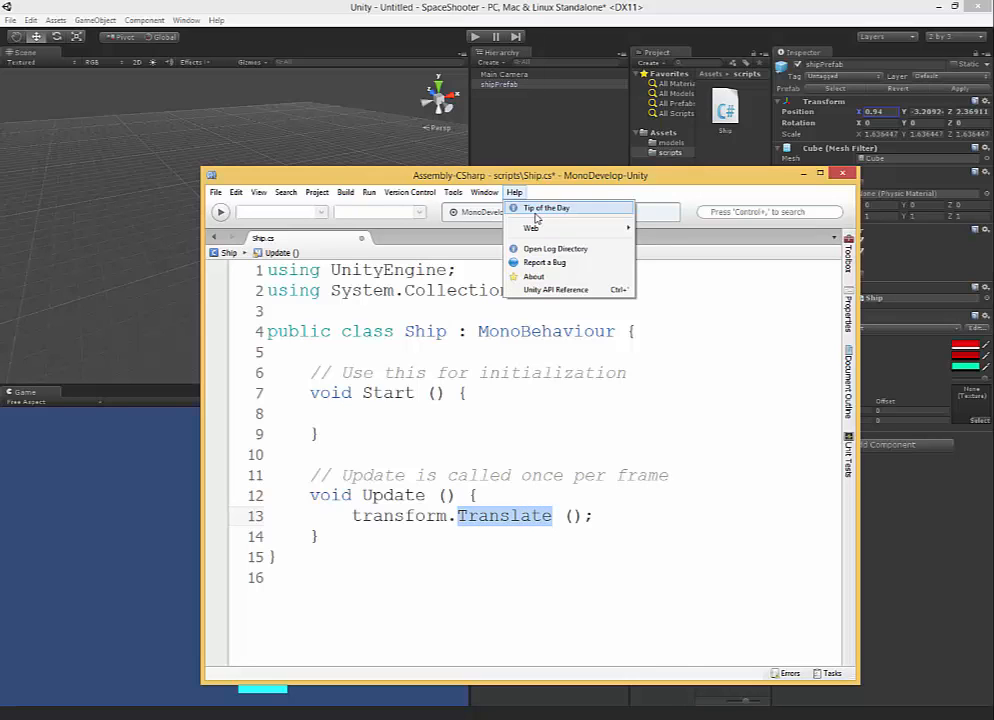
pyautogui.click(553, 290)
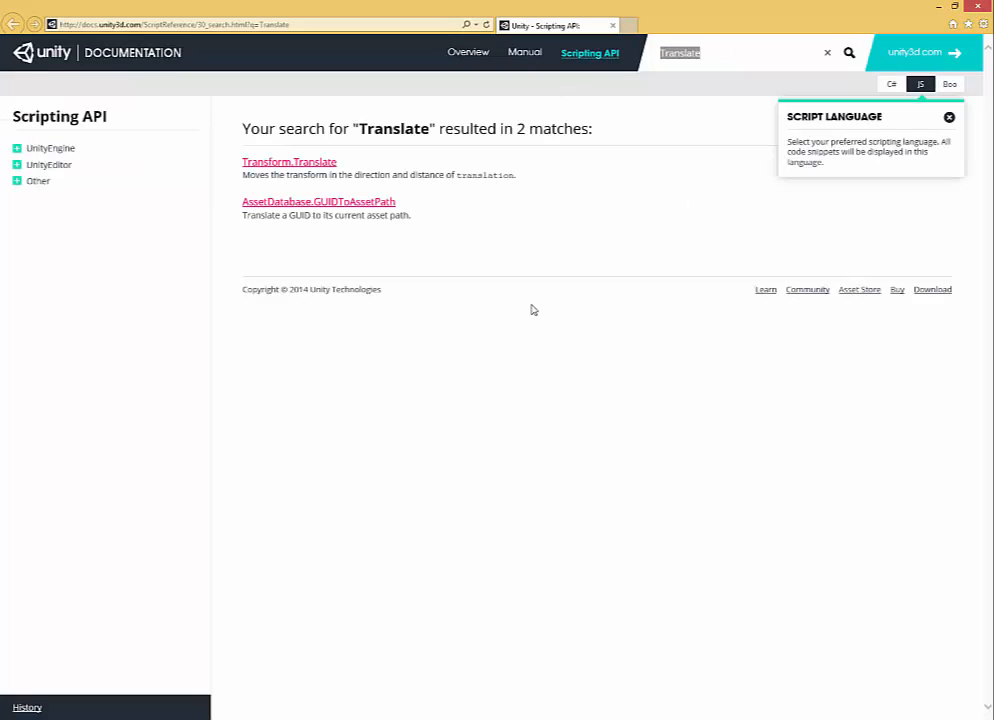
# Read the Transform.Translate documentation page, highlight "z axis" in the first example, and return to the Ship script.
pyautogui.click(288, 166)
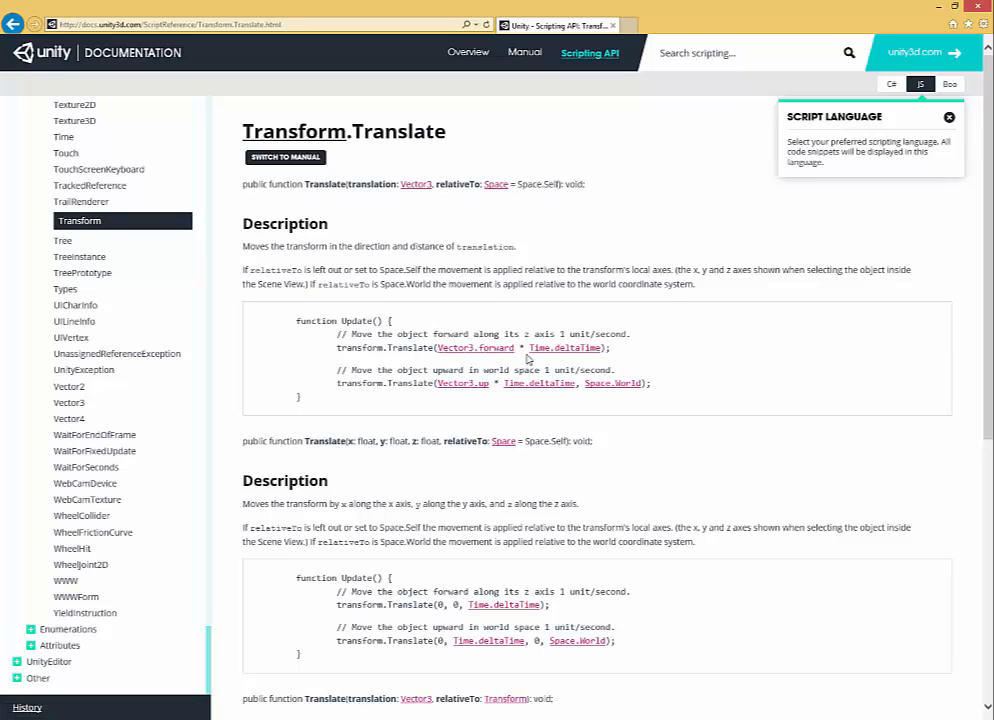
pyautogui.moveTo(524, 334); pyautogui.dragTo(557, 334)
pyautogui.click(941, 6)
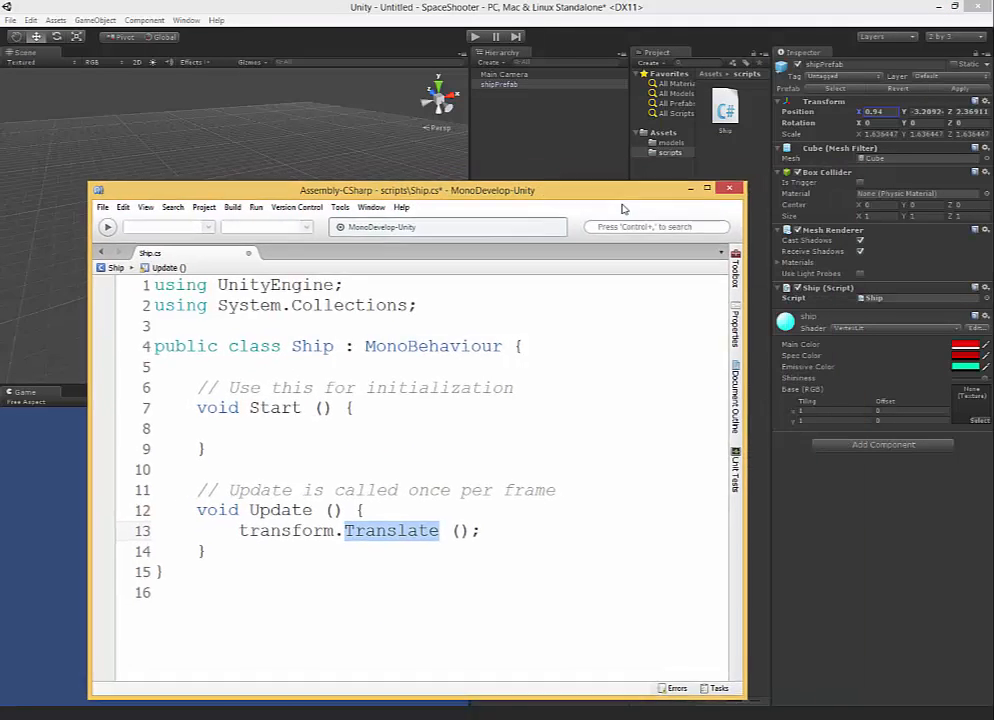
# Insert Vector3.right as the argument of the transform.Translate call.
pyautogui.moveTo(622, 206); pyautogui.dragTo(615, 210)
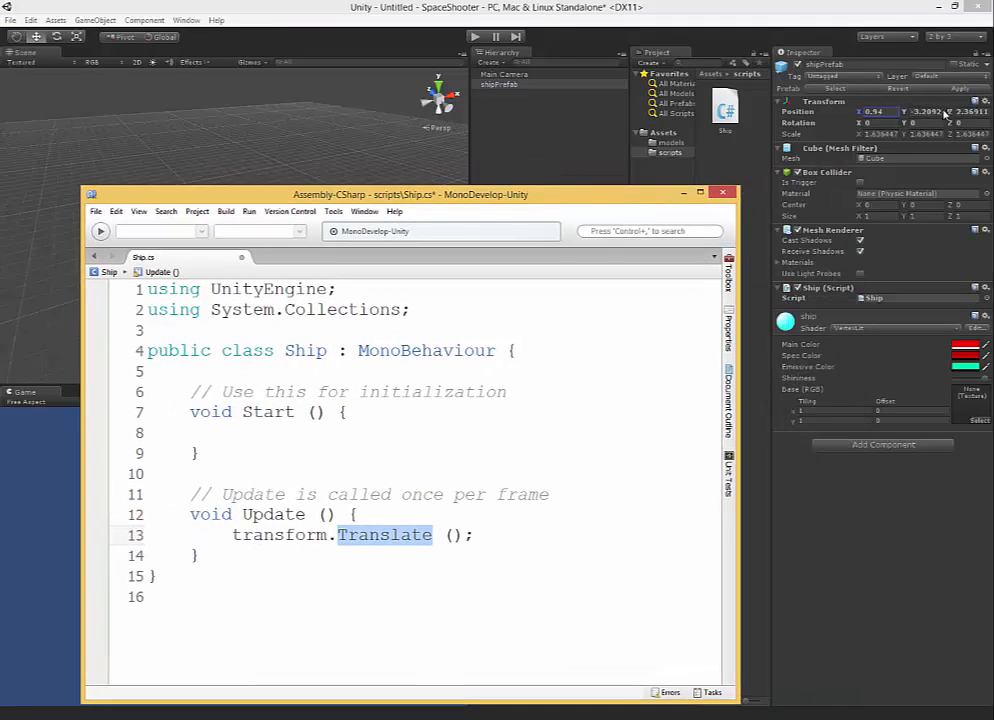
pyautogui.click(451, 535)
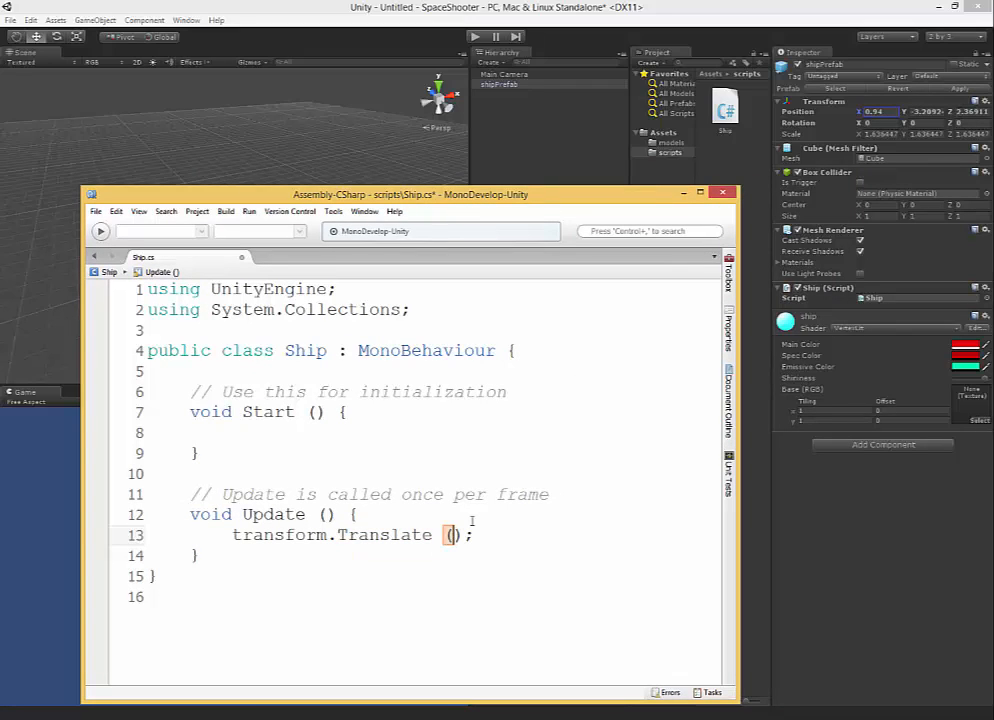
pyautogui.write('B')
pyautogui.press('BackSpace')
pyautogui.write('Vector')
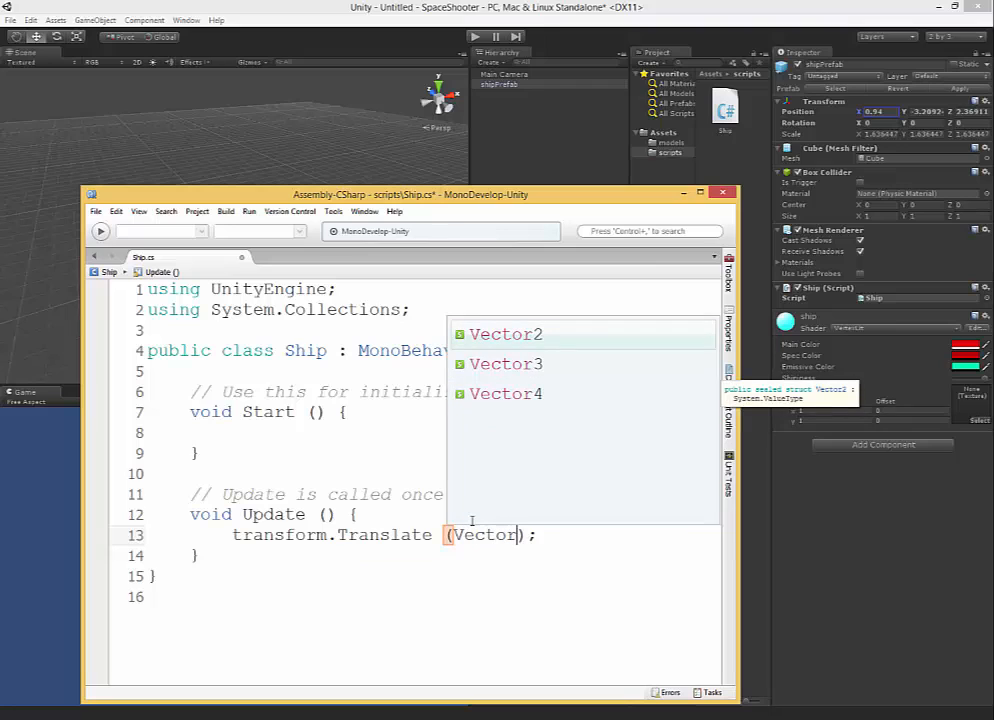
pyautogui.press('Down')
pyautogui.press('Return')
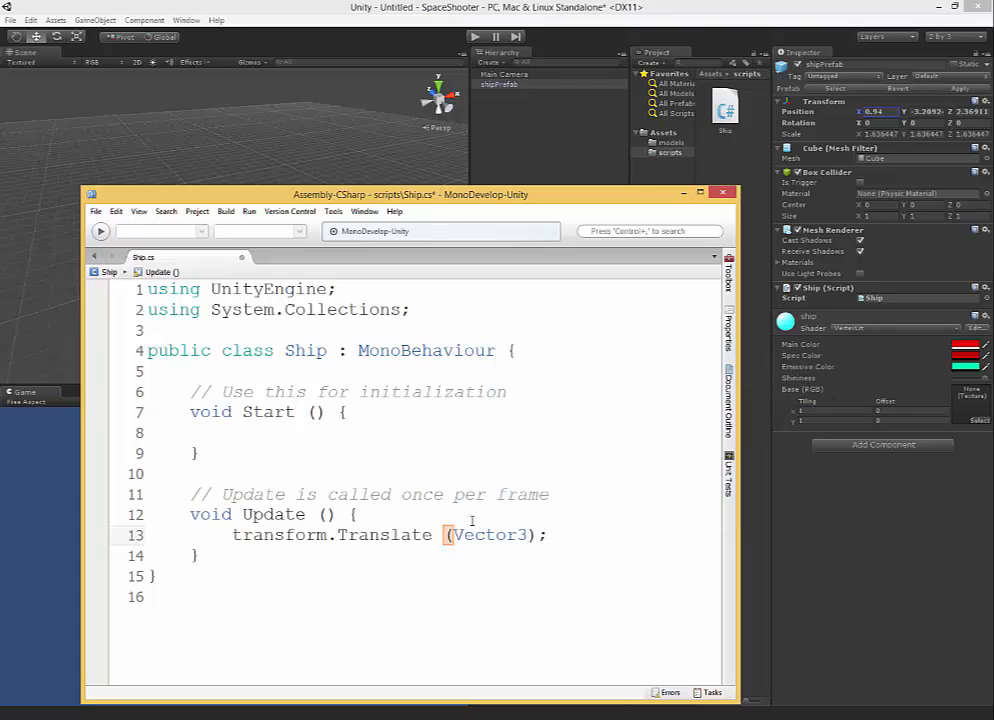
pyautogui.write('.')
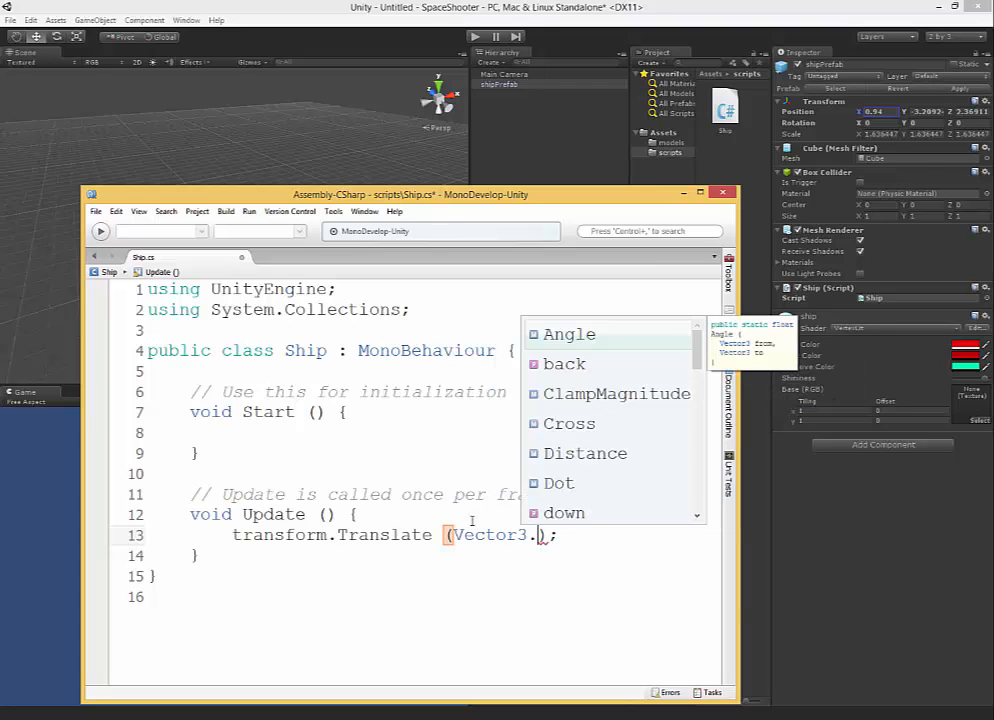
pyautogui.write('r')
pyautogui.press('Return')
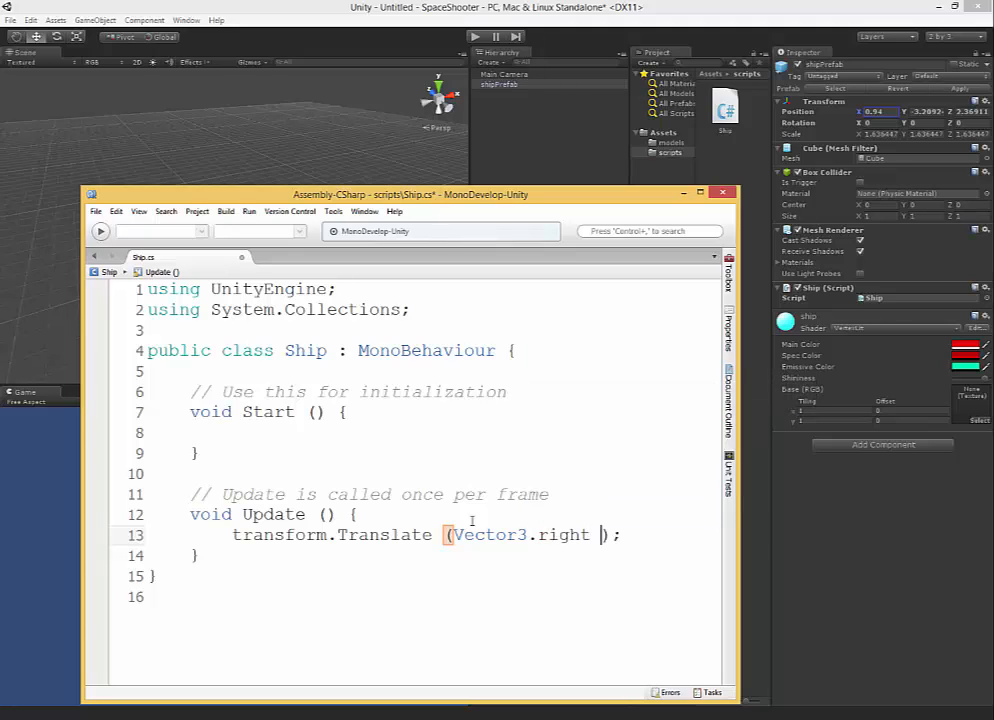
# Multiply Vector3.right by Input.GetAxis inside the transform.Translate call.
pyautogui.write('*')
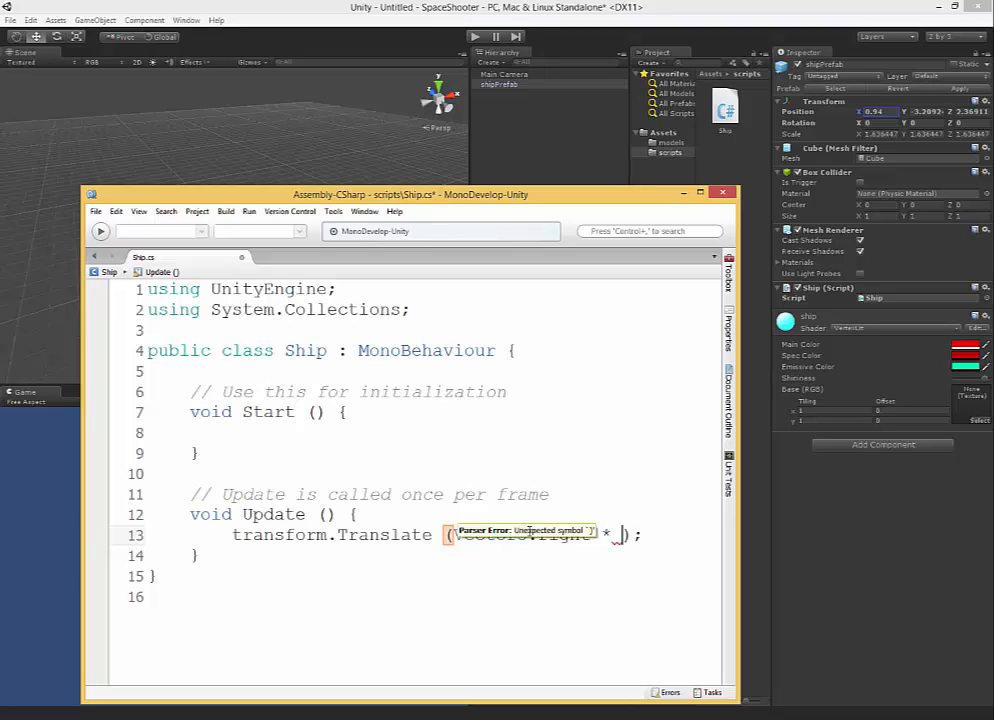
pyautogui.write(' Input')
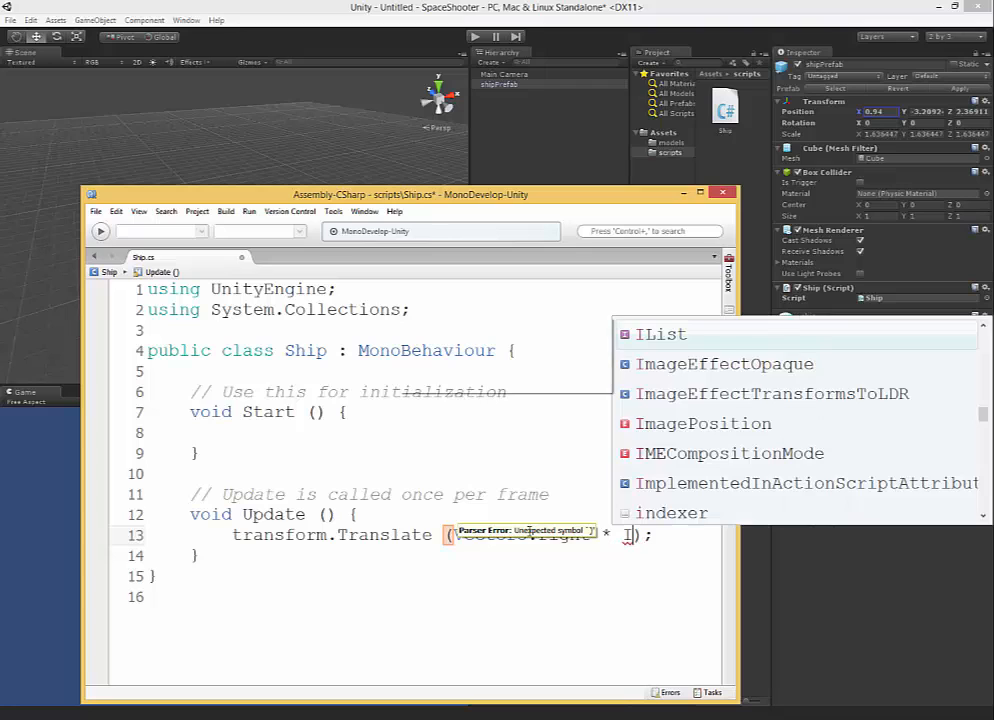
pyautogui.press('Return')
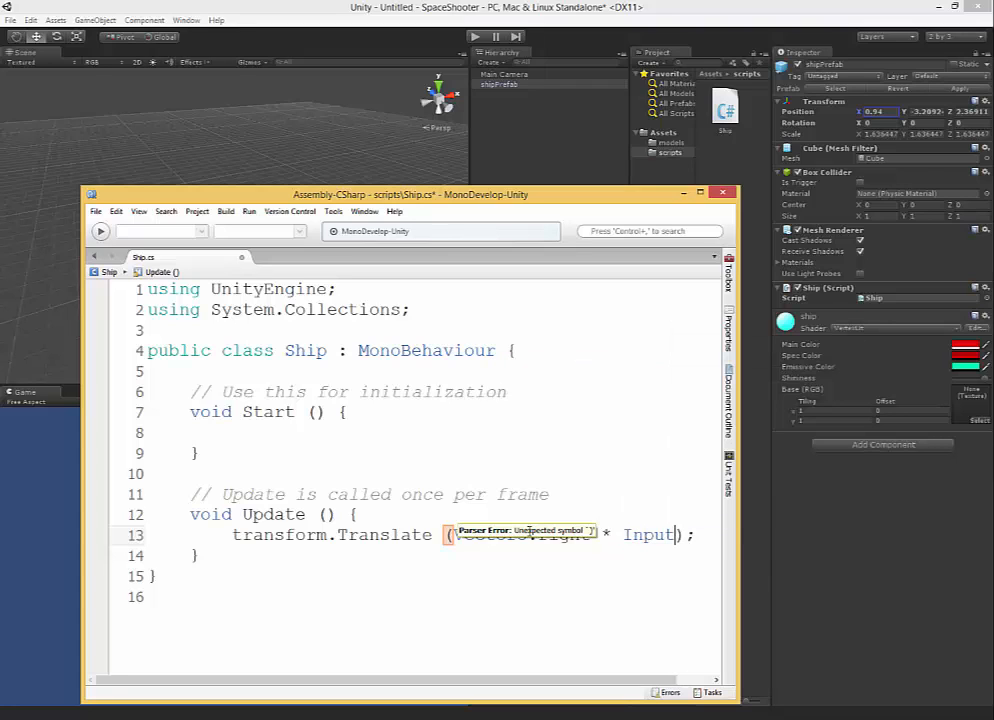
pyautogui.write('.')
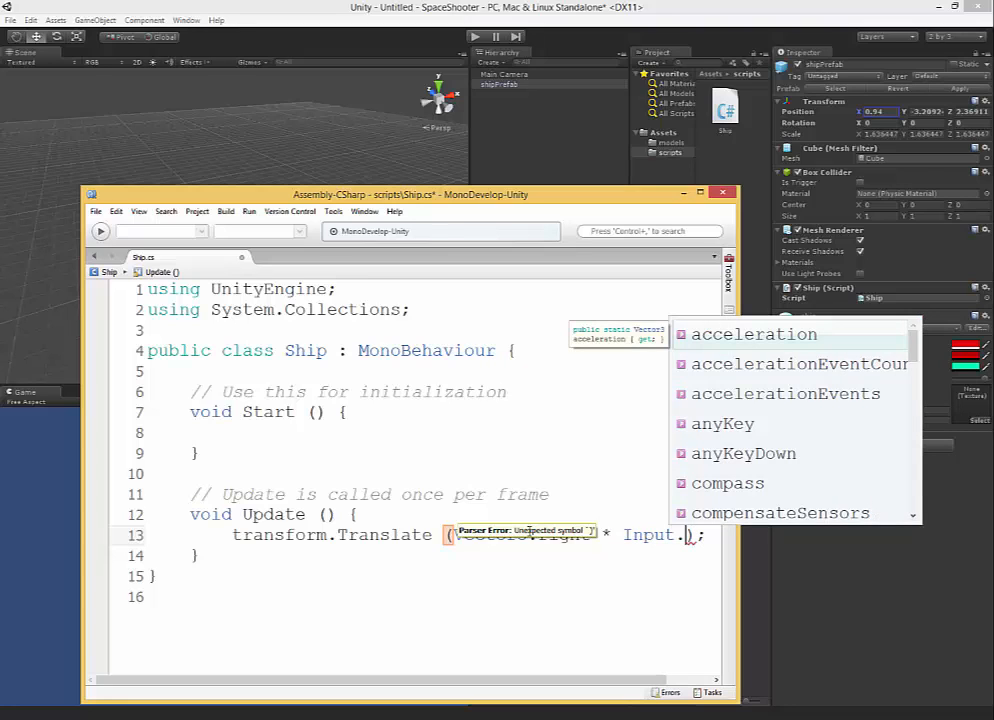
pyautogui.write('Get')
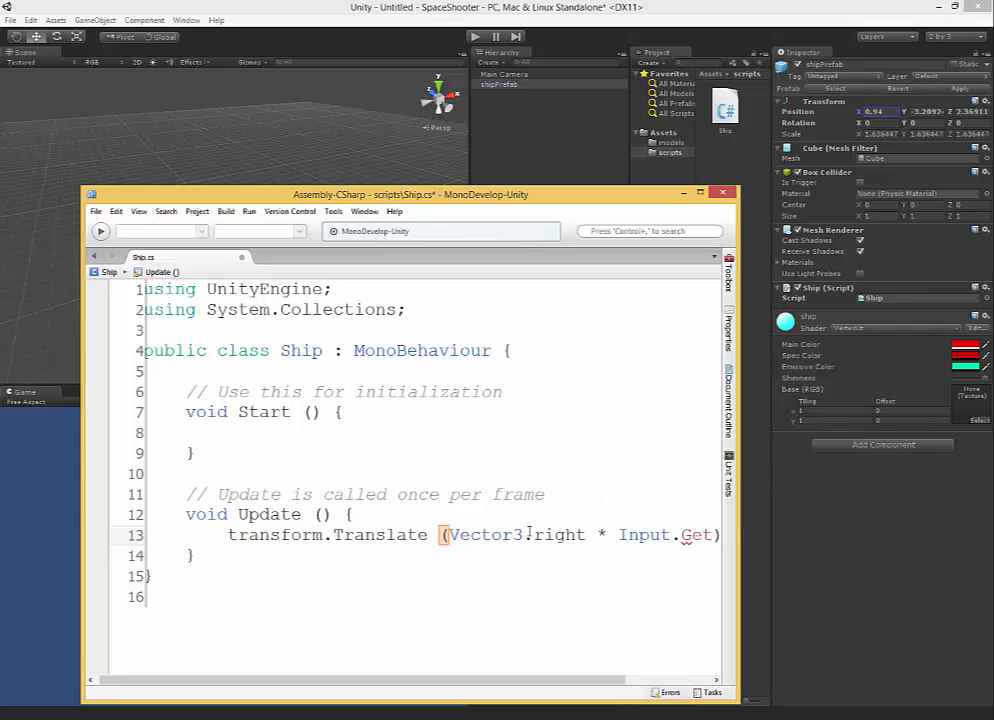
pyautogui.write('Axis')
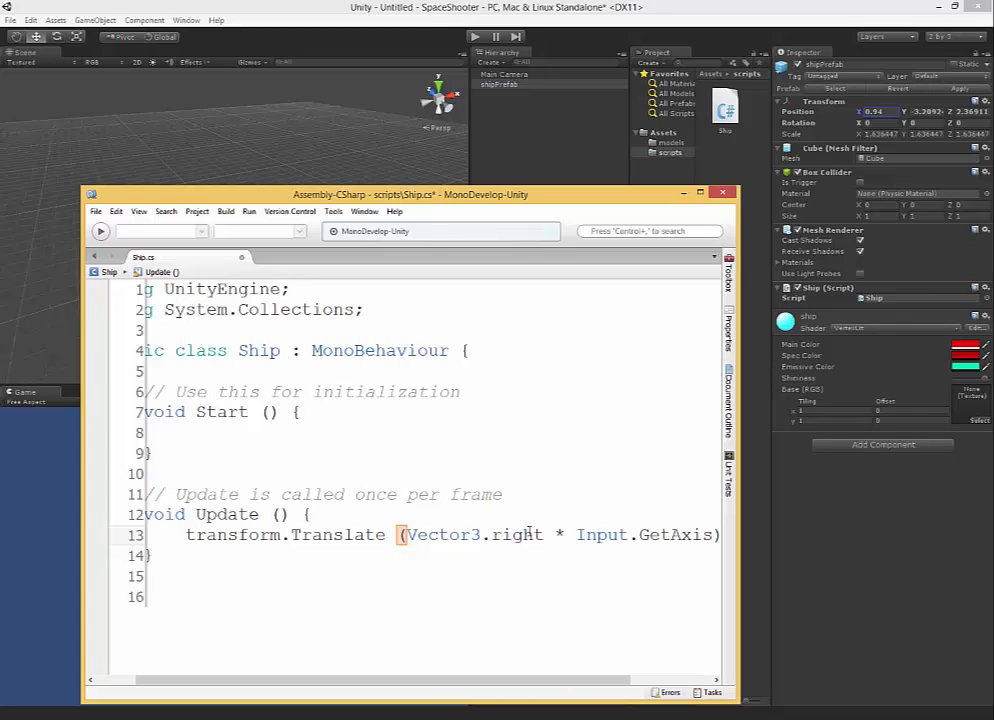
pyautogui.write('(')
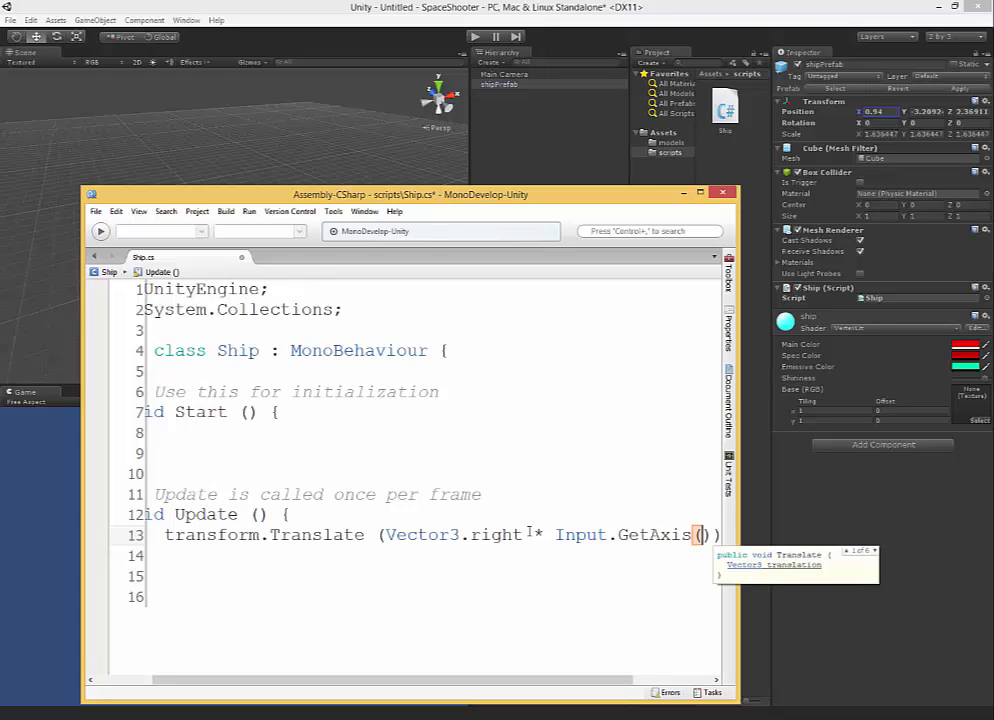
pyautogui.write('"')
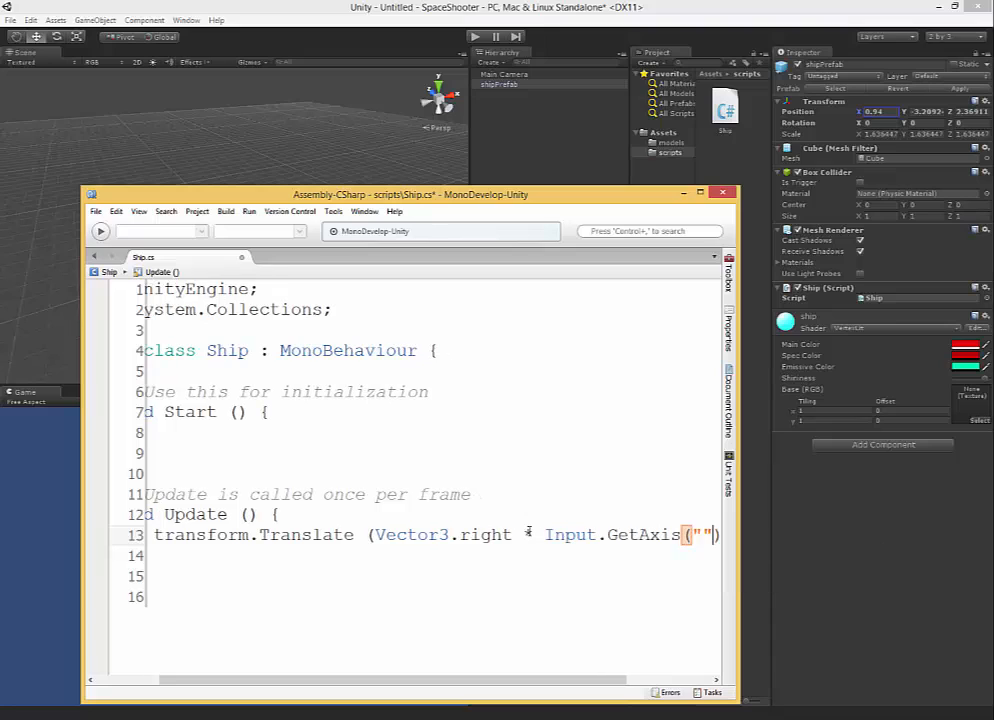
pyautogui.write('Ho')
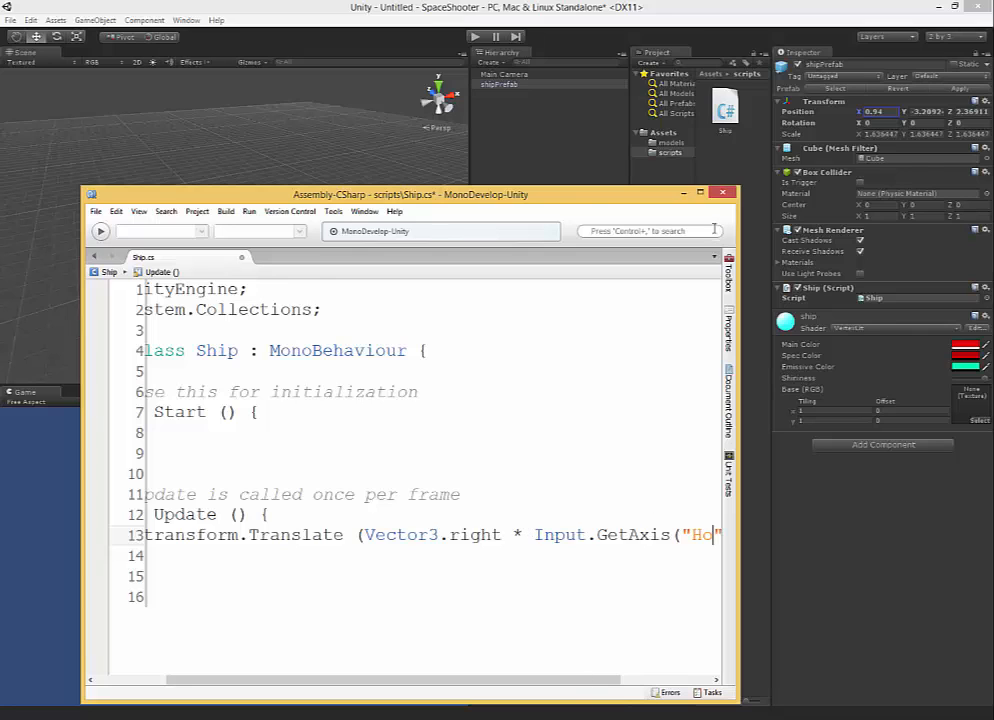
# Give GetAxis the argument "Horizontal", enlarge the editor window to full screen, and save the Ship script.
pyautogui.click(700, 192)
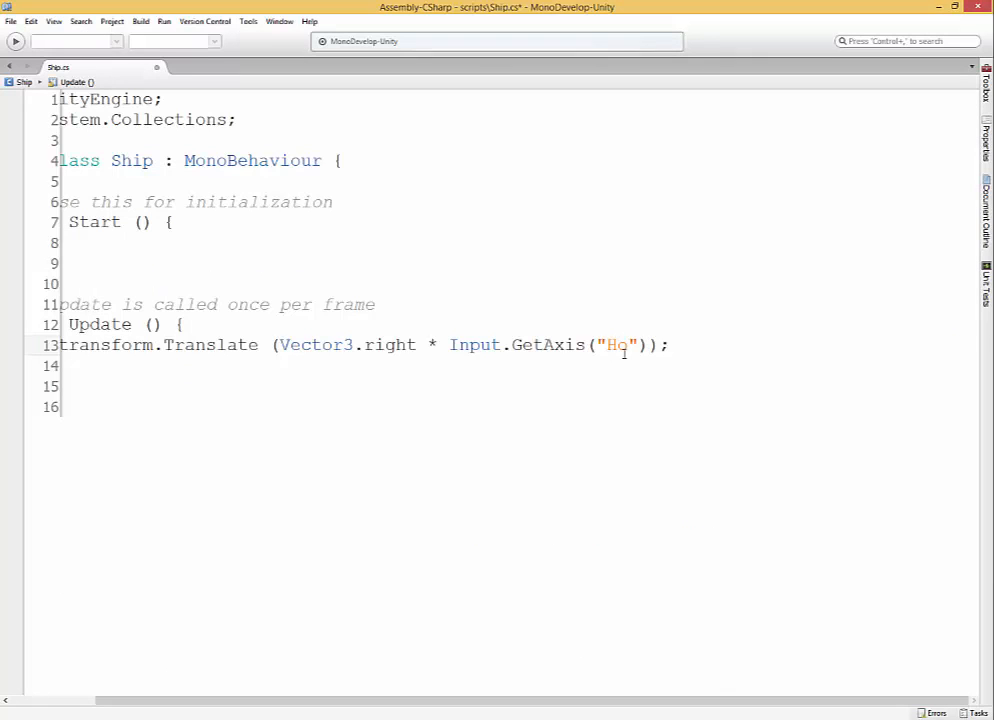
pyautogui.write('rizontal')
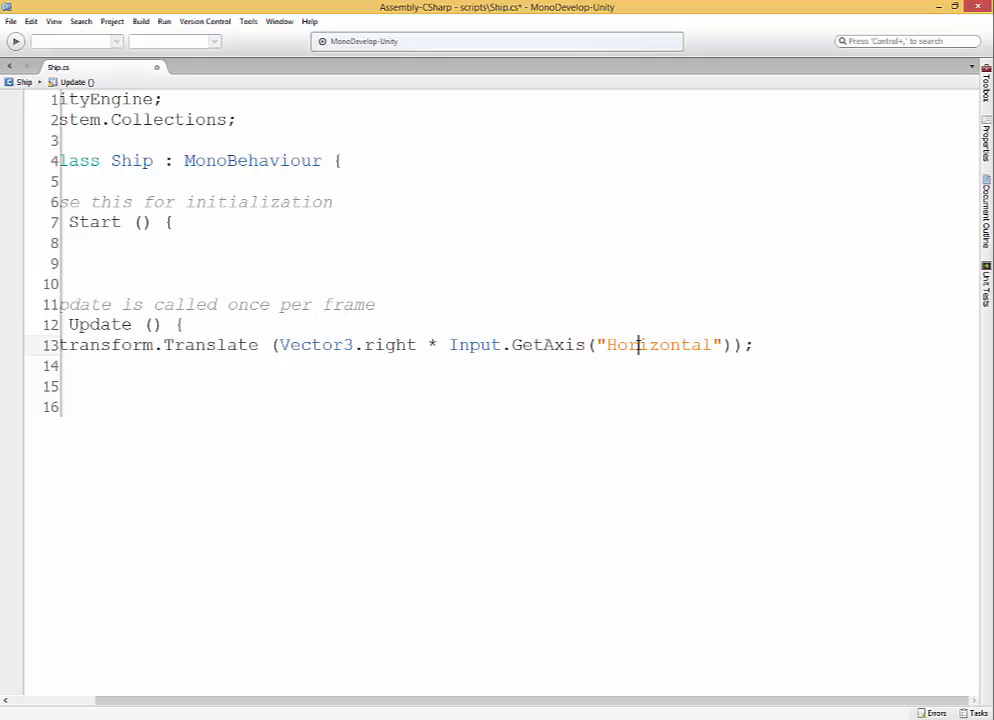
pyautogui.hotkey('ctrl', 's')
# Restore the script window to a smaller size, switch to Unity, and open the project's Input settings.
pyautogui.moveTo(604, 702); pyautogui.dragTo(515, 703)
pyautogui.moveTo(623, 4); pyautogui.dragTo(659, 176)
pyautogui.click(23, 19)
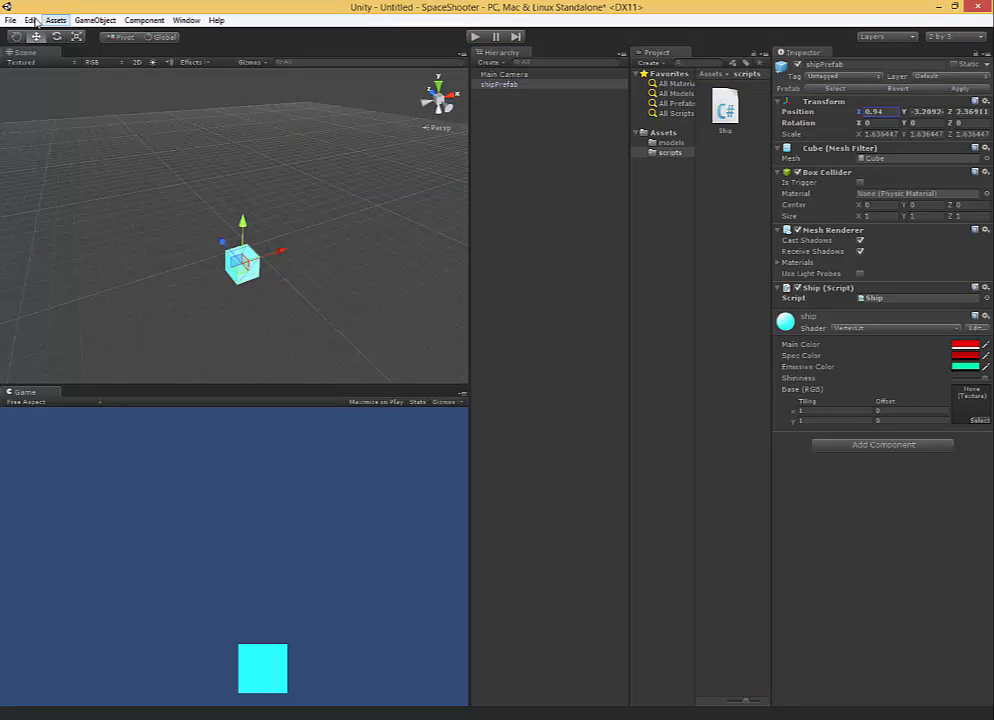
pyautogui.click(31, 20)
pyautogui.moveTo(88, 297)
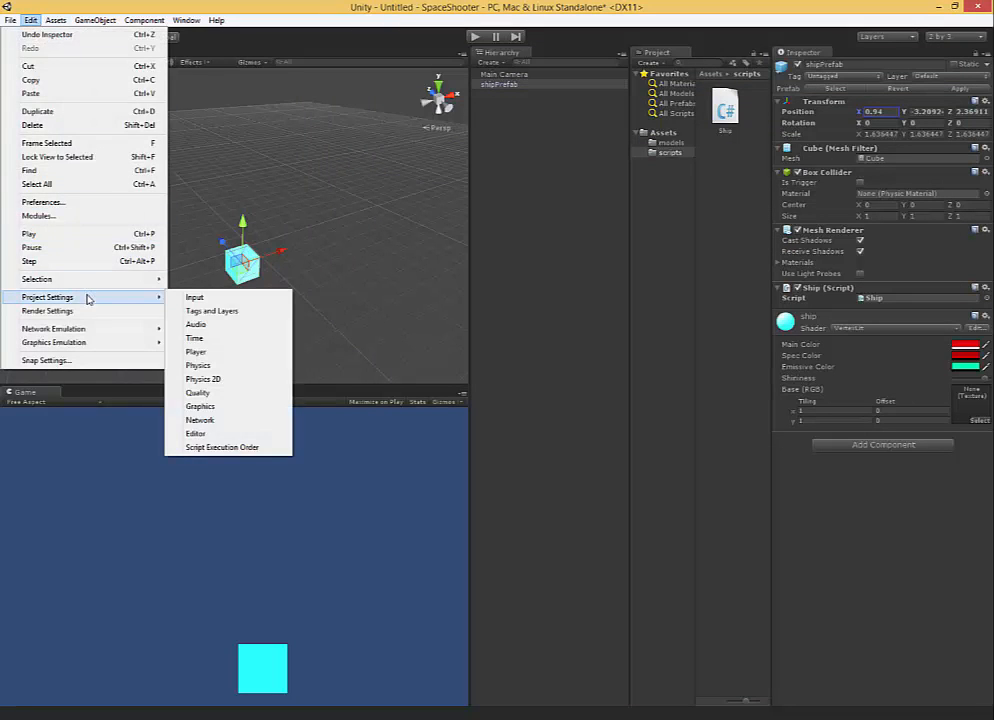
pyautogui.click(220, 300)
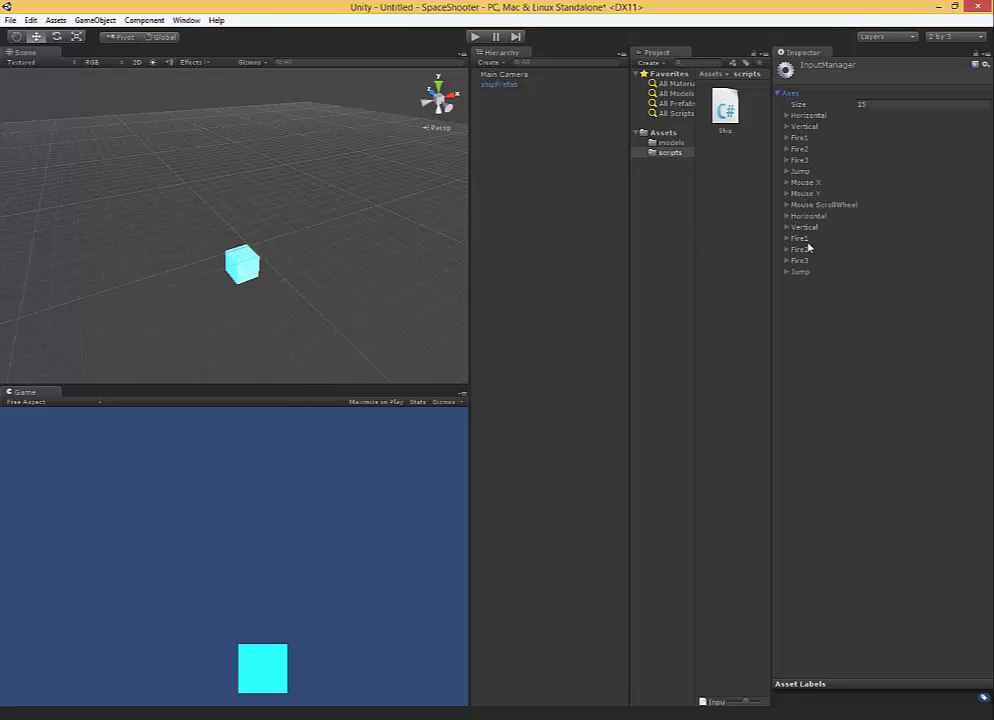
# Expand the second Horizontal axis in the InputManager and examine its descriptive name and button fields.
pyautogui.click(787, 217)
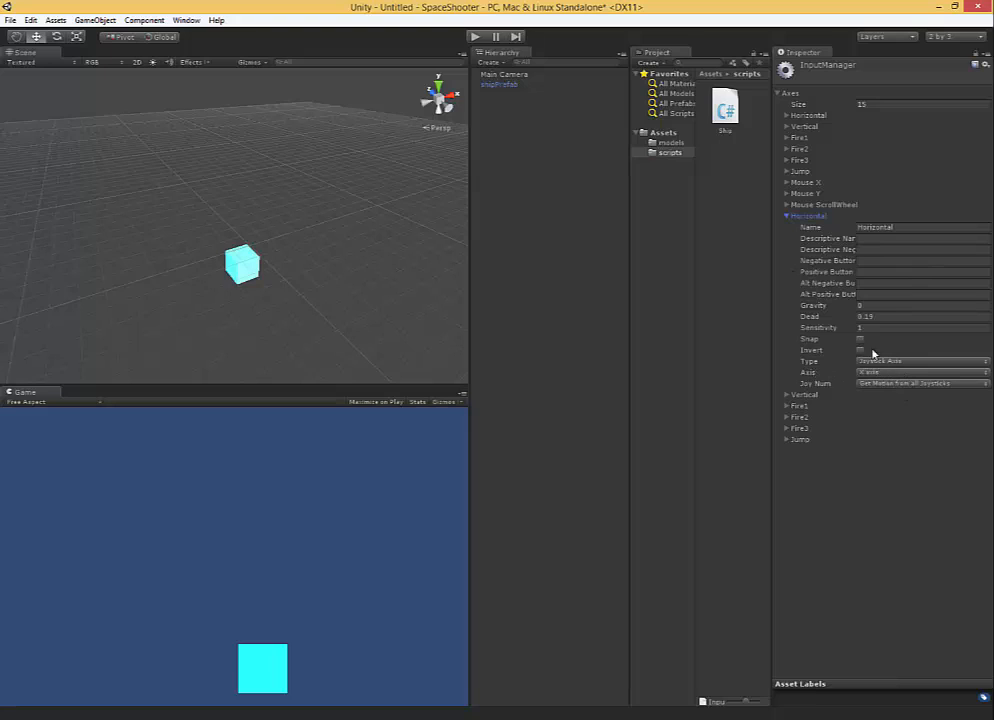
pyautogui.click(866, 262)
pyautogui.click(869, 239)
pyautogui.click(869, 250)
pyautogui.click(869, 293)
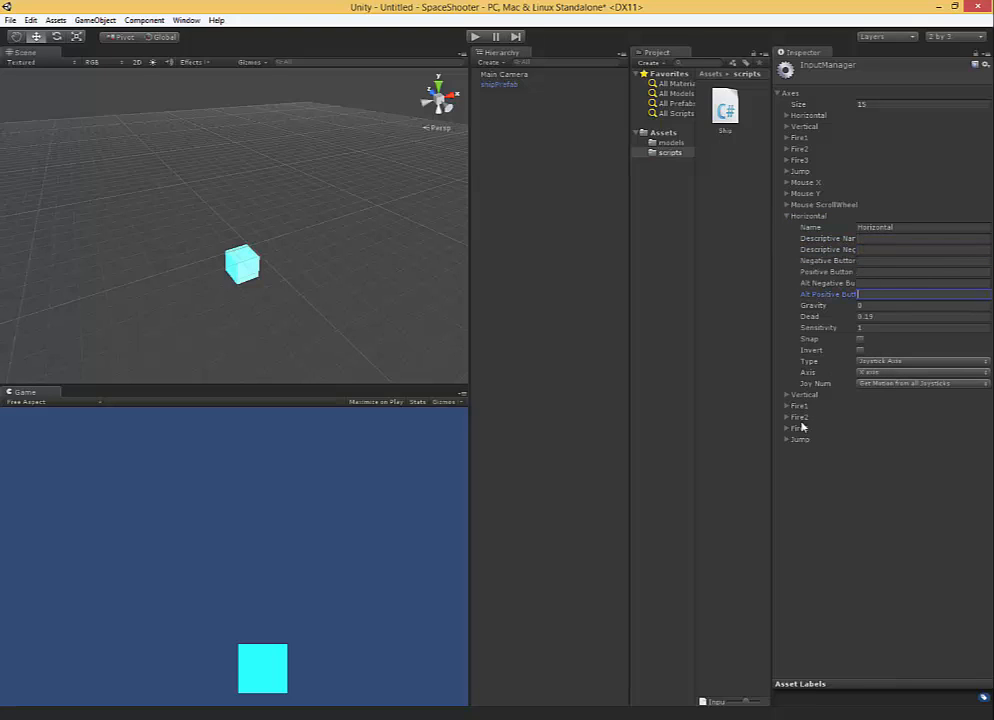
# Expand the first Horizontal axis and examine its positive and alternate button assignments and the axes Size setting.
pyautogui.click(808, 117)
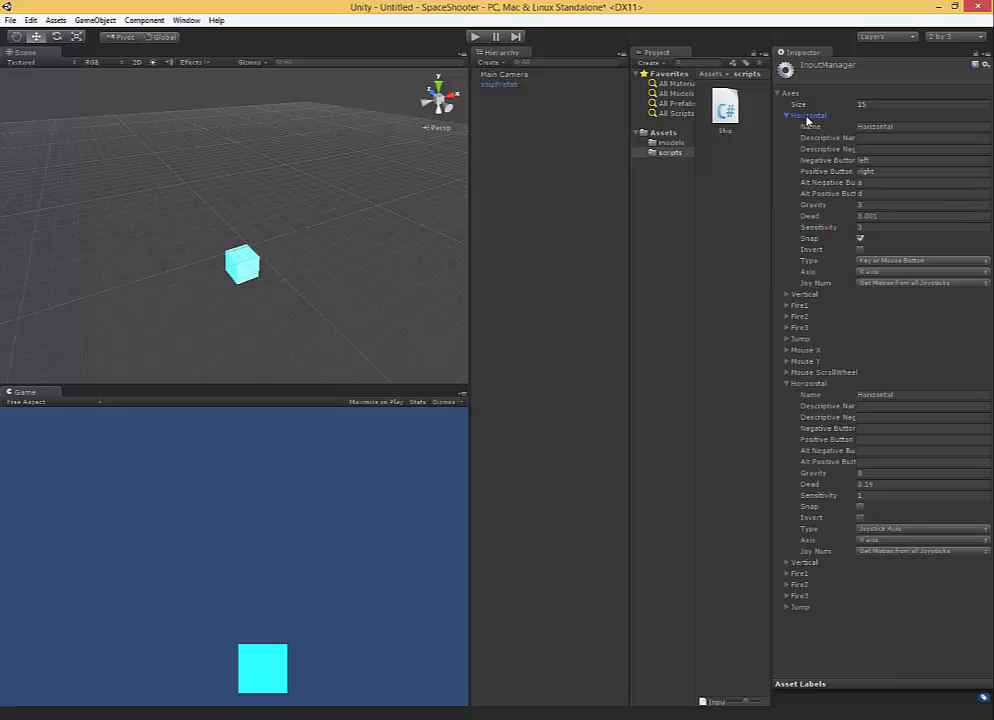
pyautogui.click(871, 184)
pyautogui.click(873, 193)
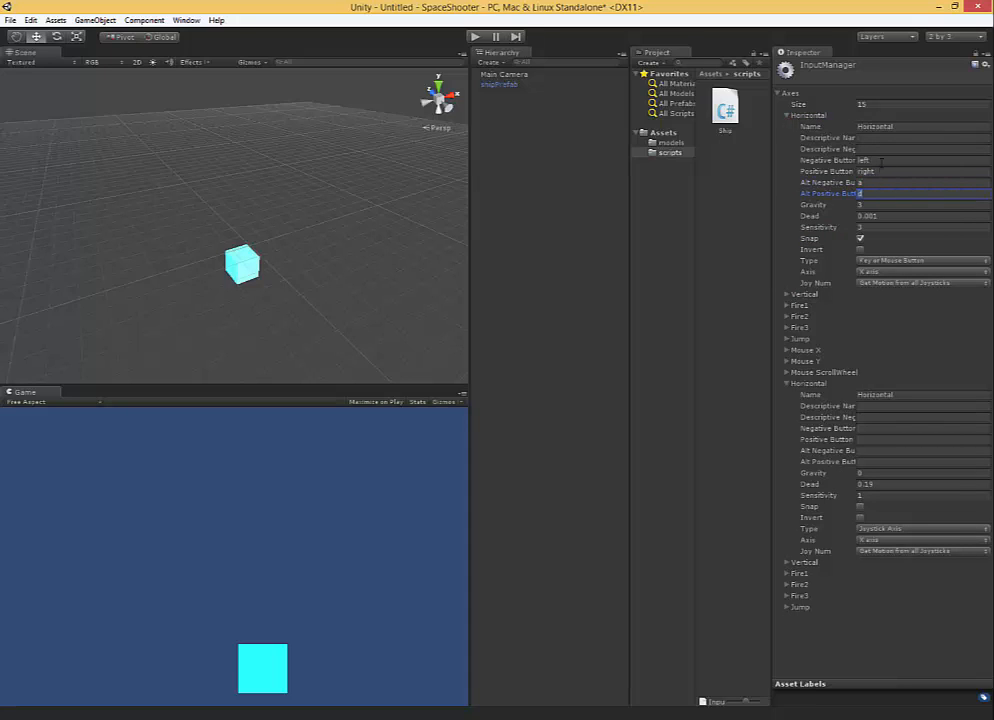
pyautogui.click(879, 172)
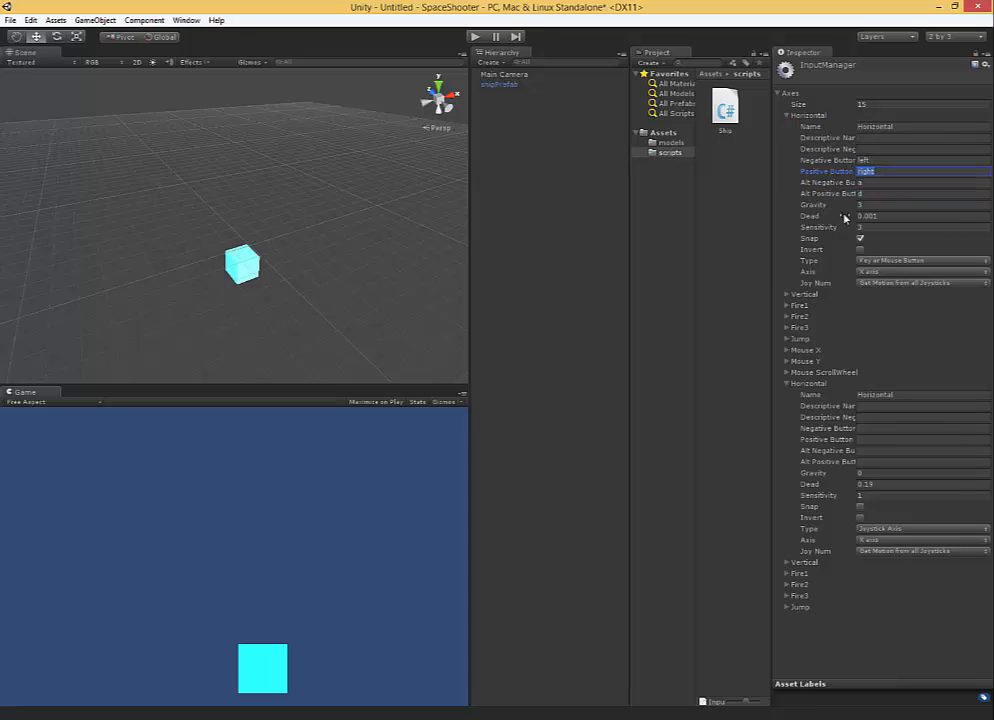
pyautogui.click(873, 104)
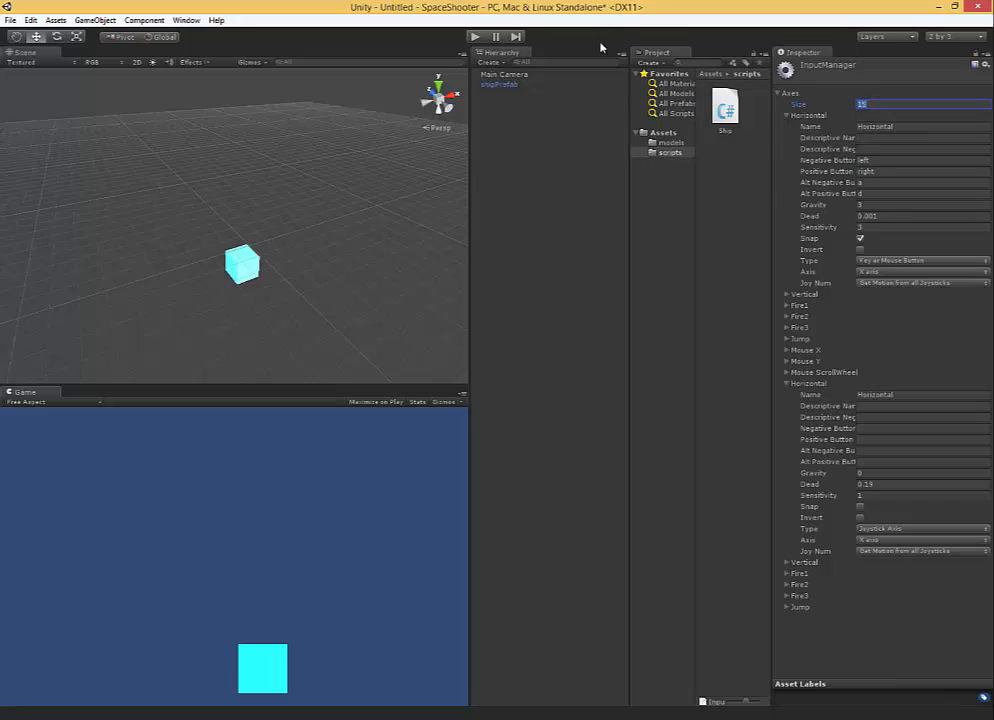
# Switch back to the Ship script in MonoDevelop and maximize the editor window to review the Translate line.
pyautogui.hotkey('alt', 'Tab')
pyautogui.click(574, 505)
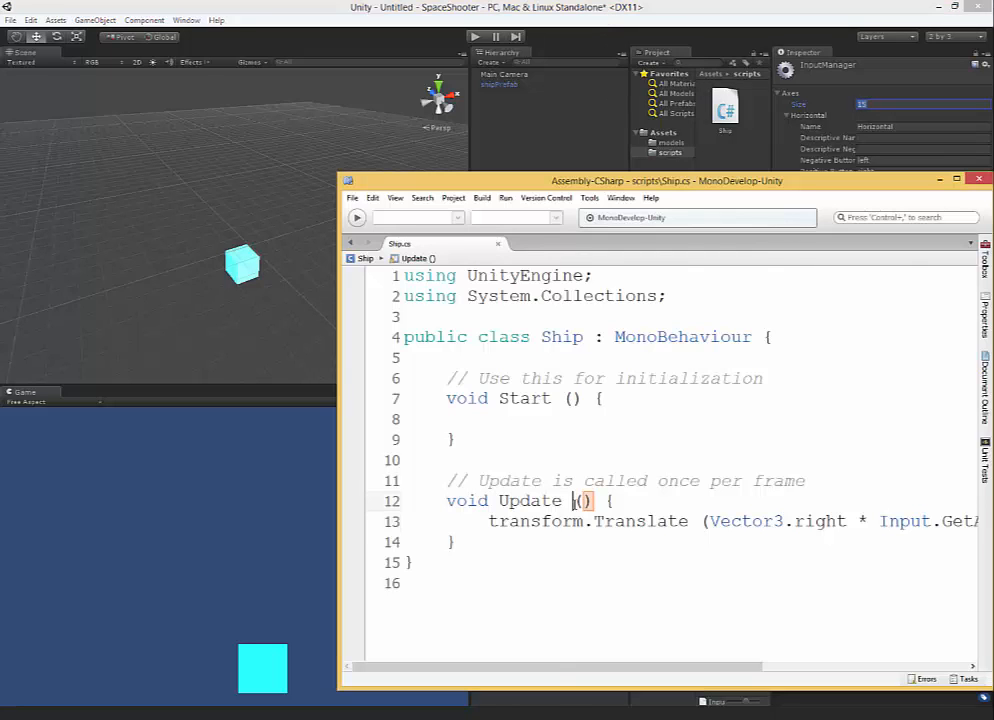
pyautogui.doubleClick(812, 187)
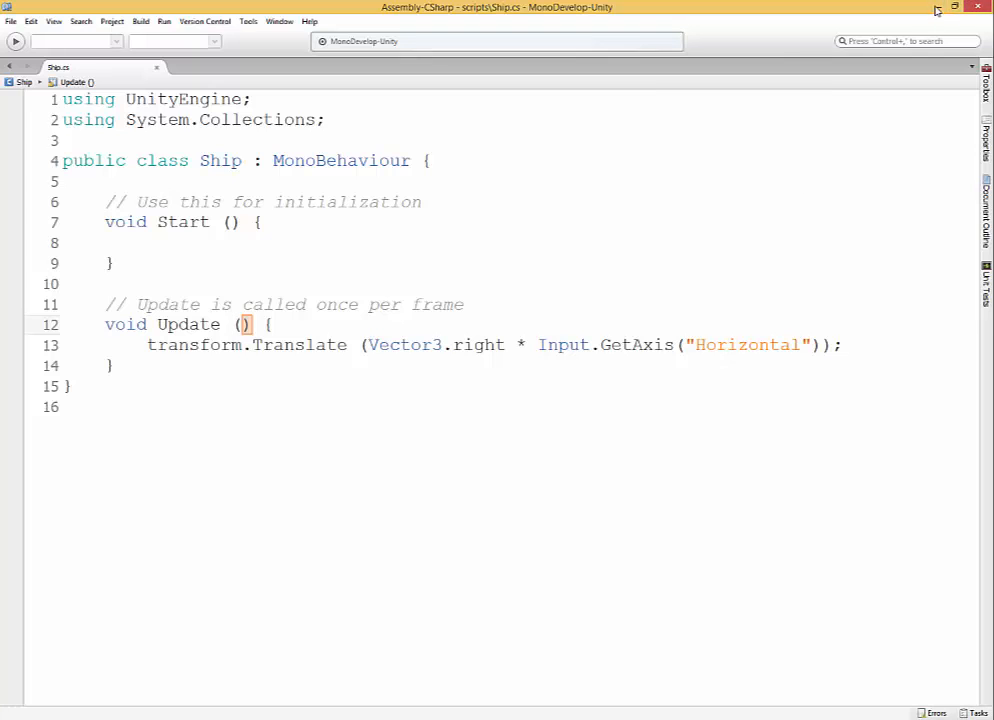
# Return to Unity, check the Console window for script errors, and close it.
pyautogui.hotkey('alt', 'Tab')
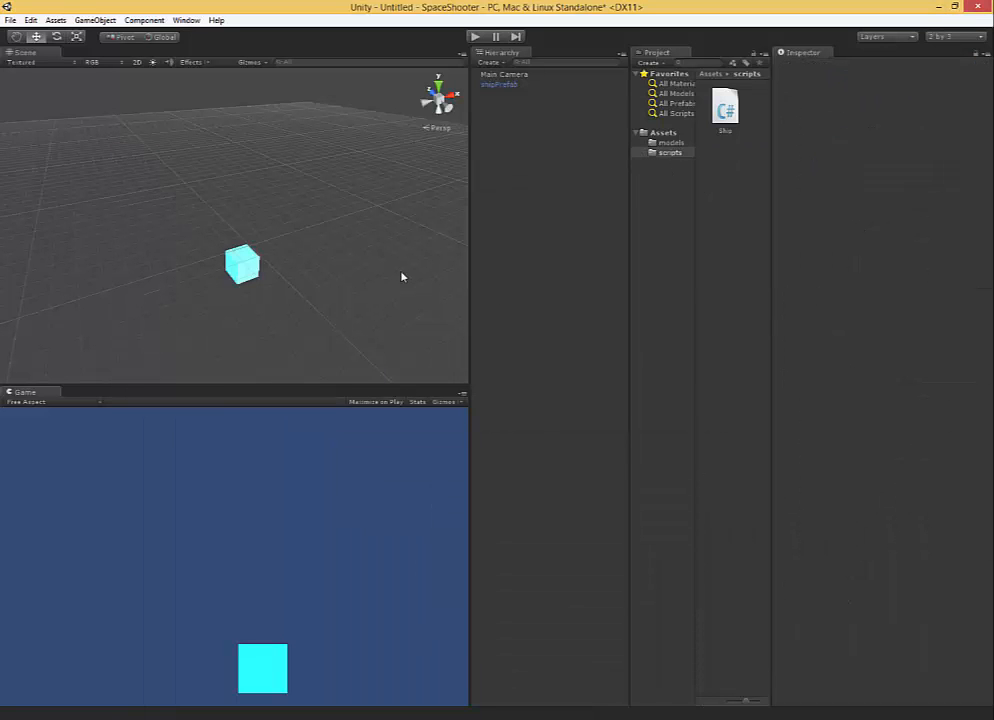
pyautogui.hotkey('ctrl', 'shift', 'c')
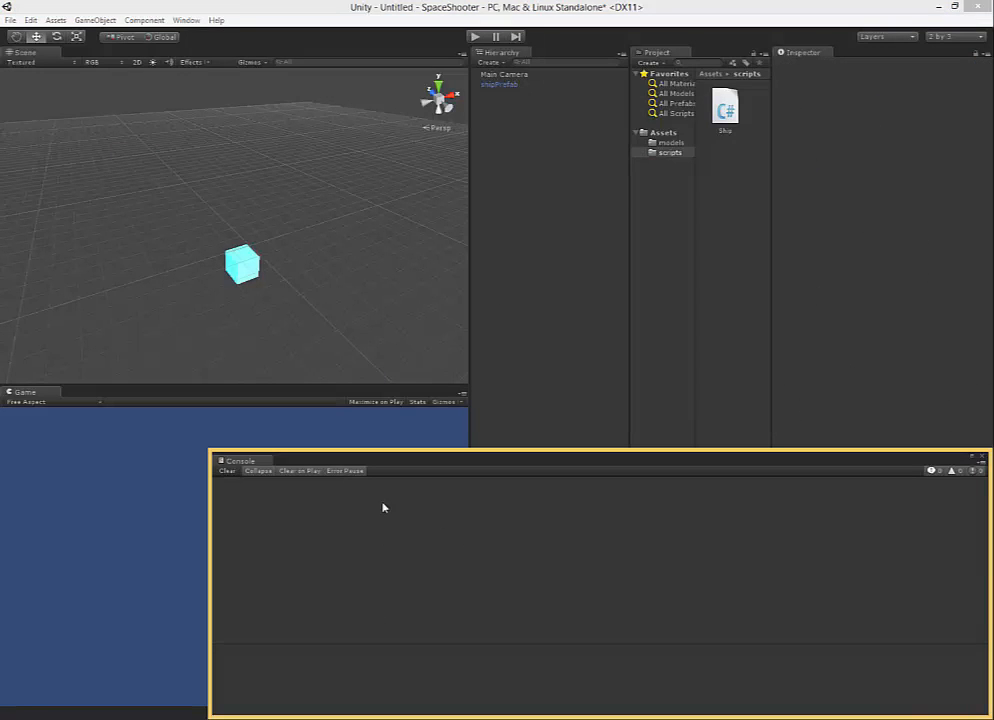
pyautogui.click(980, 459)
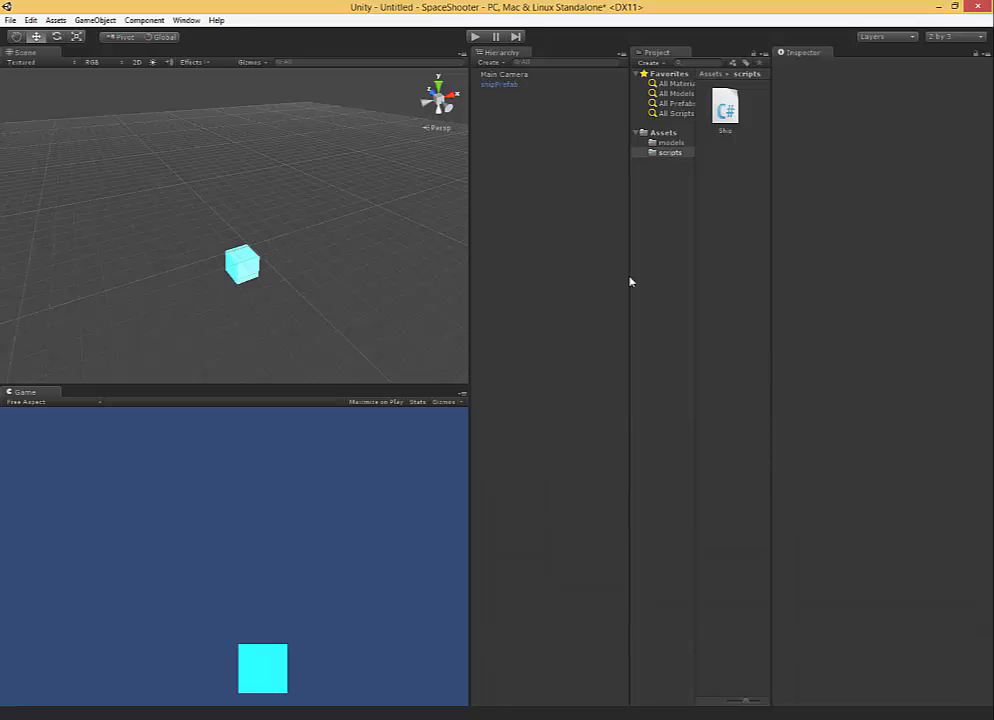
pyautogui.click(186, 20)
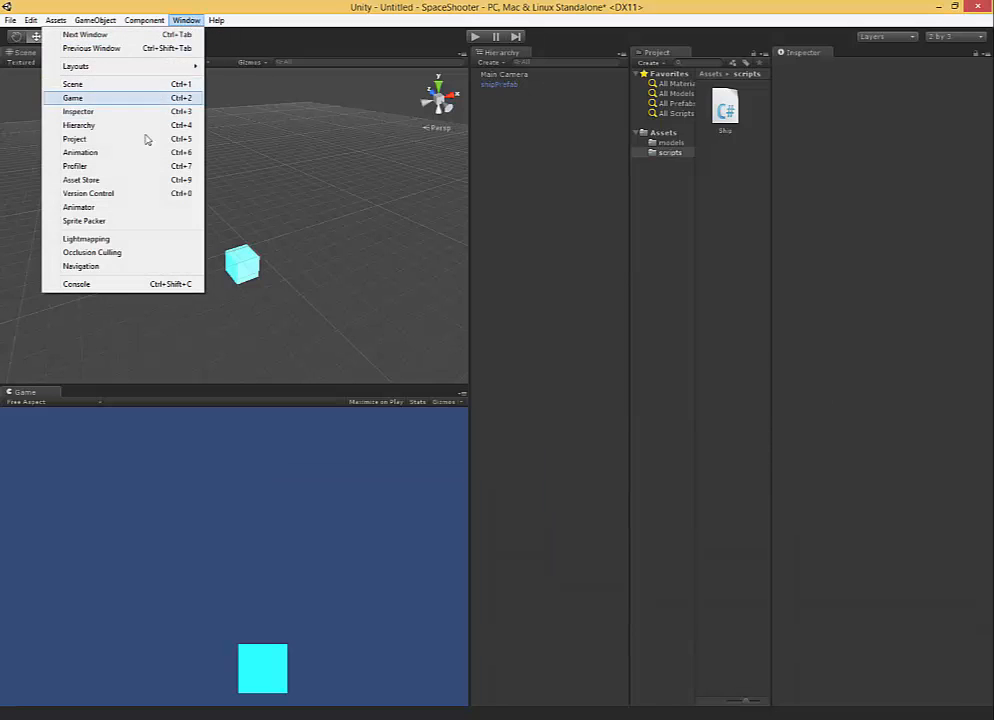
pyautogui.click(104, 284)
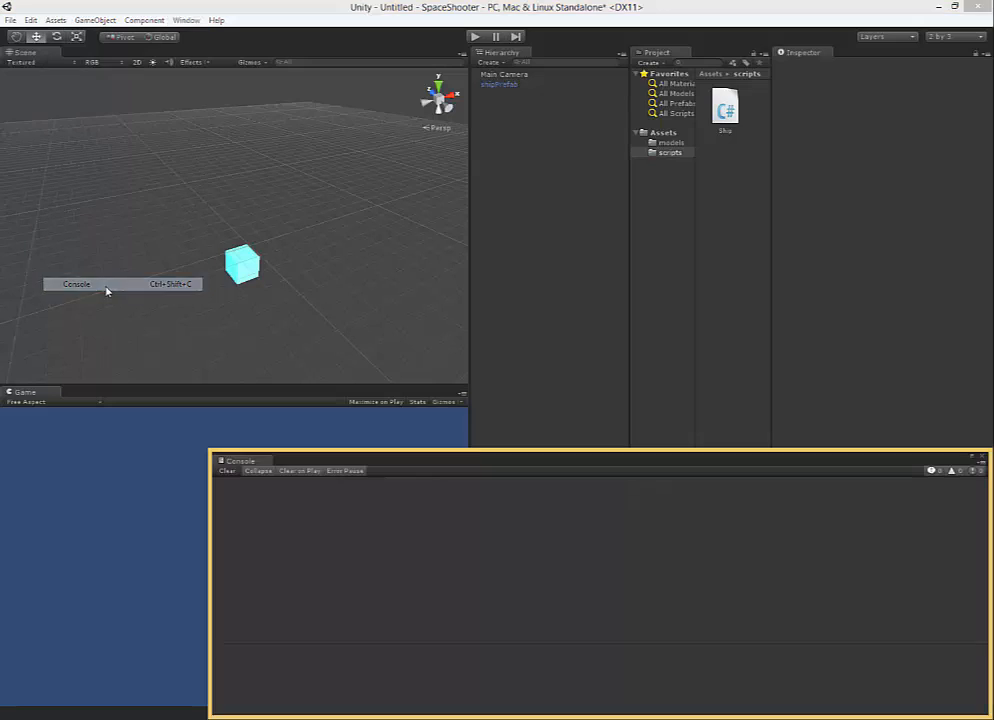
pyautogui.click(983, 458)
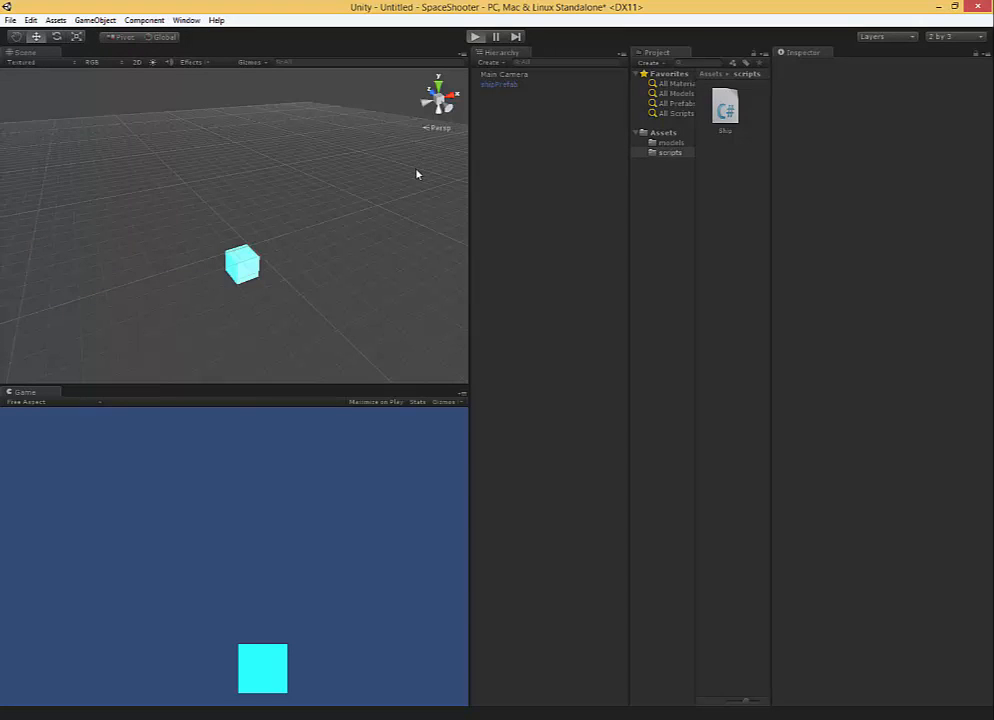
# Play the scene, steer the ship right and left repeatedly to test its horizontal movement, and stop play mode.
pyautogui.hotkey('ctrl', 'p')
pyautogui.press('Right')
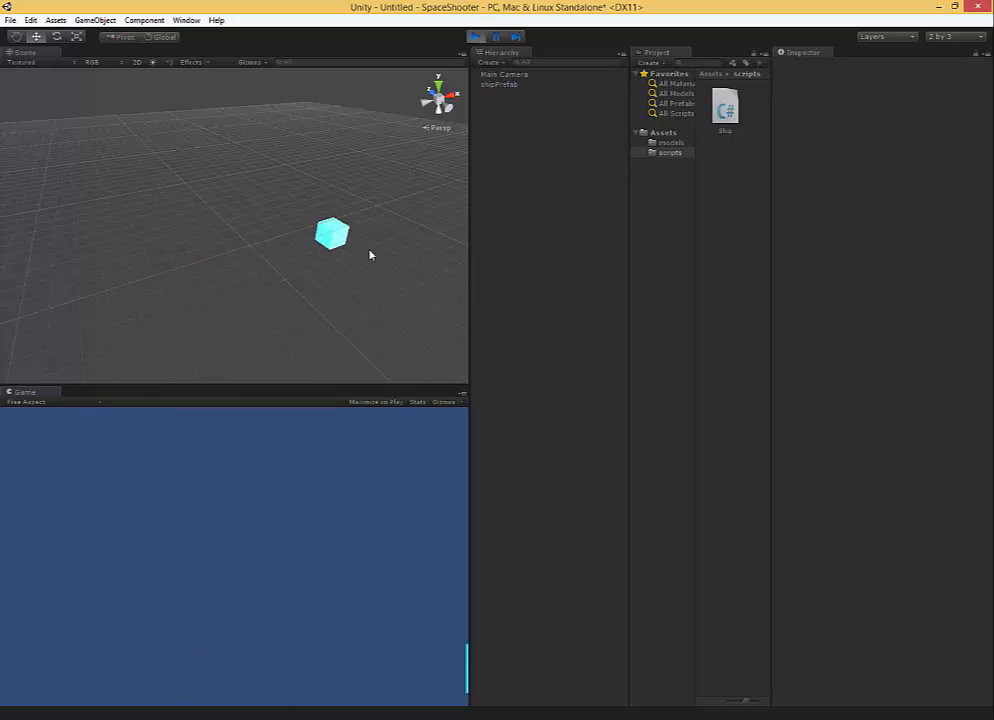
pyautogui.press('Left')
pyautogui.press('Right')
pyautogui.press('Left')
pyautogui.press('Right')
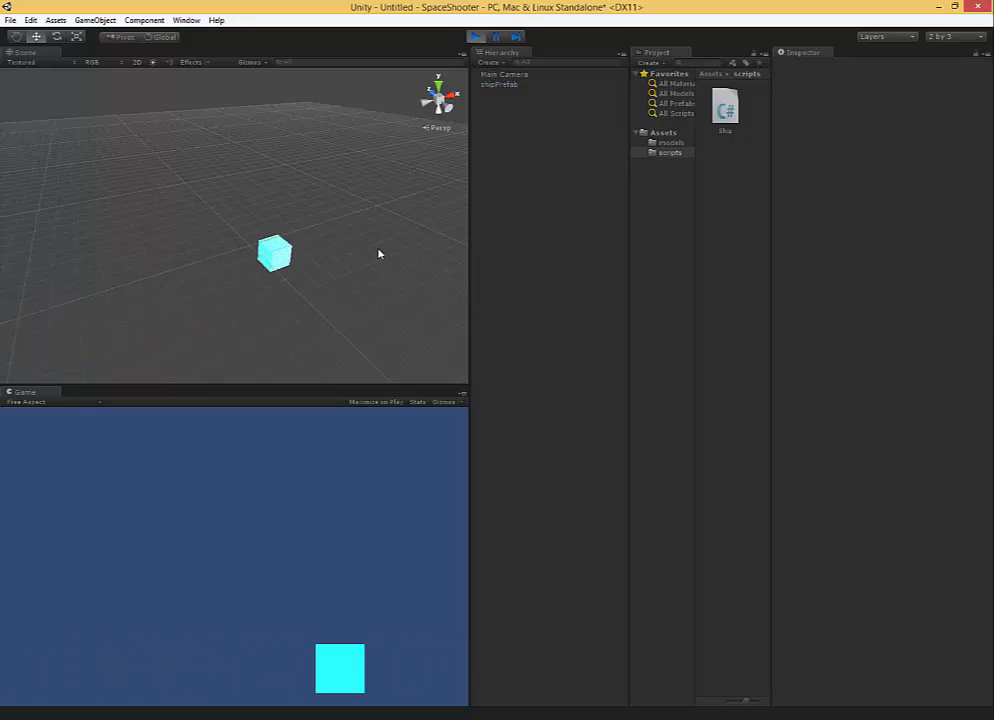
pyautogui.press('Left')
pyautogui.press('Right')
pyautogui.press('Left')
pyautogui.press('Right')
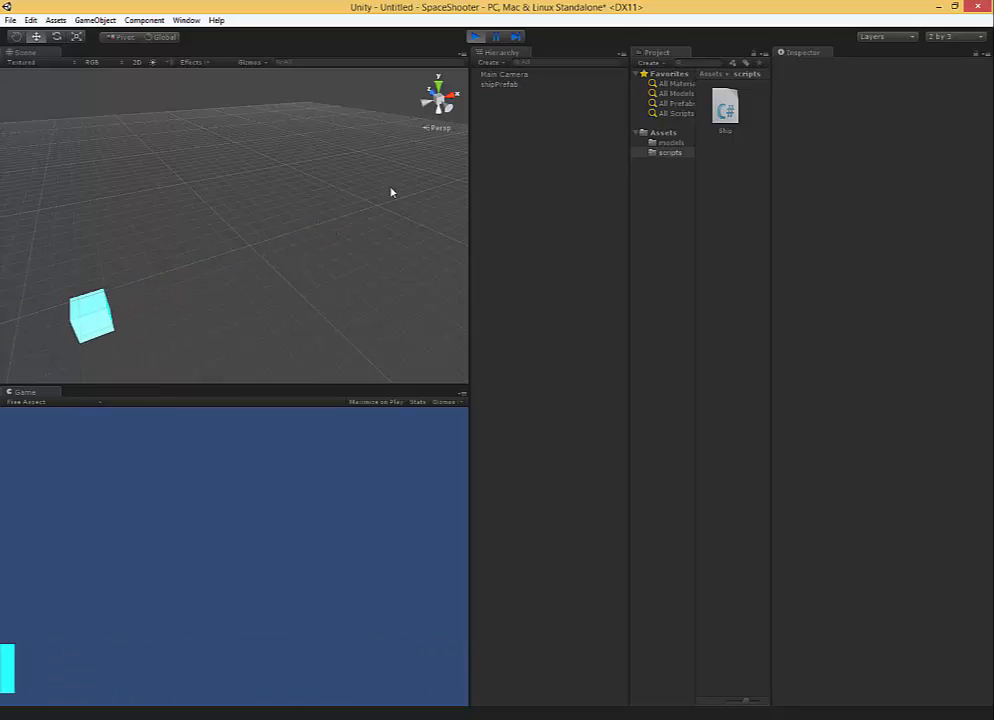
pyautogui.click(475, 36)
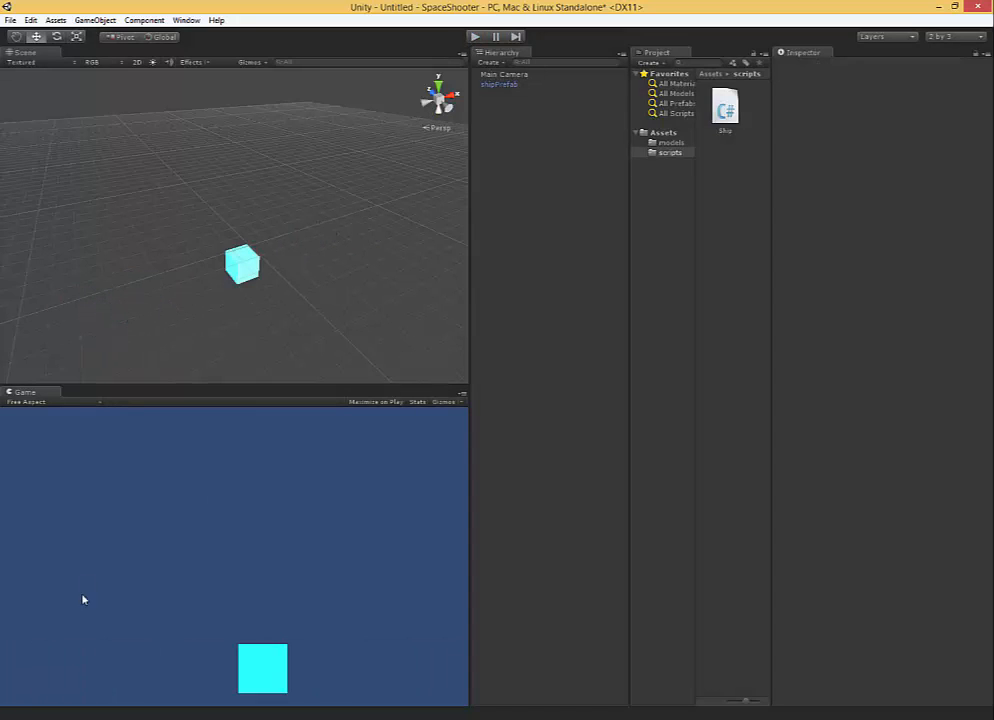
# Switch to the Ship script in MonoDevelop, multiply the Translate expression by Time.deltaTime, and save it.
pyautogui.moveTo(589, 718)
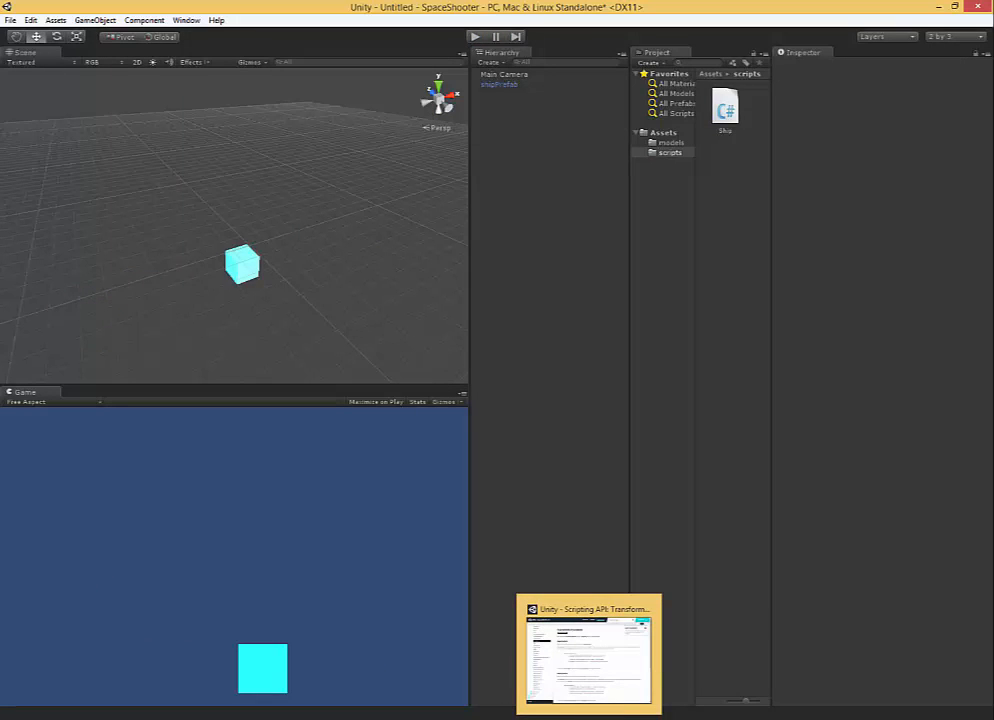
pyautogui.click(546, 718)
pyautogui.click(726, 345)
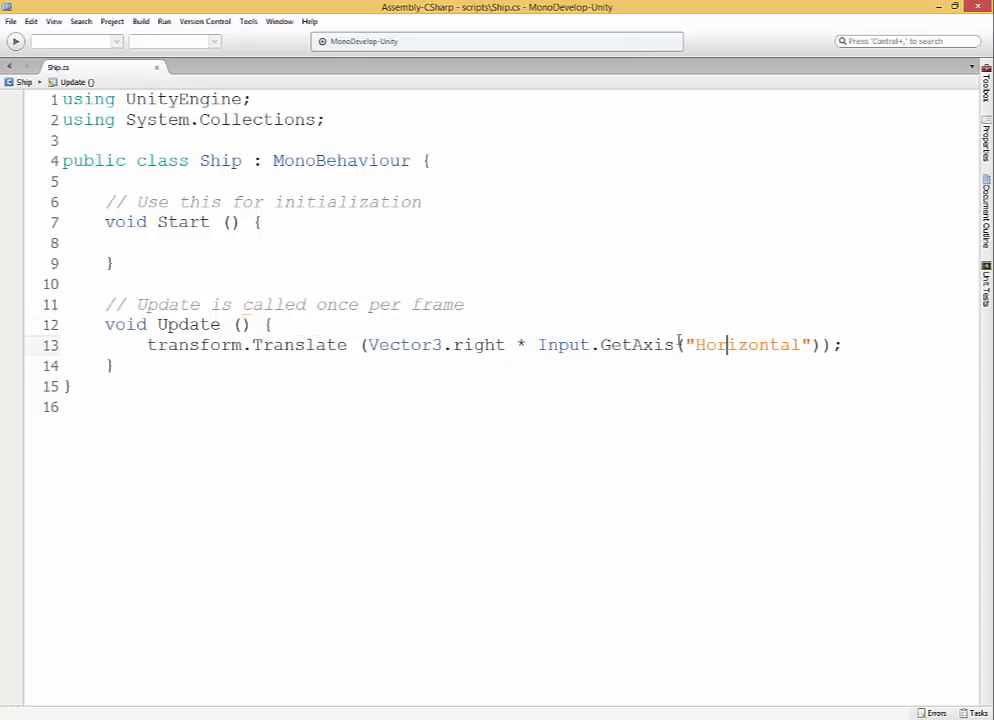
pyautogui.click(818, 345)
pyautogui.write('*')
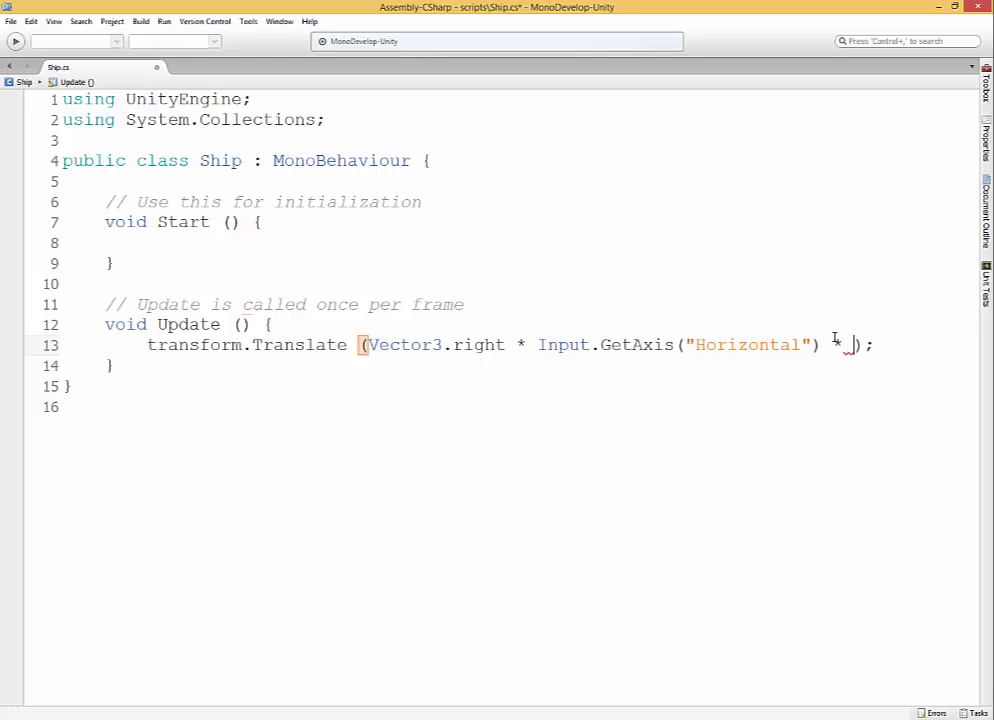
pyautogui.write(' T')
pyautogui.press('Return')
pyautogui.write('.')
pyautogui.press('Down')
pyautogui.press('Return')
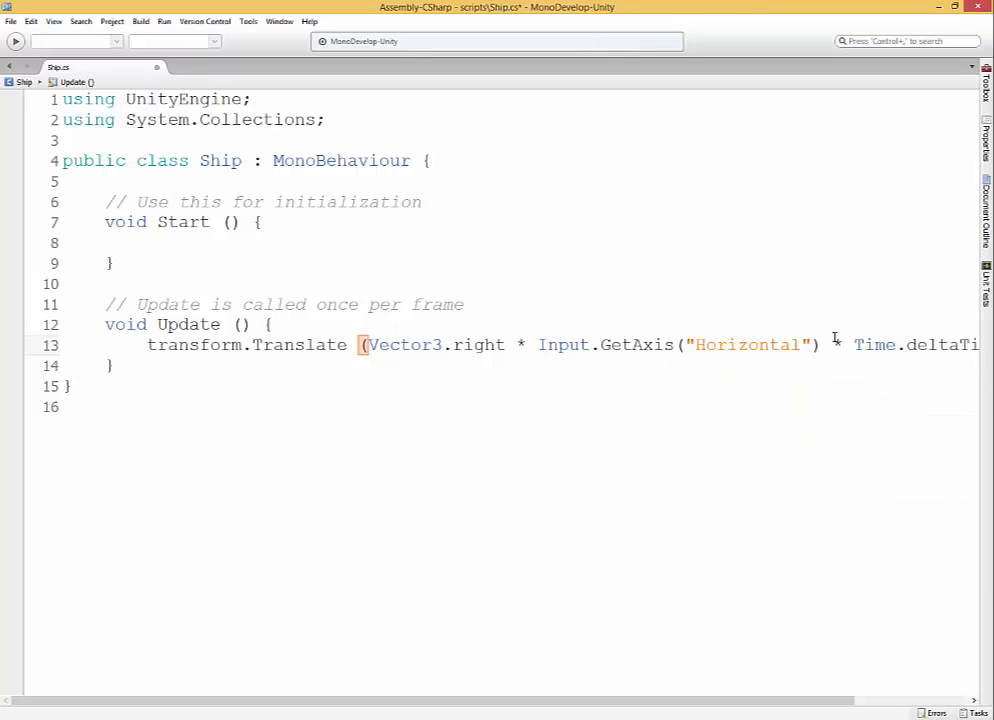
pyautogui.hotkey('ctrl', 's')
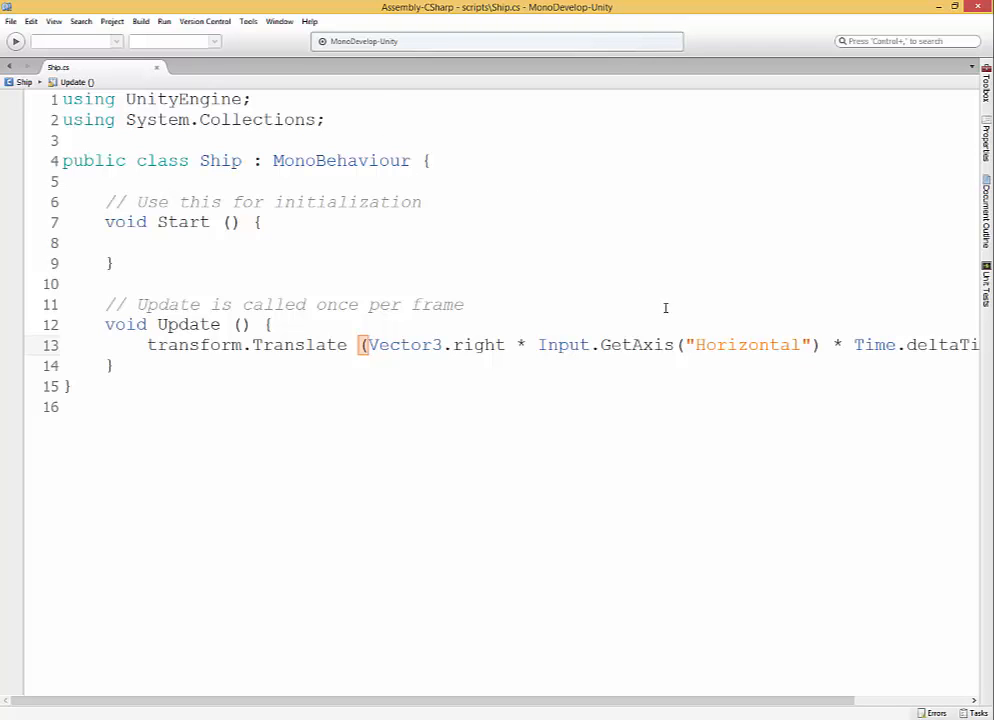
# Return to Unity, play the scene, steer the ship right and left to test its frame-rate-independent movement, and stop play mode.
pyautogui.click(936, 7)
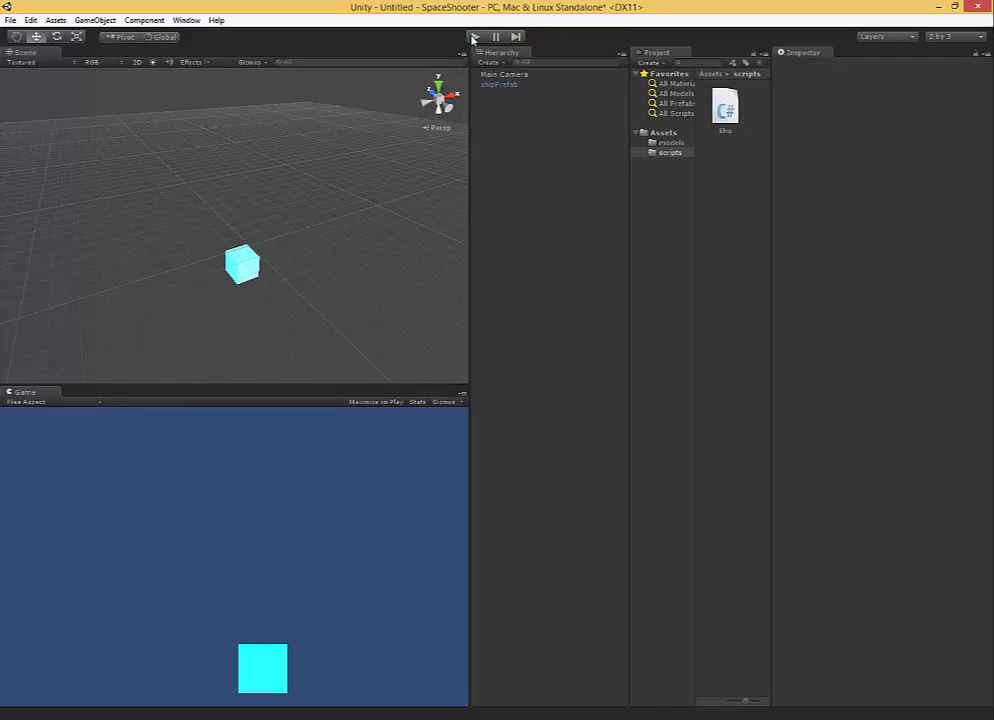
pyautogui.hotkey('ctrl', 'p')
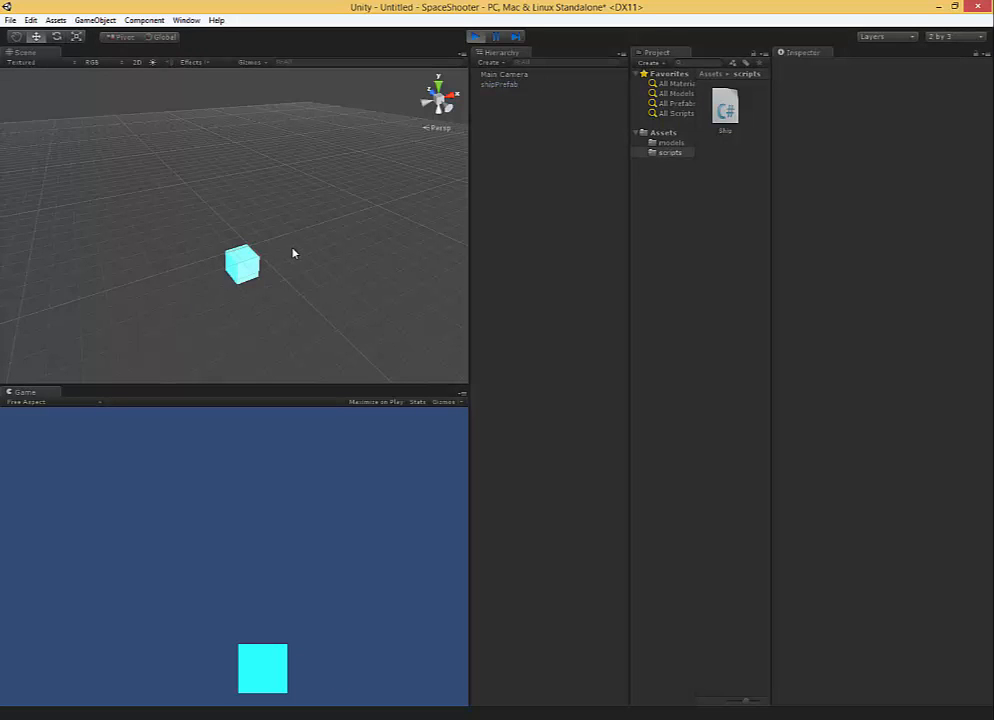
pyautogui.press('Right')
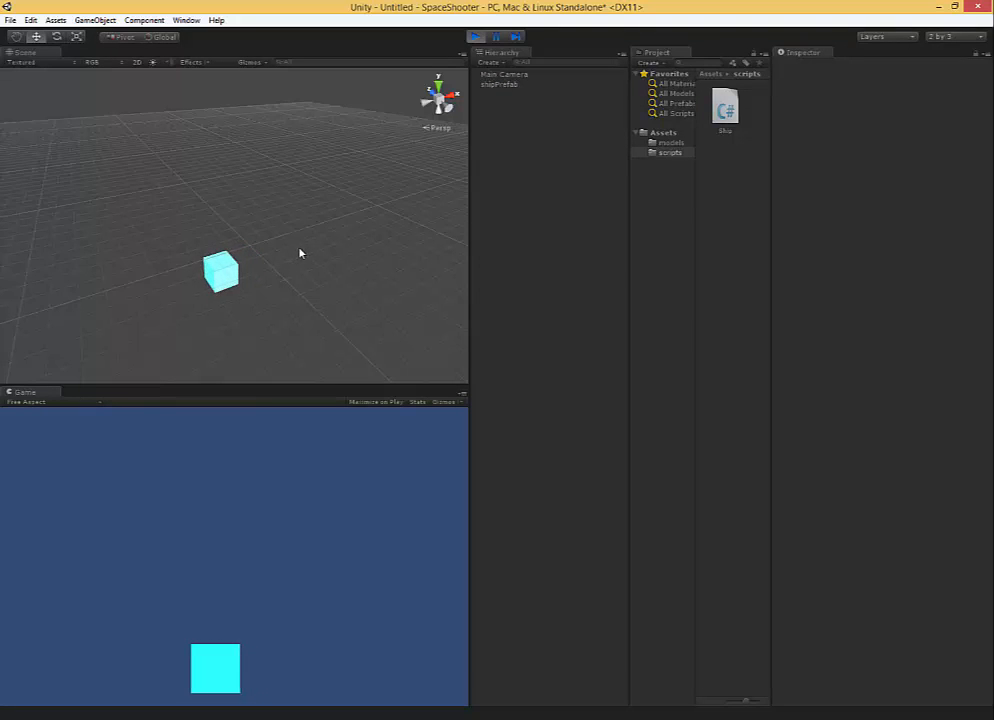
pyautogui.press('Left')
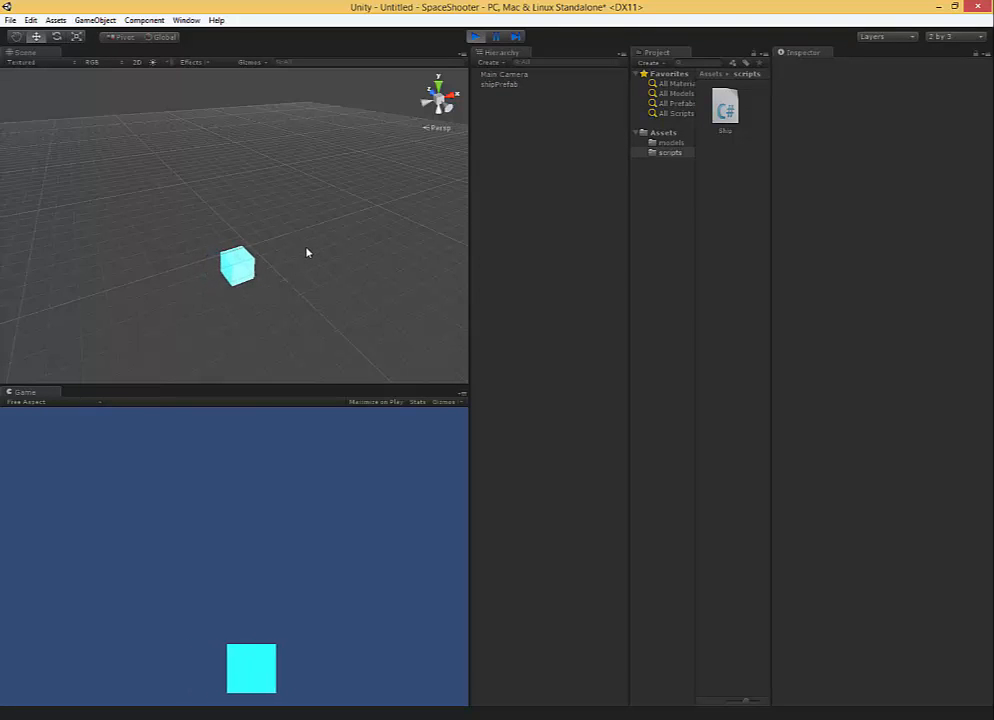
pyautogui.press('Right')
pyautogui.press('Left')
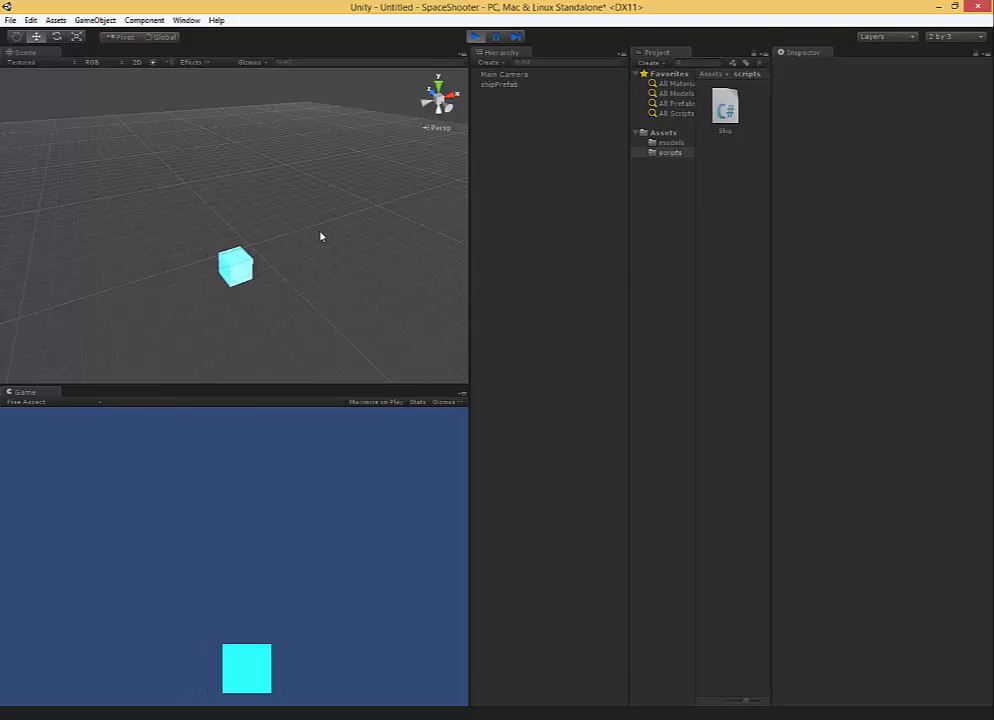
pyautogui.click(477, 37)
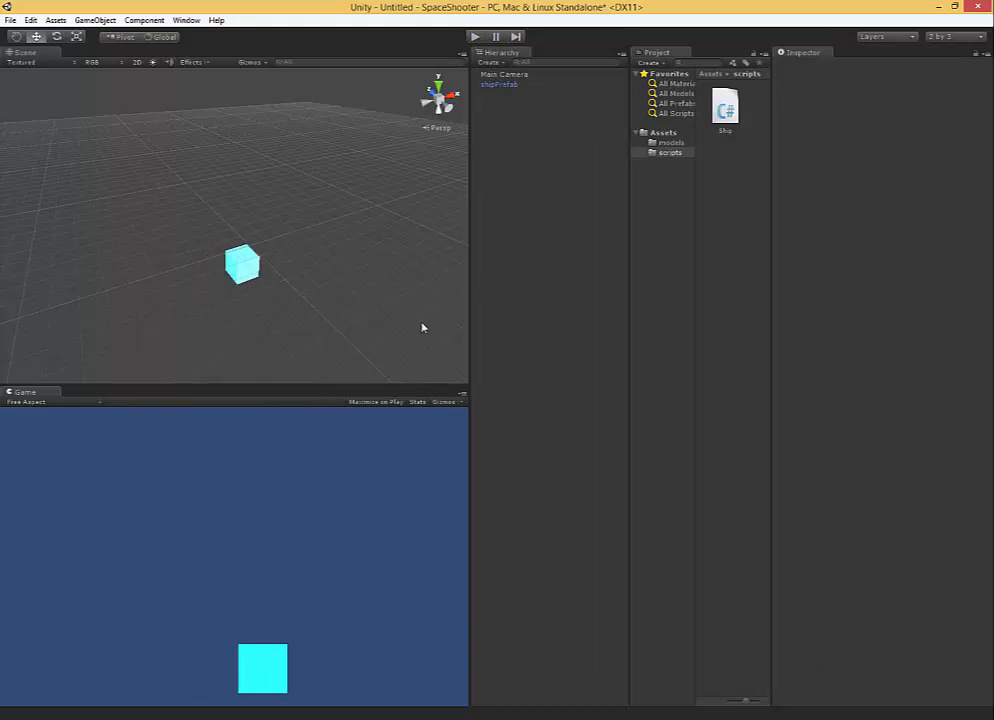
# Switch to the Ship script, declare an int variable named speed with value 0 at the top of the class, and save.
pyautogui.keyDown('alt'); pyautogui.moveTo(422, 326); pyautogui.dragTo(236, 300); pyautogui.keyUp('alt')
pyautogui.click(545, 719)
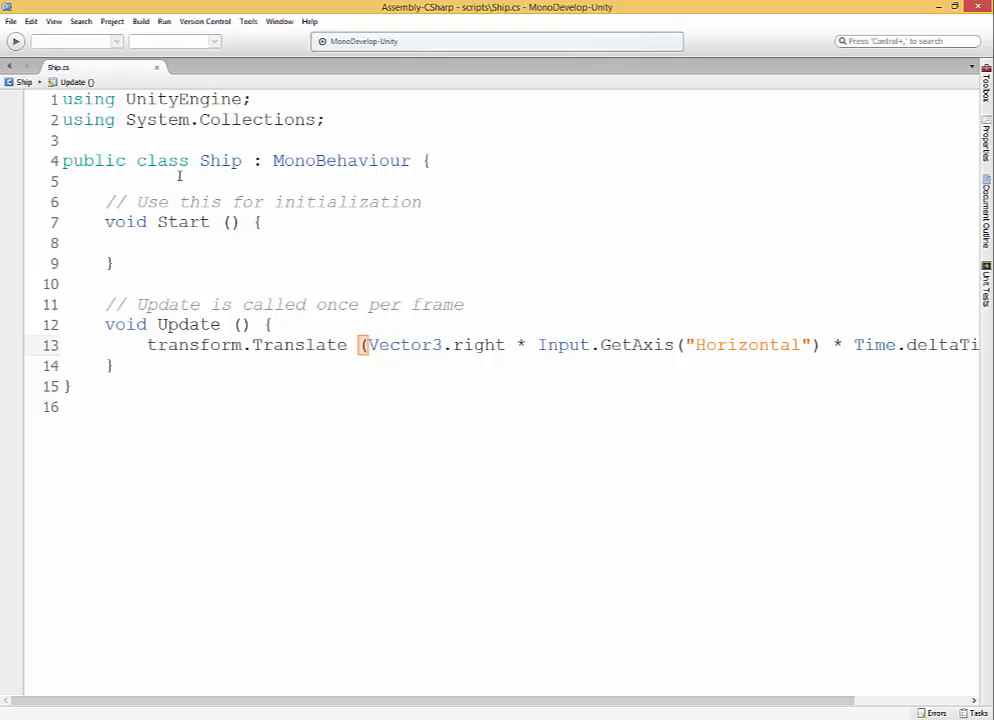
pyautogui.click(240, 185)
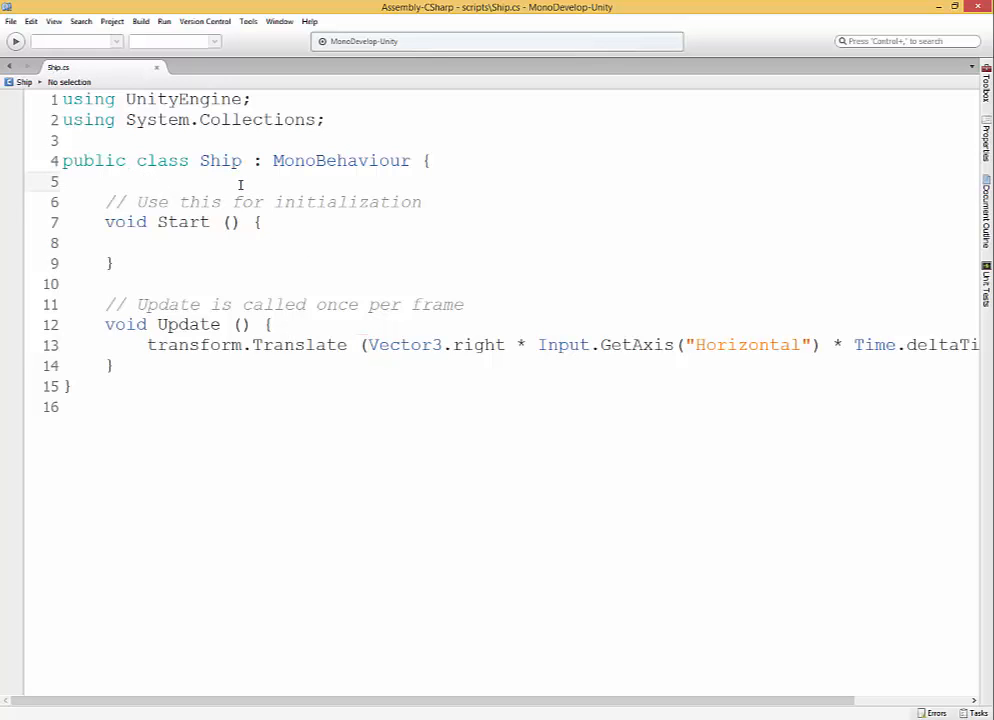
pyautogui.write('int sp')
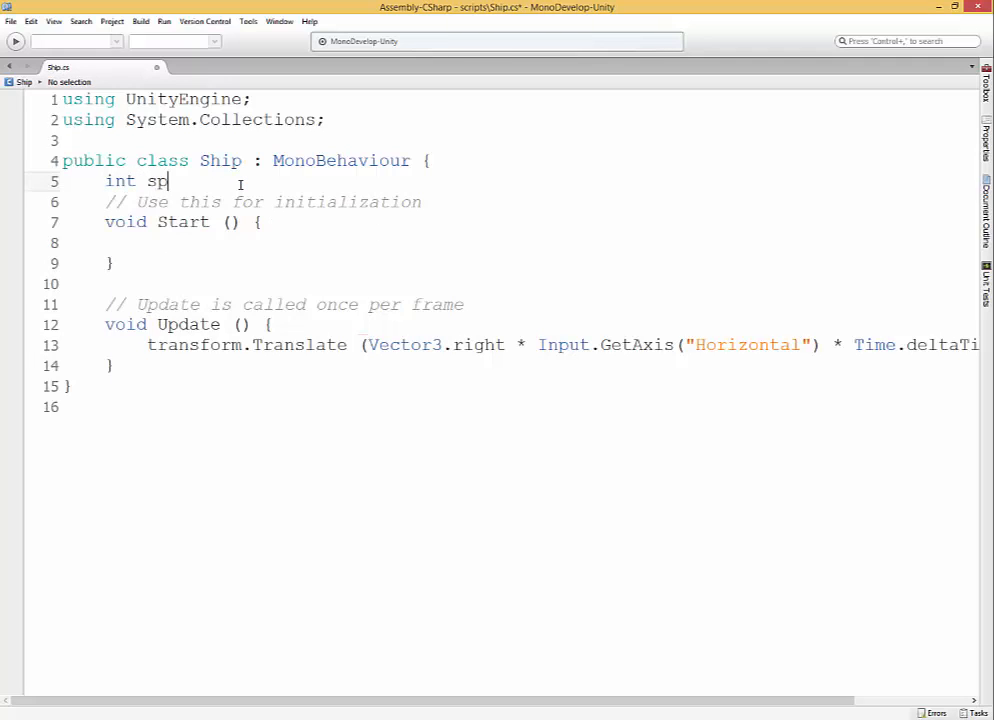
pyautogui.write('eed =0;')
pyautogui.click(200, 268)
pyautogui.hotkey('ctrl', 's')
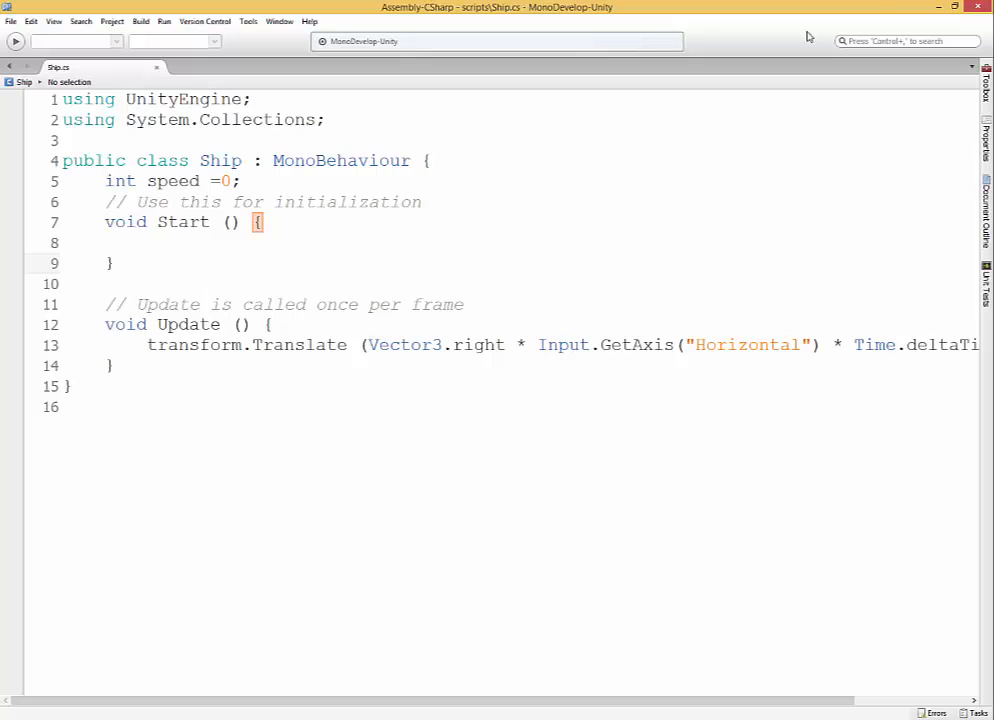
# Return to Unity, select shipPrefab, and check whether its Ship script component exposes the speed variable.
pyautogui.click(937, 7)
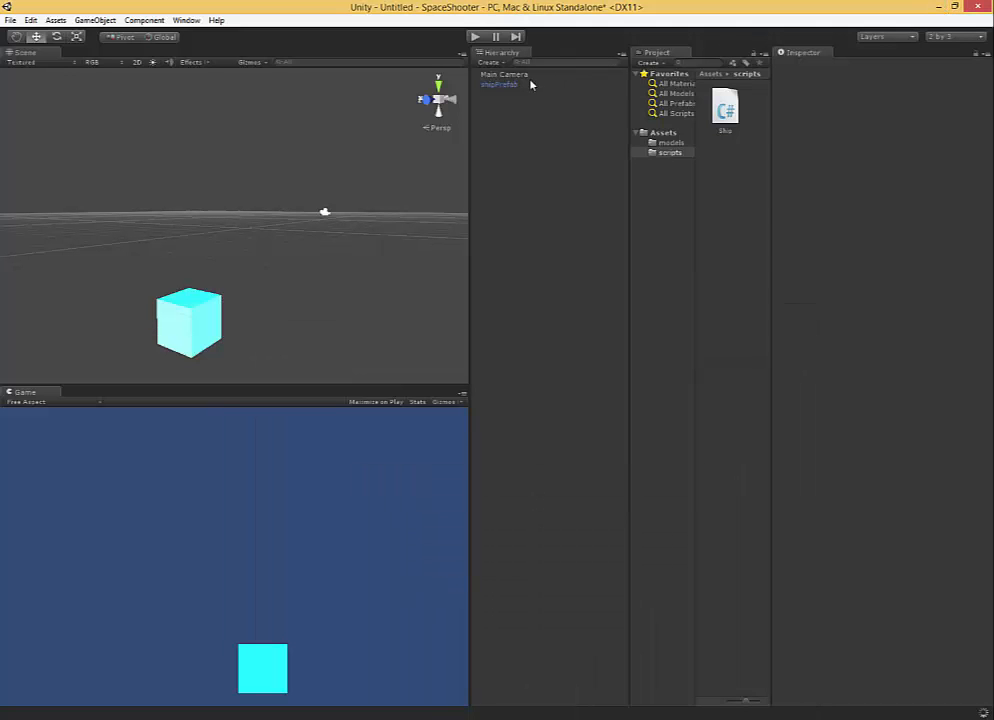
pyautogui.click(503, 85)
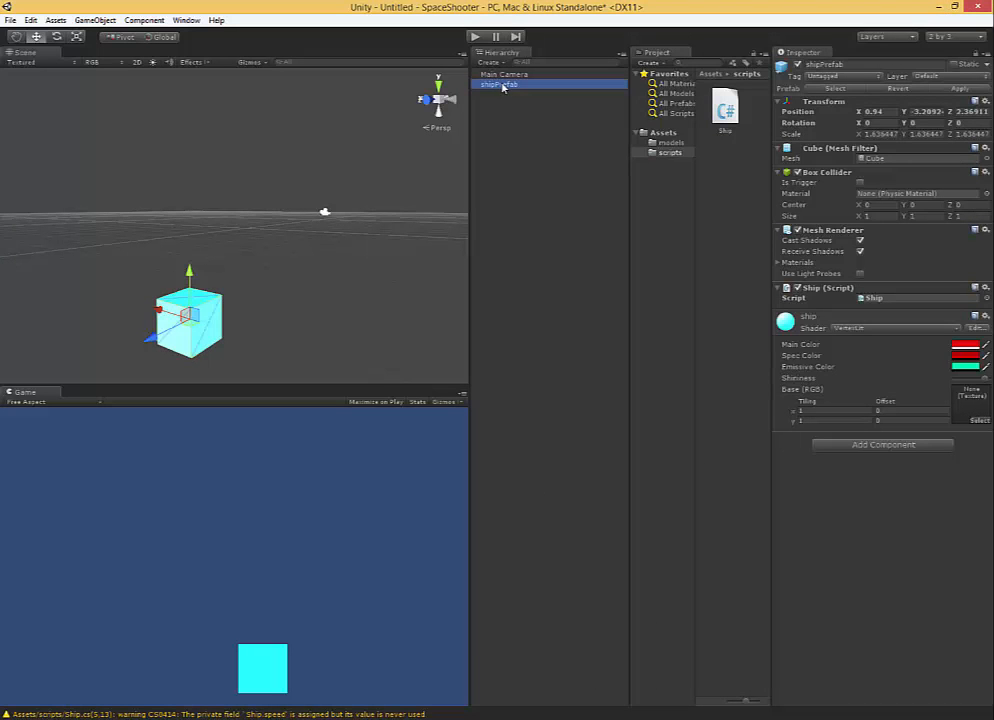
pyautogui.click(778, 291)
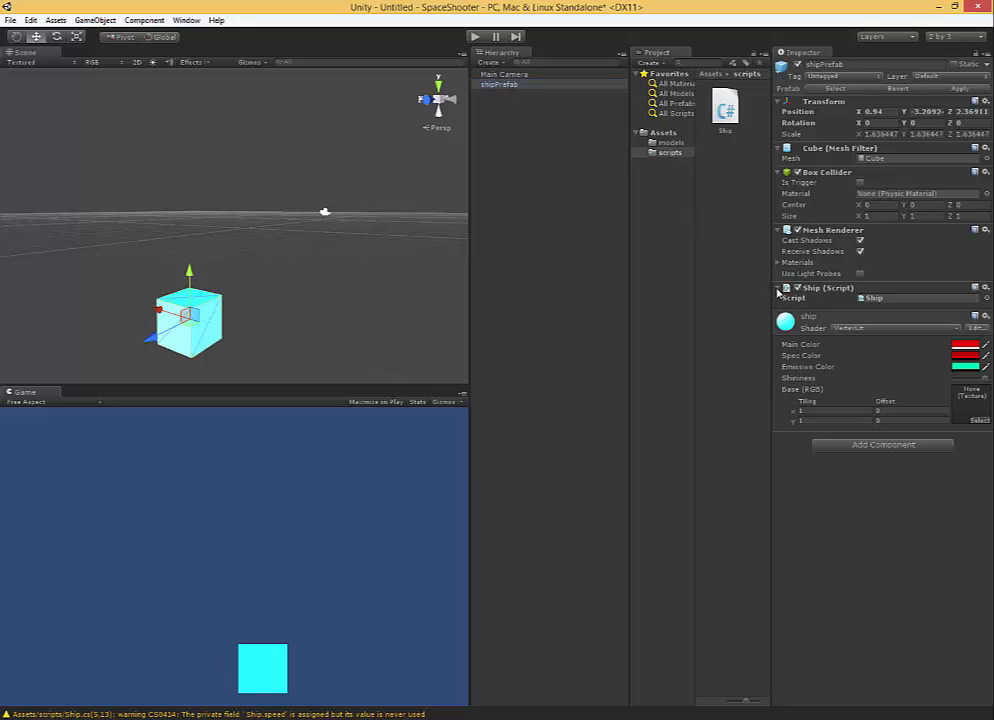
pyautogui.click(778, 290)
# Switch to the Ship script, make the speed variable public, and save the script.
pyautogui.hotkey('alt', 'Tab')
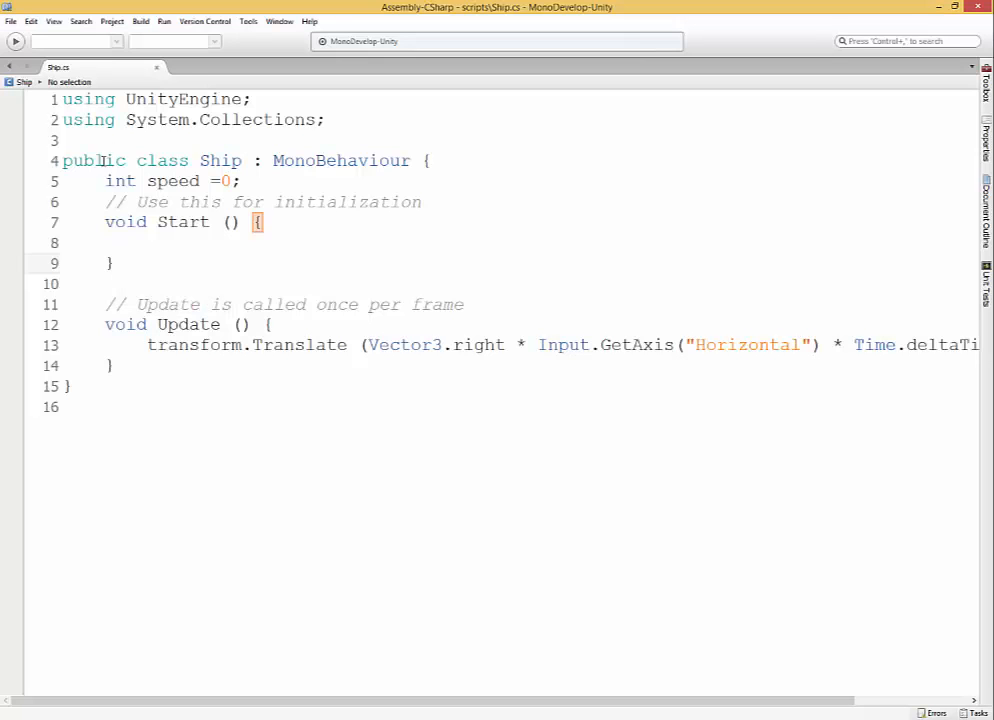
pyautogui.click(107, 179)
pyautogui.write('public')
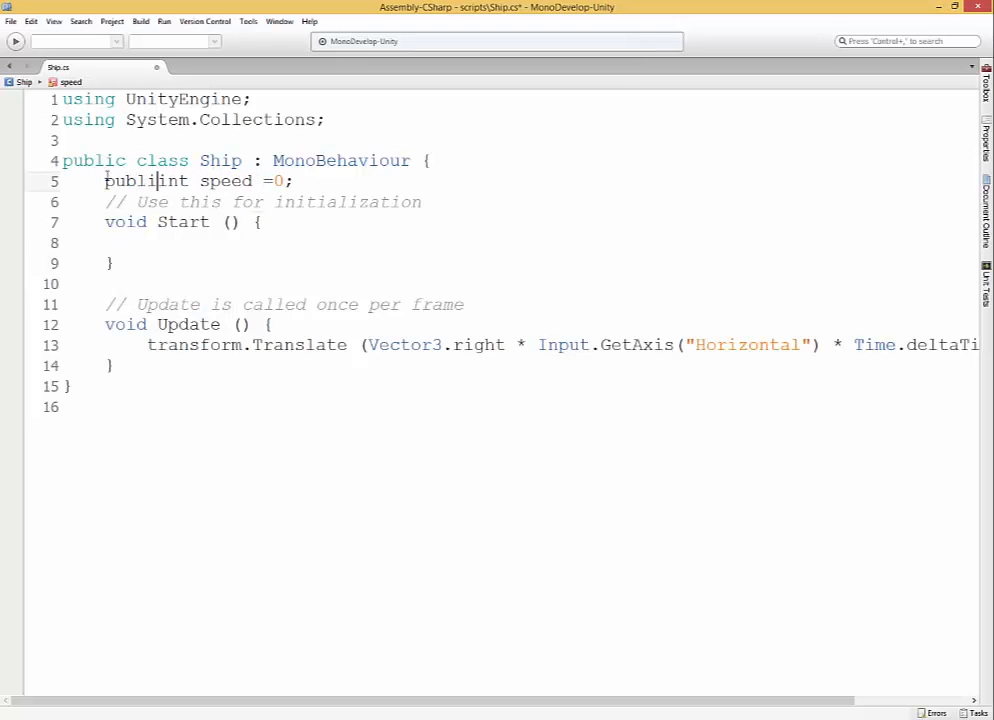
pyautogui.click(235, 145)
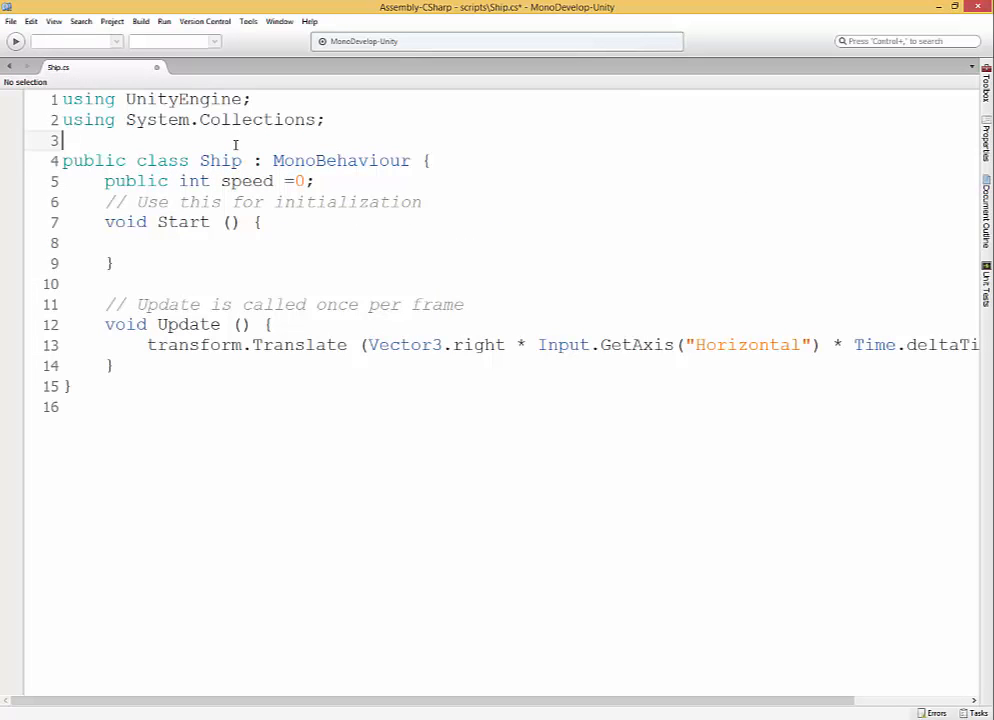
pyautogui.hotkey('ctrl', 's')
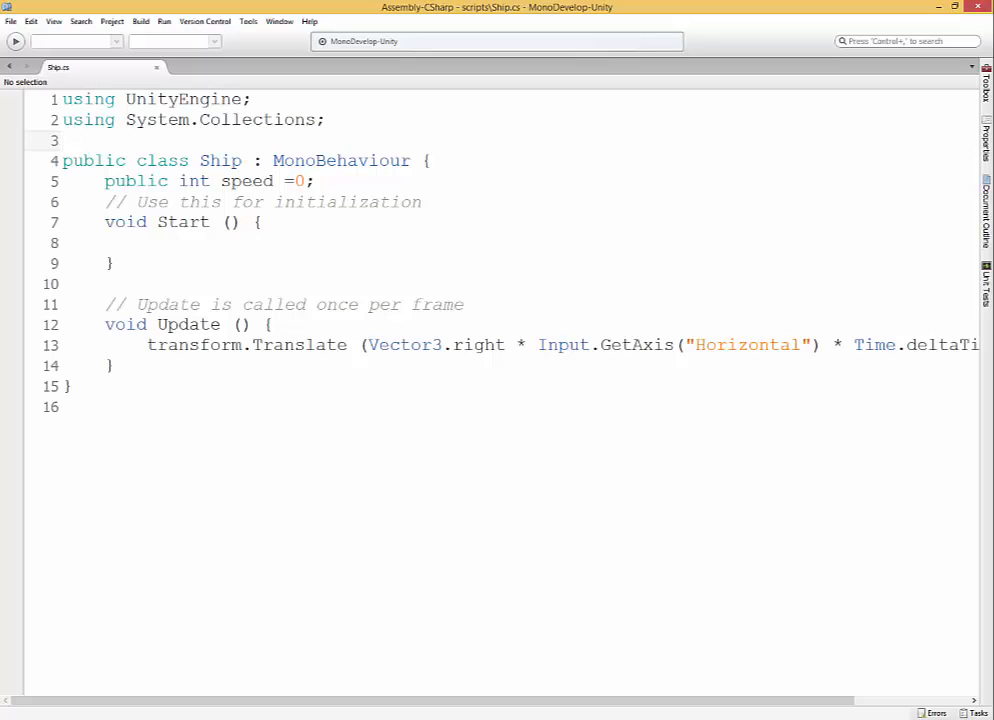
# Return to Unity and open the Speed value of shipPrefab's Ship script component for editing.
pyautogui.hotkey('alt', 'Tab')
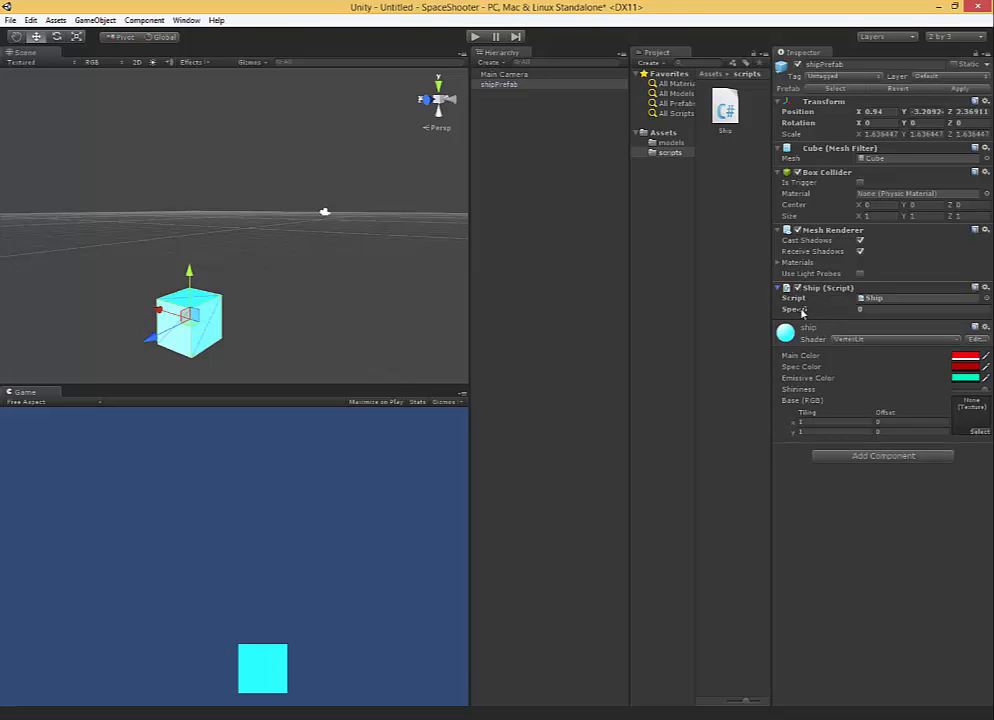
pyautogui.click(868, 310)
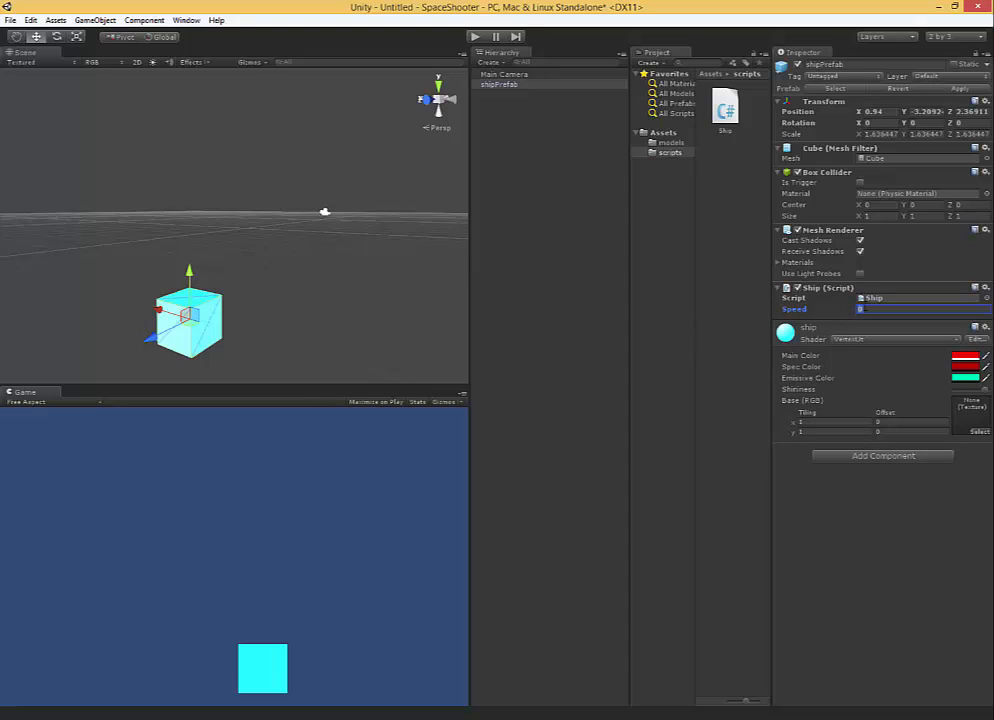
pyautogui.doubleClick(866, 309)
# Switch to the Ship script, append * speed after Time.deltaTime in the Translate call, reduce the editor text size, and save.
pyautogui.click(519, 718)
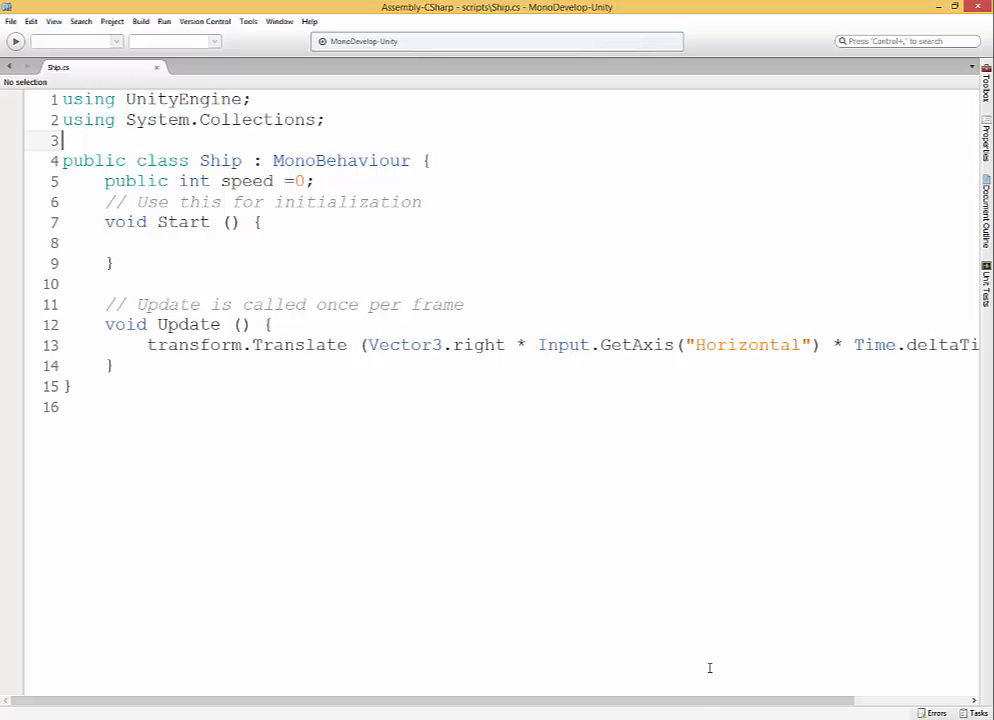
pyautogui.moveTo(695, 706); pyautogui.dragTo(815, 490)
pyautogui.click(883, 345)
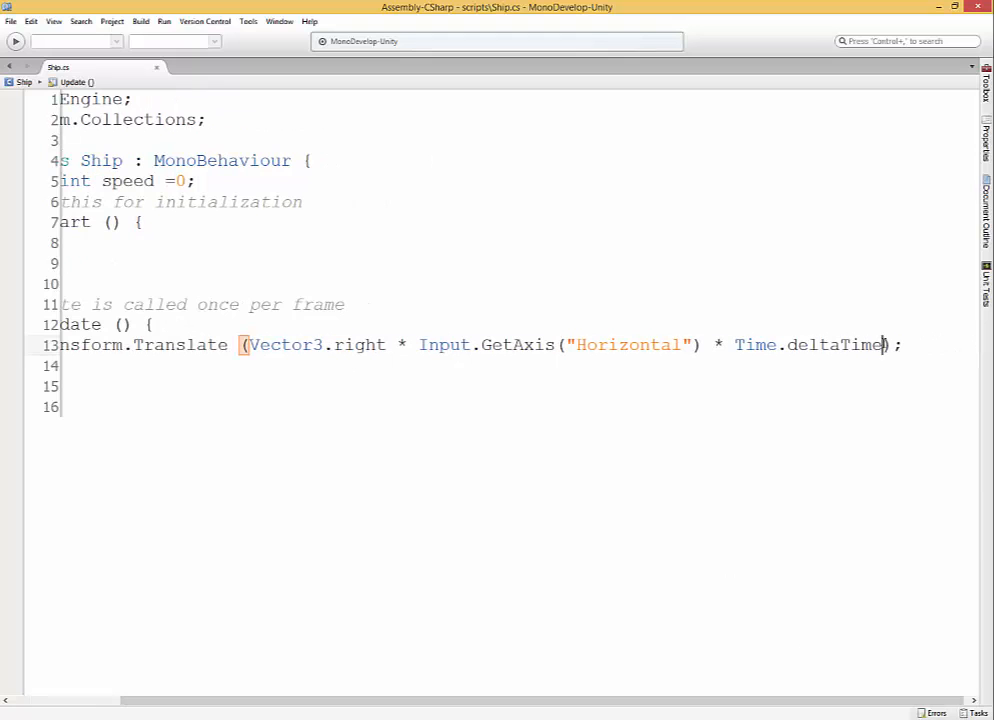
pyautogui.write('*')
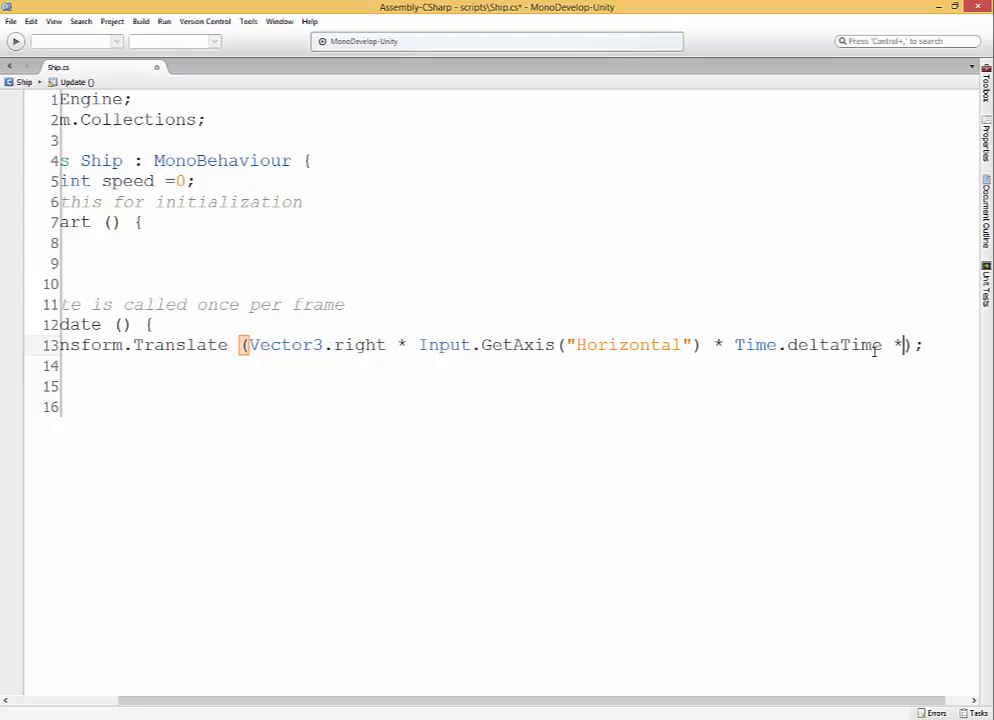
pyautogui.write(' speed')
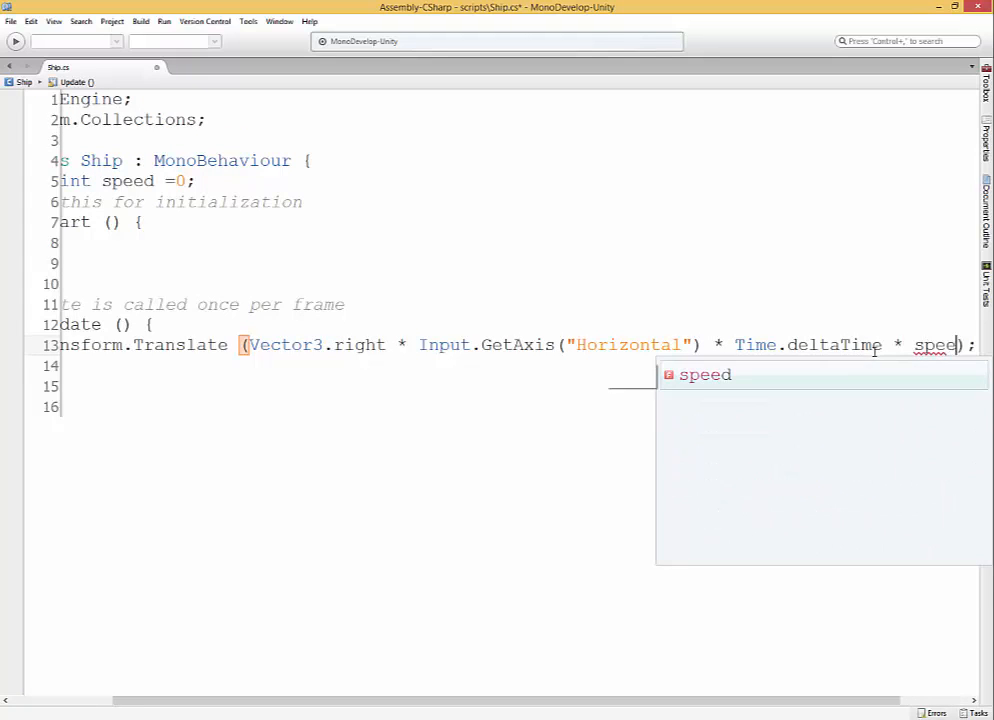
pyautogui.keyDown('ctrl'); pyautogui.scroll(-1, 690, 344); pyautogui.keyUp('ctrl')
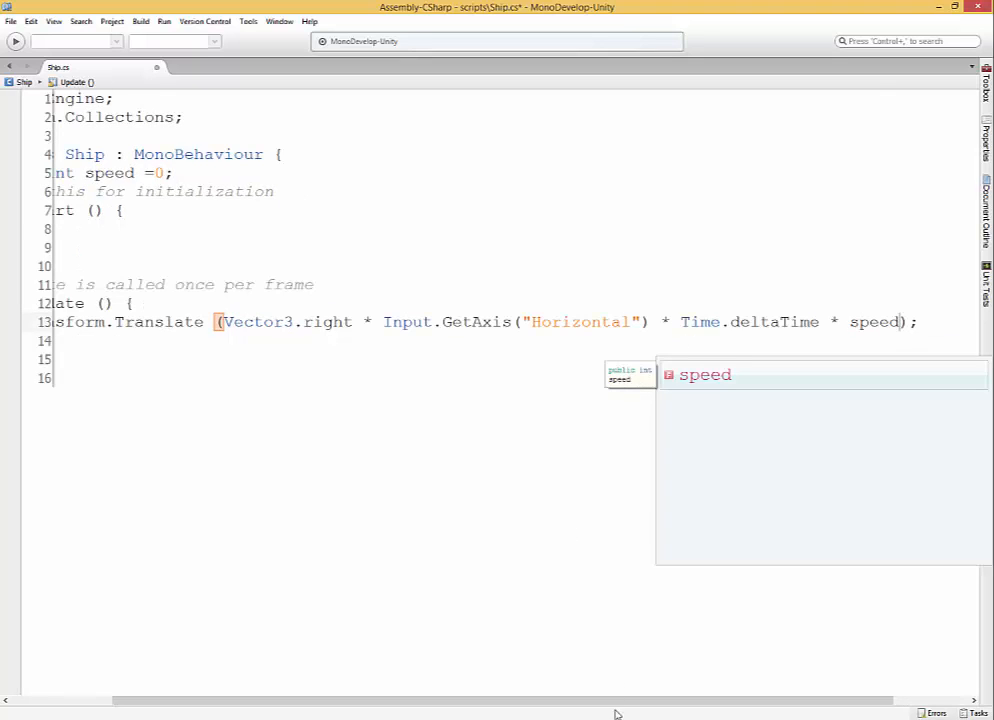
pyautogui.moveTo(602, 702); pyautogui.dragTo(539, 701)
pyautogui.keyDown('ctrl'); pyautogui.scroll(-1, 628, 564); pyautogui.keyUp('ctrl')
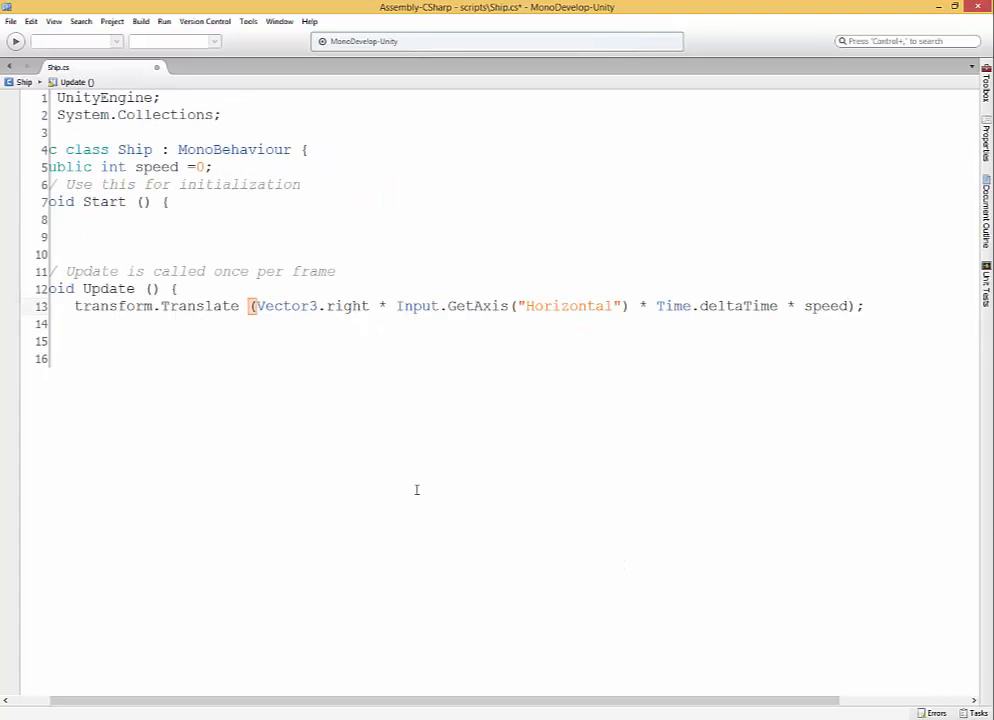
pyautogui.moveTo(448, 708); pyautogui.dragTo(411, 662)
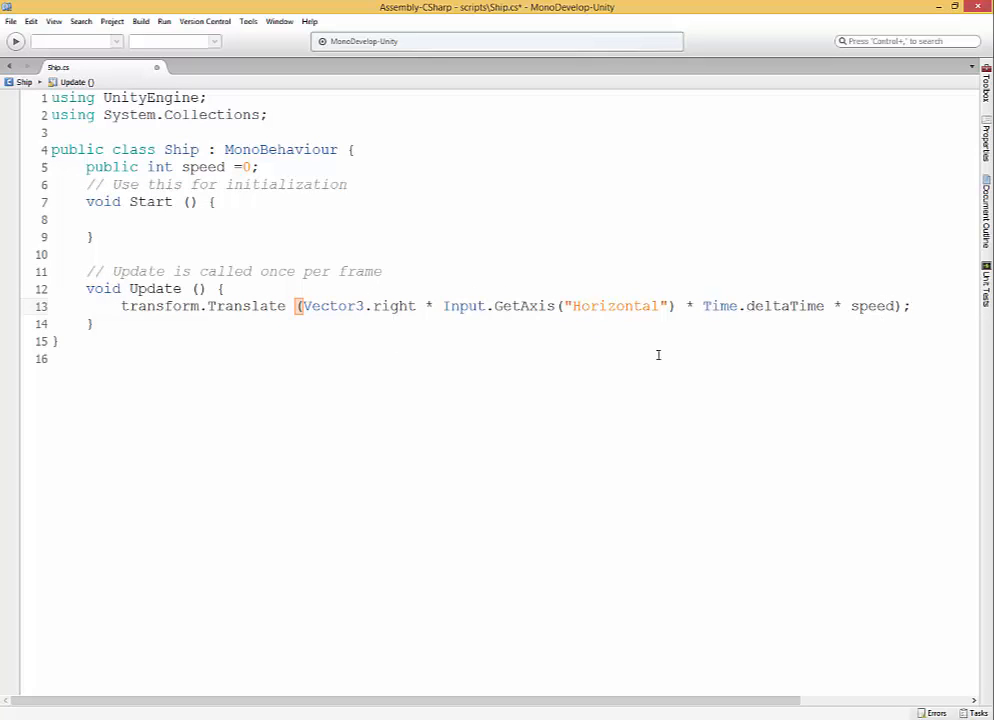
pyautogui.hotkey('ctrl', 's')
# Return to Unity and set the Speed of shipPrefab's Ship script component to 100.
pyautogui.hotkey('alt', 'Tab')
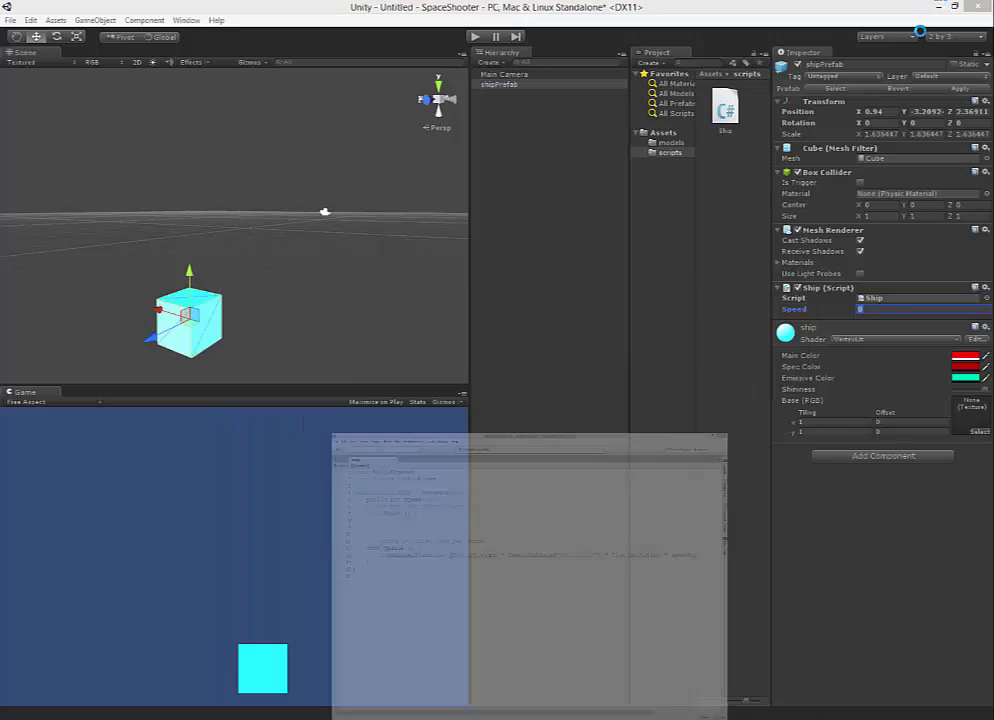
pyautogui.doubleClick(896, 297)
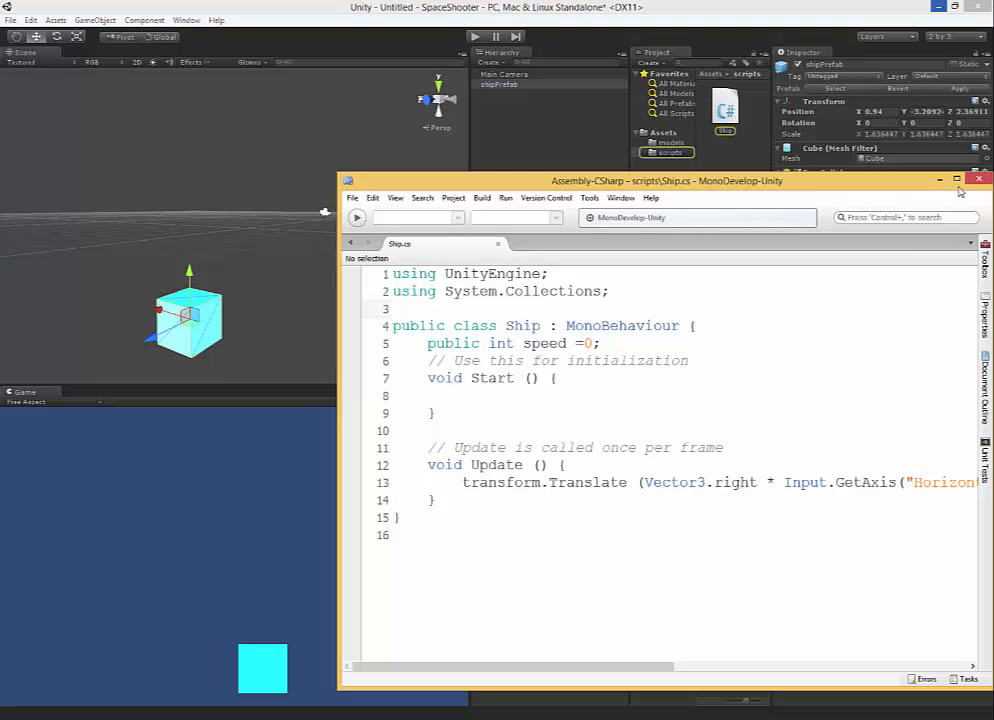
pyautogui.click(940, 180)
pyautogui.click(873, 309)
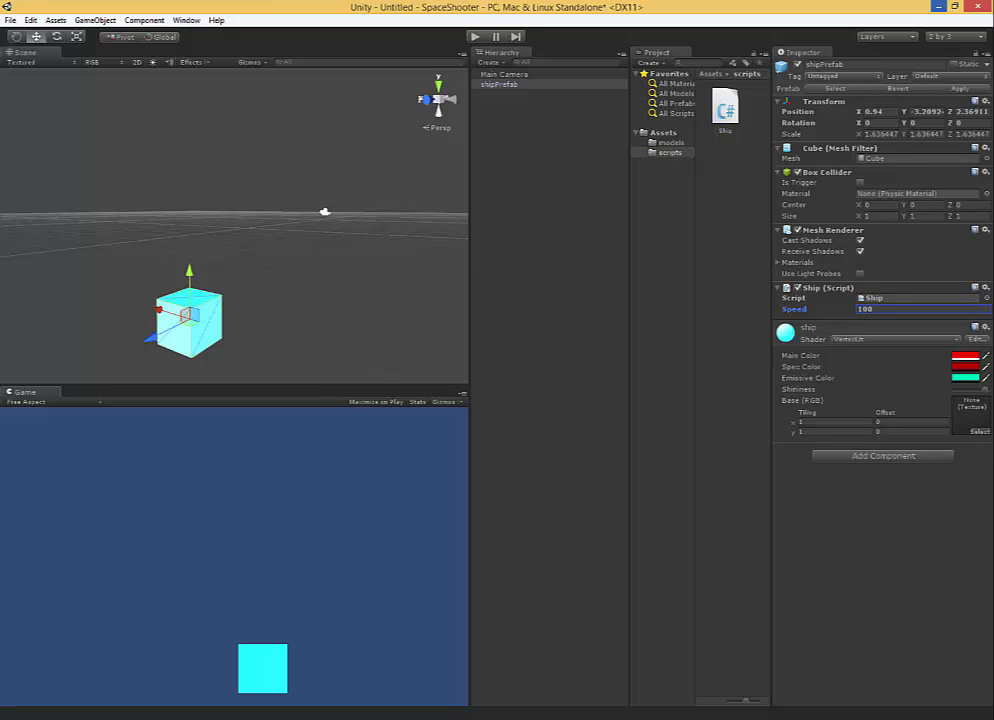
# Glance at the Ship script, return to Unity, and play-test the ship's horizontal movement at speed 100, stopping the game at the end.
pyautogui.click(582, 715)
pyautogui.click(539, 449)
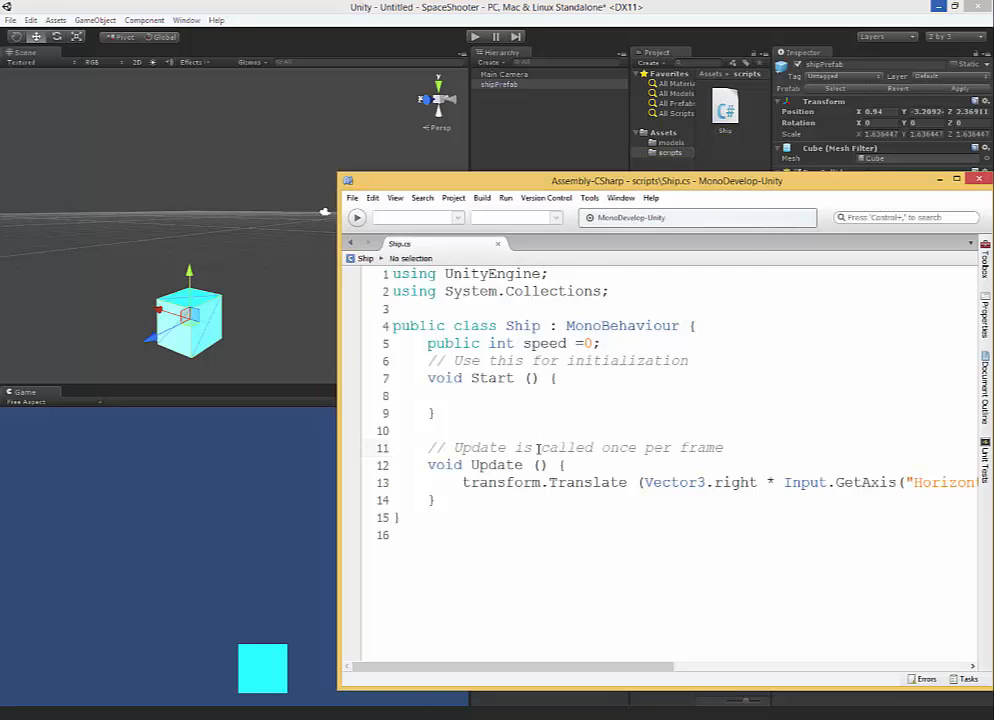
pyautogui.click(408, 153)
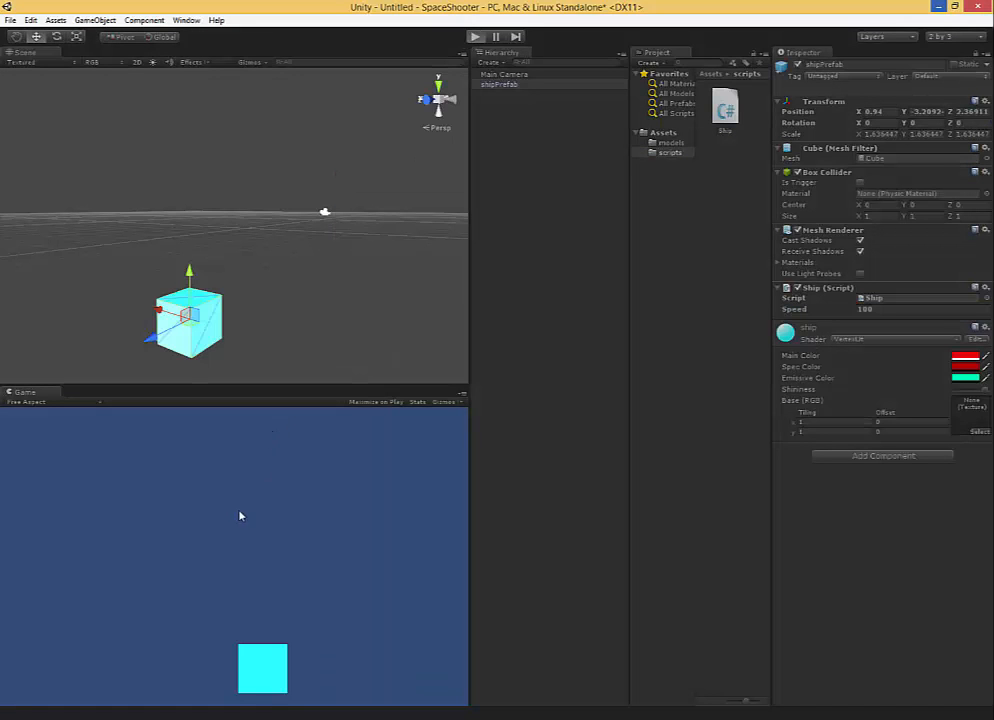
pyautogui.hotkey('ctrl', 'p')
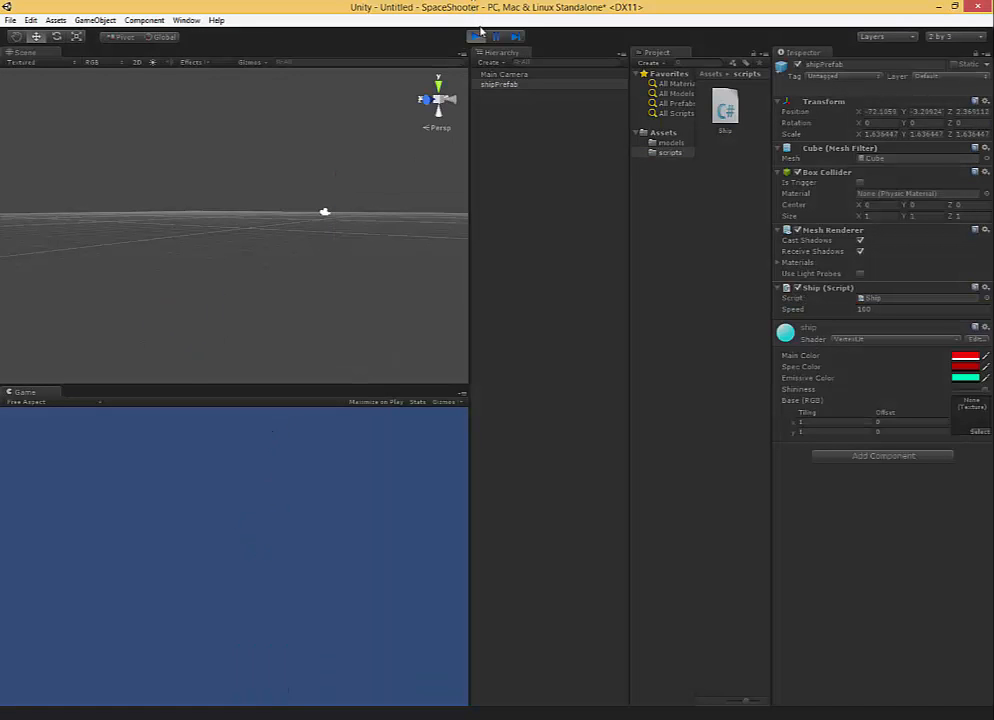
pyautogui.click(475, 37)
# Set the Speed of shipPrefab's Ship script component to 10 and play-test moving the ship left and right, stopping the game at the end.
pyautogui.click(887, 312)
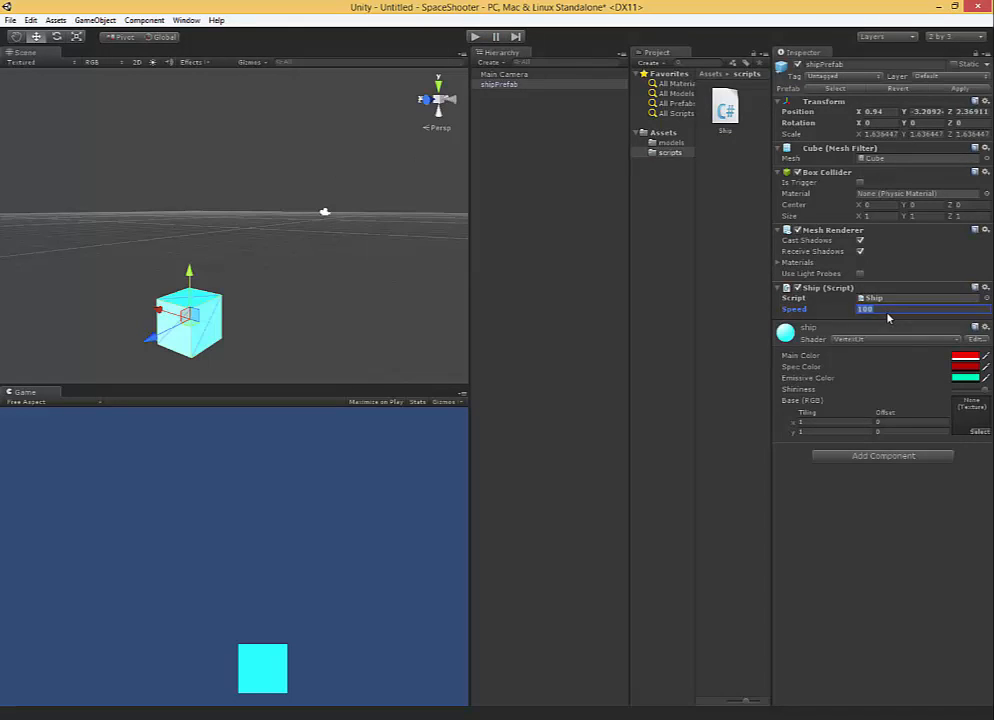
pyautogui.write('10')
pyautogui.click(476, 37)
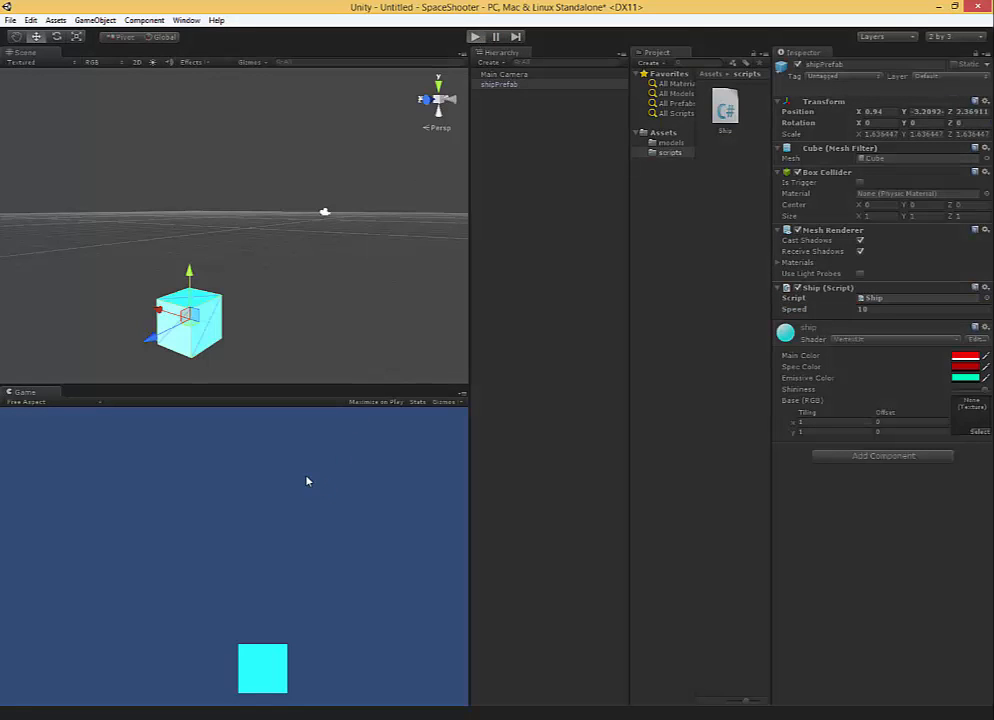
pyautogui.press('Left')
pyautogui.press('Right')
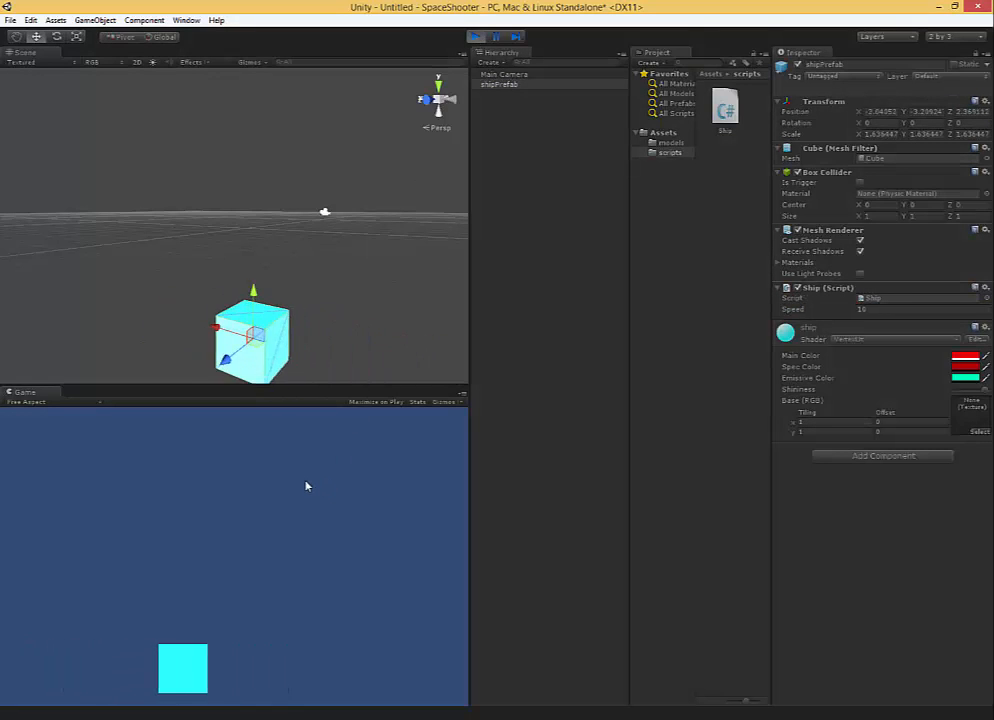
pyautogui.press('Left')
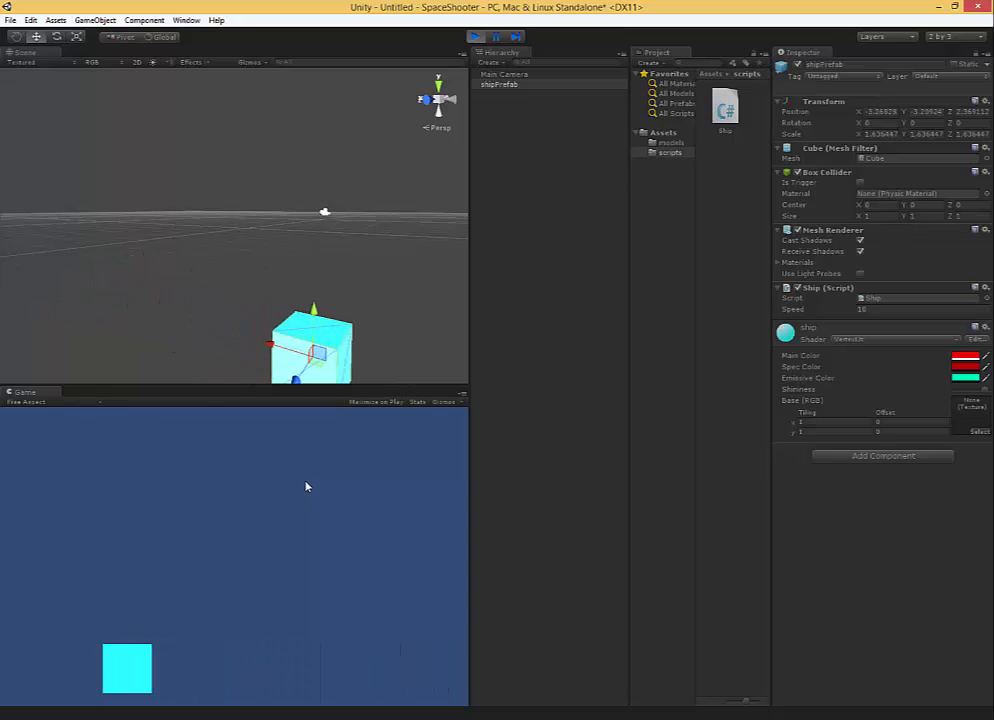
pyautogui.press('Right')
pyautogui.click(475, 37)
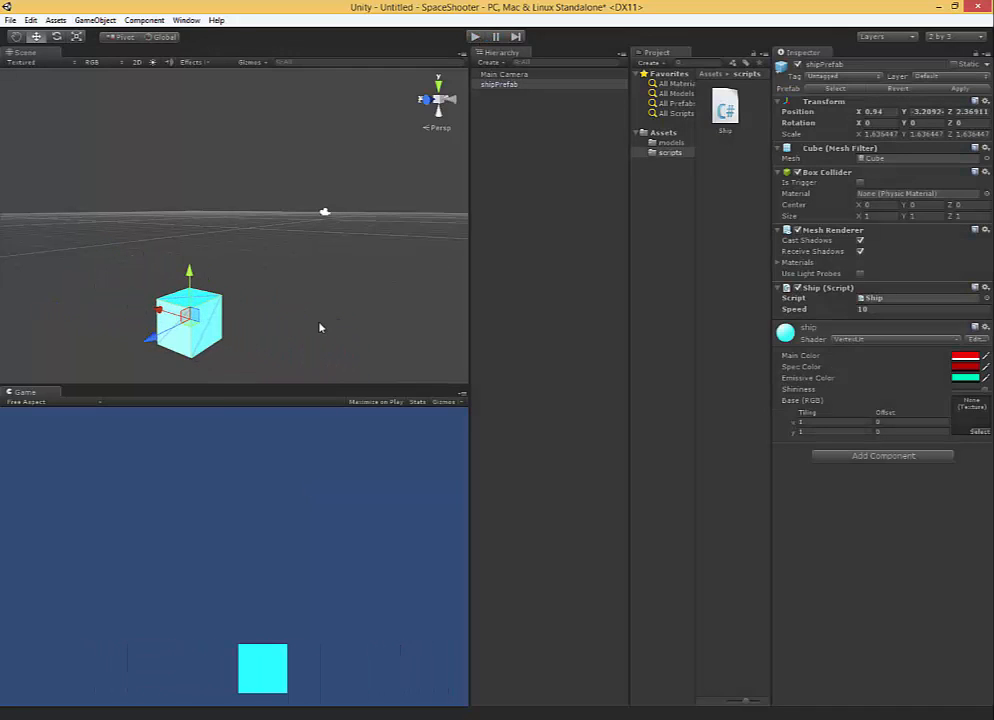